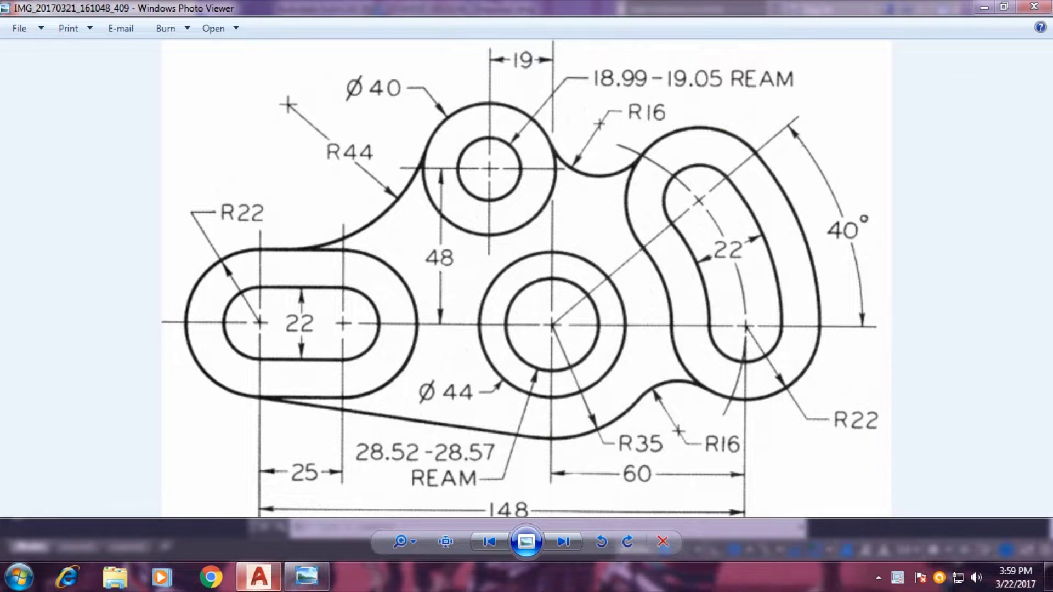
# Step: Switch from the bracket reference in Windows Photo Viewer to the blank AutoCAD drawing
pyautogui.click(259, 576)
pyautogui.write('un')
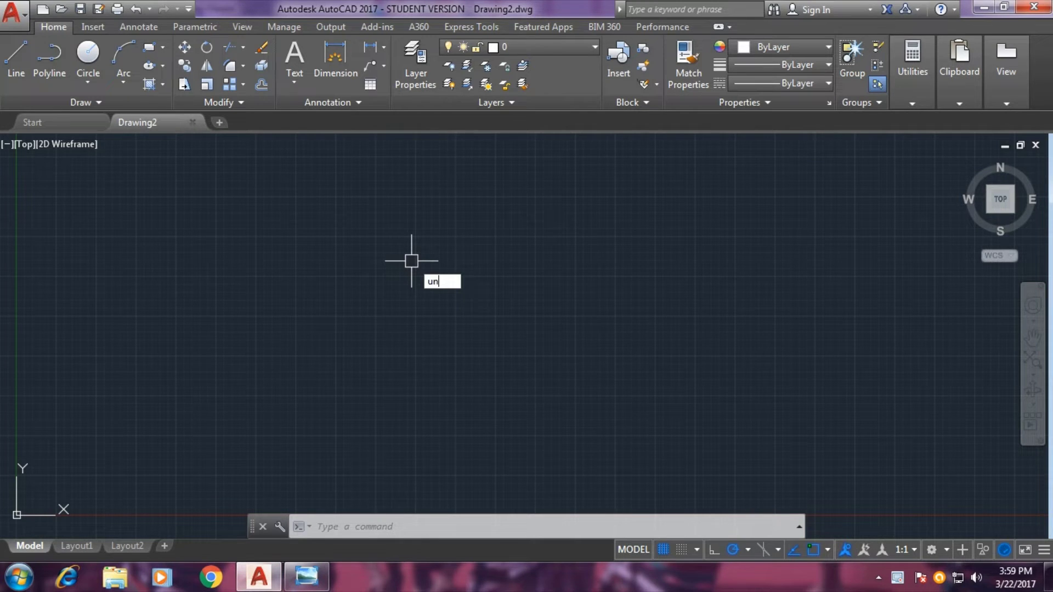
pyautogui.write('i')
# Step: Set drawing units to 0.00 length precision and Millimeters insertion scale, then recentre the origin
pyautogui.press('Down')
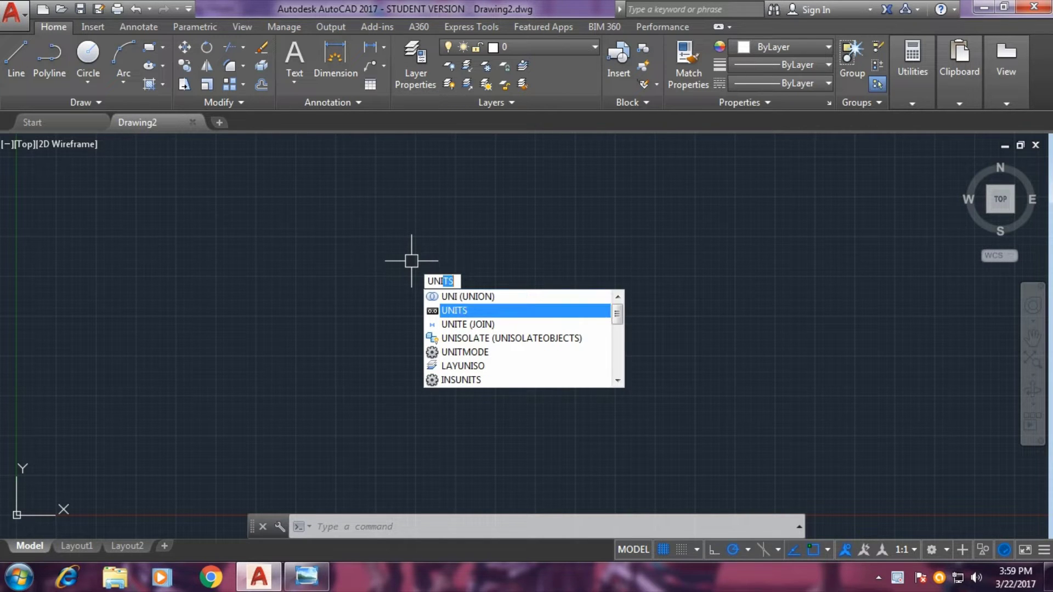
pyautogui.press('Return')
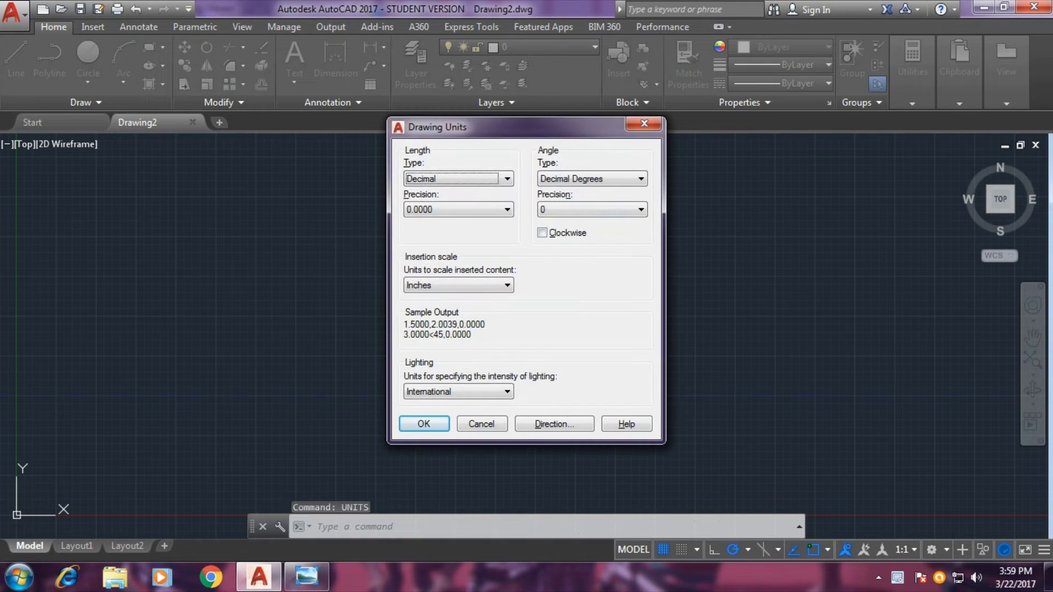
pyautogui.click(507, 209)
pyautogui.click(420, 239)
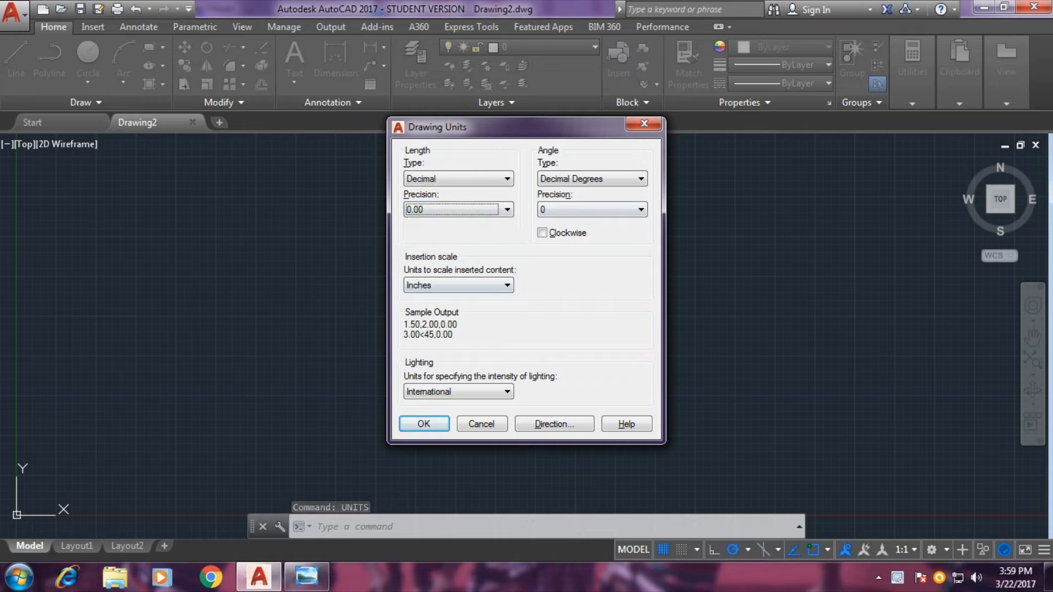
pyautogui.click(507, 285)
pyautogui.click(424, 349)
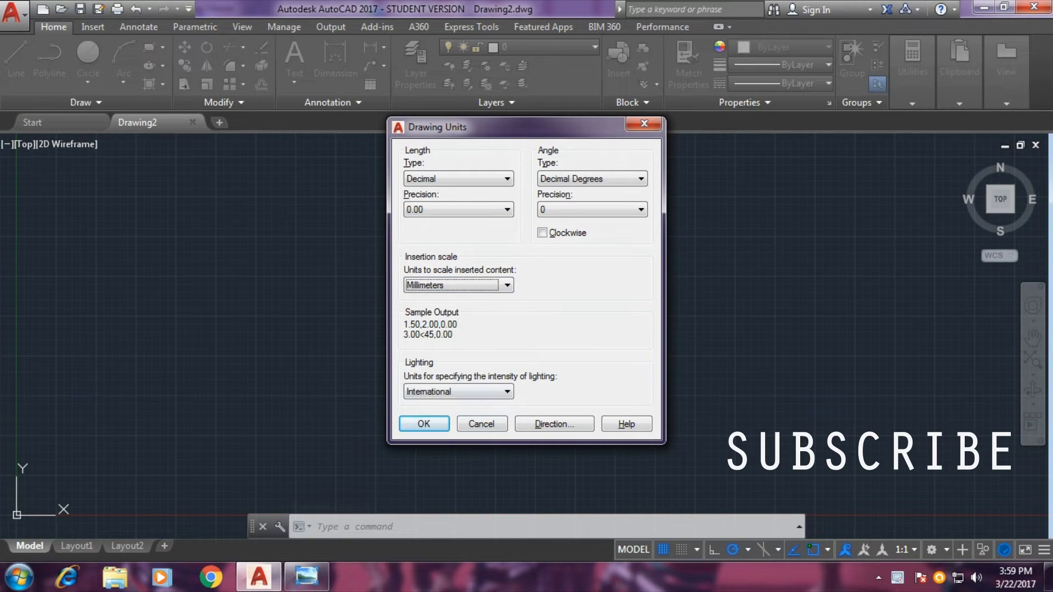
pyautogui.press('Return')
pyautogui.moveTo(357, 337); pyautogui.dragTo(630, 245, button='middle')
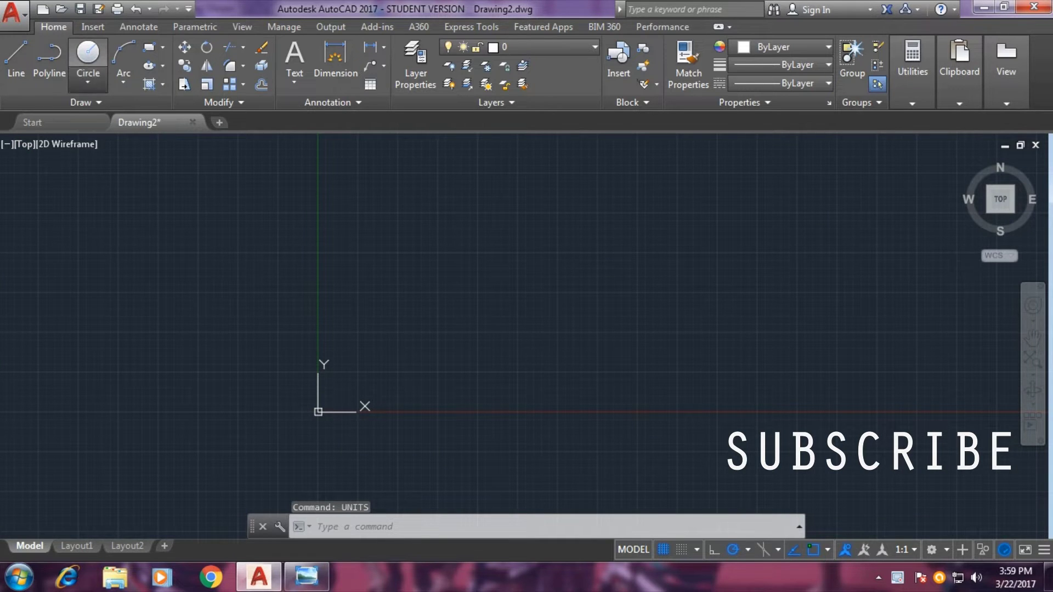
# Step: Draw a 44-diameter circle centred at the origin
pyautogui.click(87, 81)
pyautogui.click(126, 140)
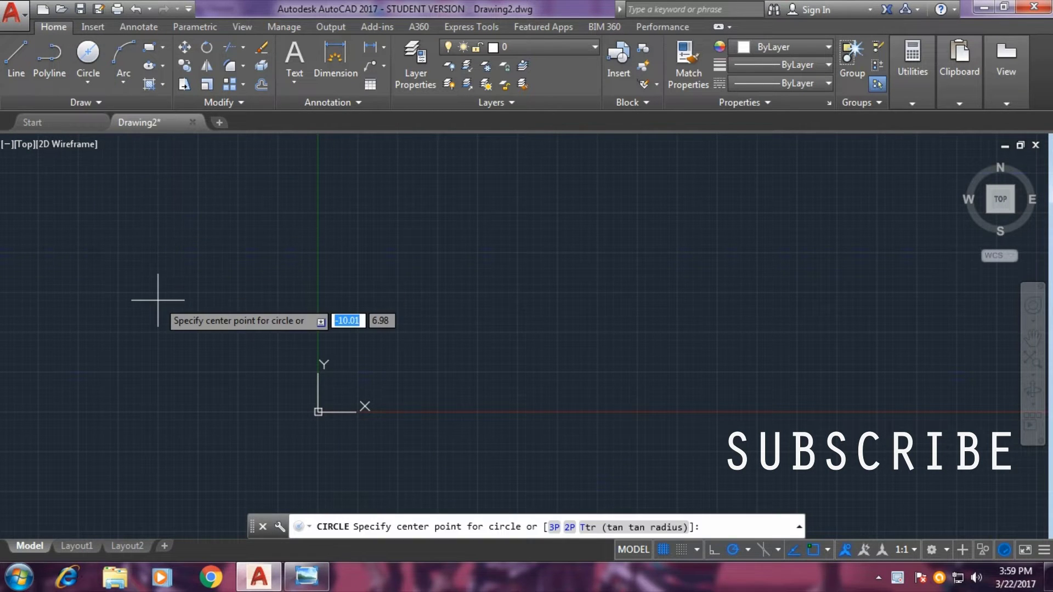
pyautogui.write('0')
pyautogui.press('Tab')
pyautogui.write('0')
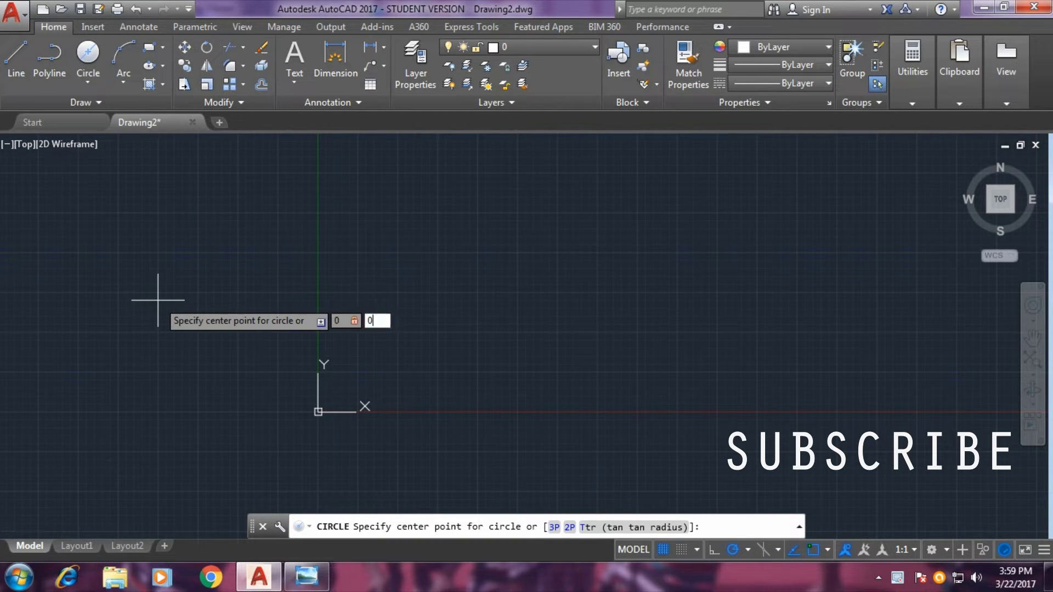
pyautogui.press('Return')
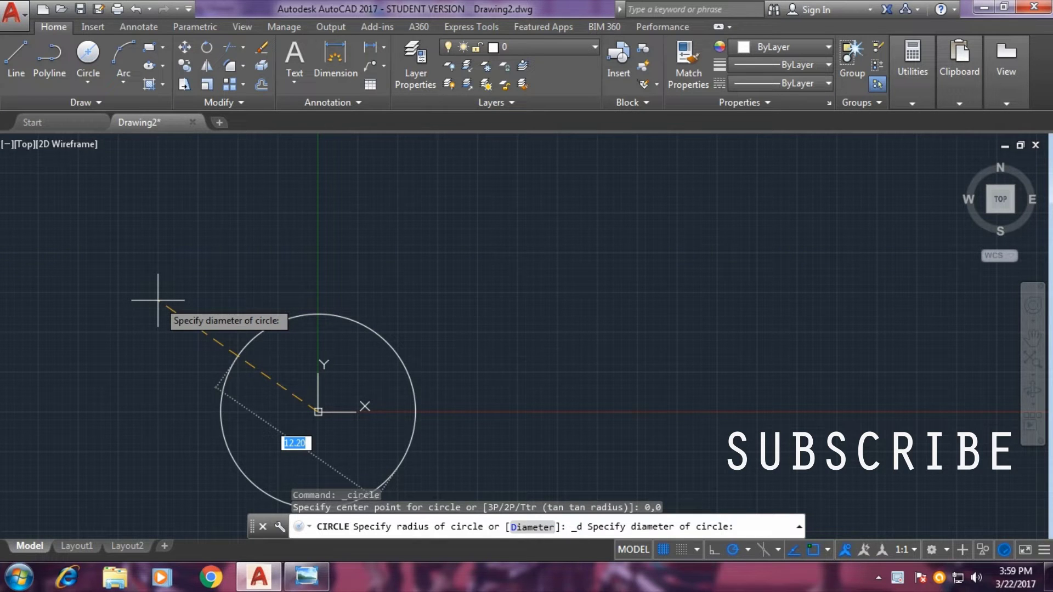
pyautogui.press('Return')
pyautogui.scroll(-4, 181, 266)
# Step: Add a concentric 28.57-diameter circle at the origin and centre the circles in view
pyautogui.press('Return')
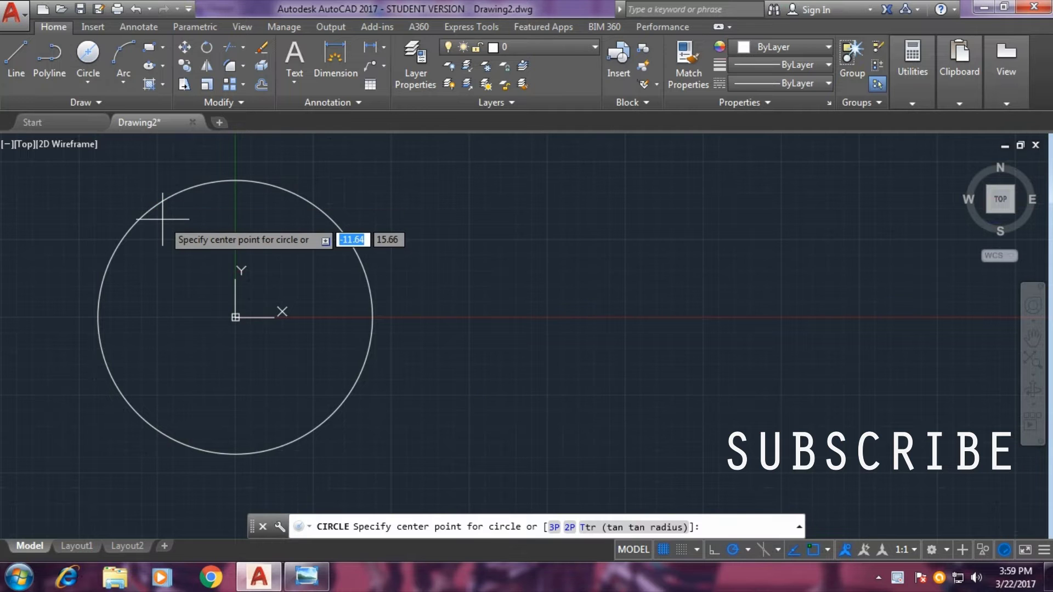
pyautogui.press('Tab')
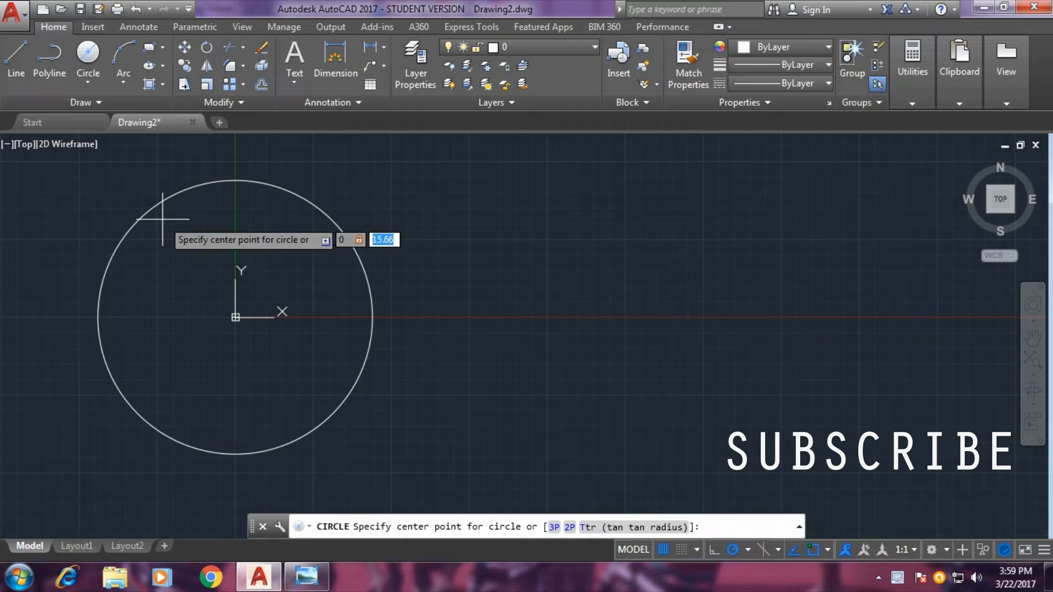
pyautogui.write('0')
pyautogui.press('Return')
pyautogui.write('28.57')
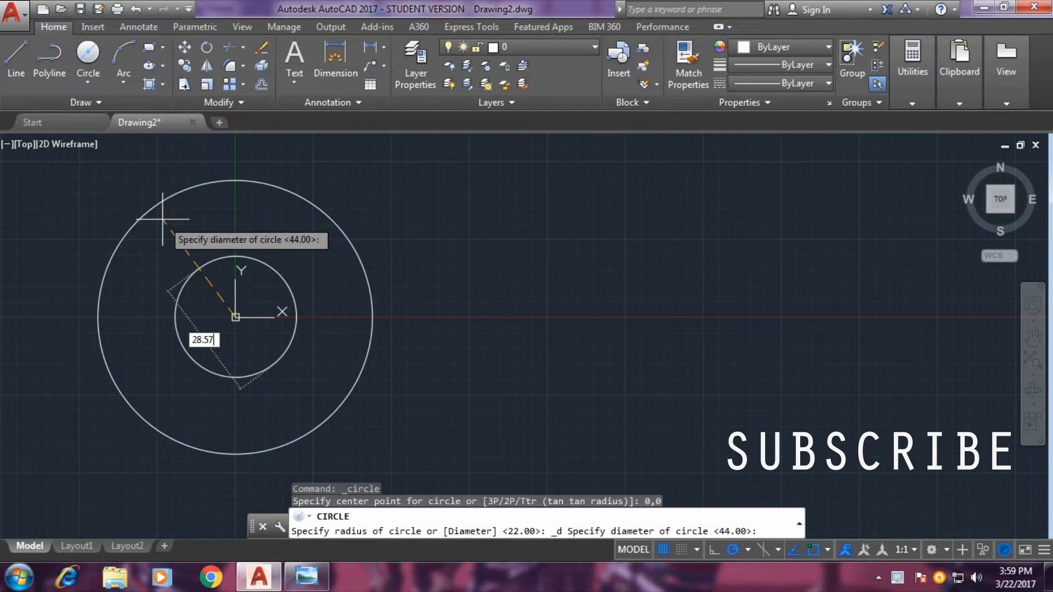
pyautogui.press('Return')
pyautogui.scroll(-4, 540, 247)
pyautogui.moveTo(540, 247)
pyautogui.mouseDown(button='middle')
pyautogui.moveTo(553, 277)
pyautogui.moveTo(484, 318)
pyautogui.mouseUp(button='middle')
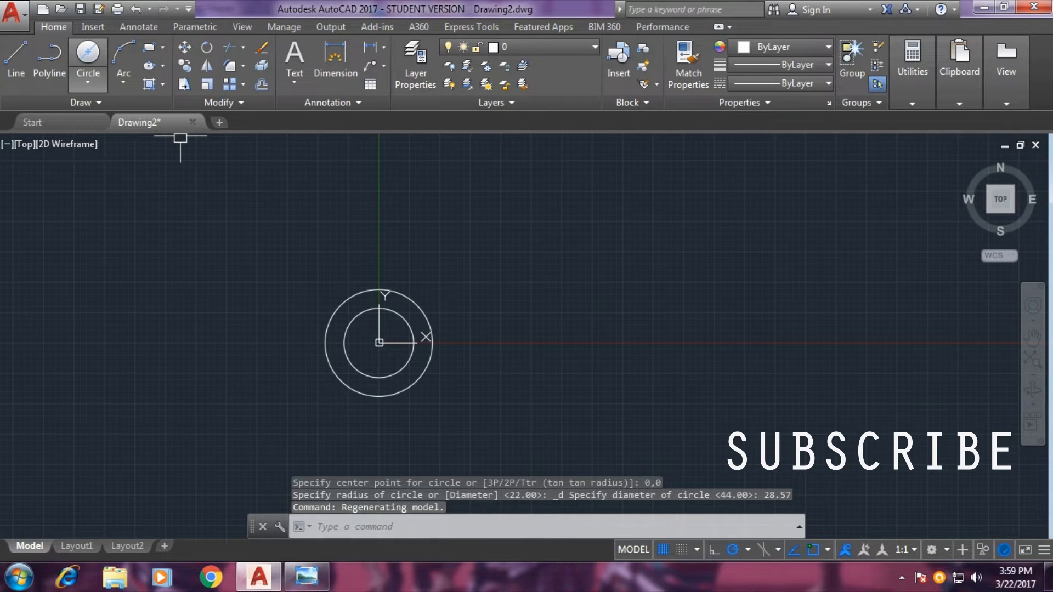
pyautogui.click(88, 83)
pyautogui.click(104, 106)
pyautogui.write('-88')
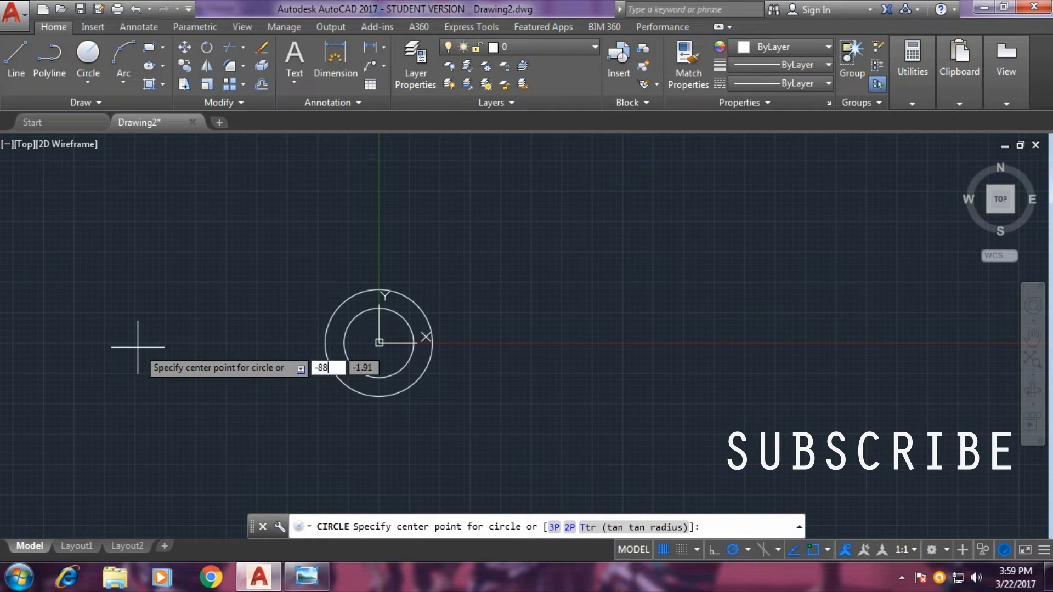
# Step: Draw concentric circles of radius 22 and 11 centred at -88,0
pyautogui.press('Tab')
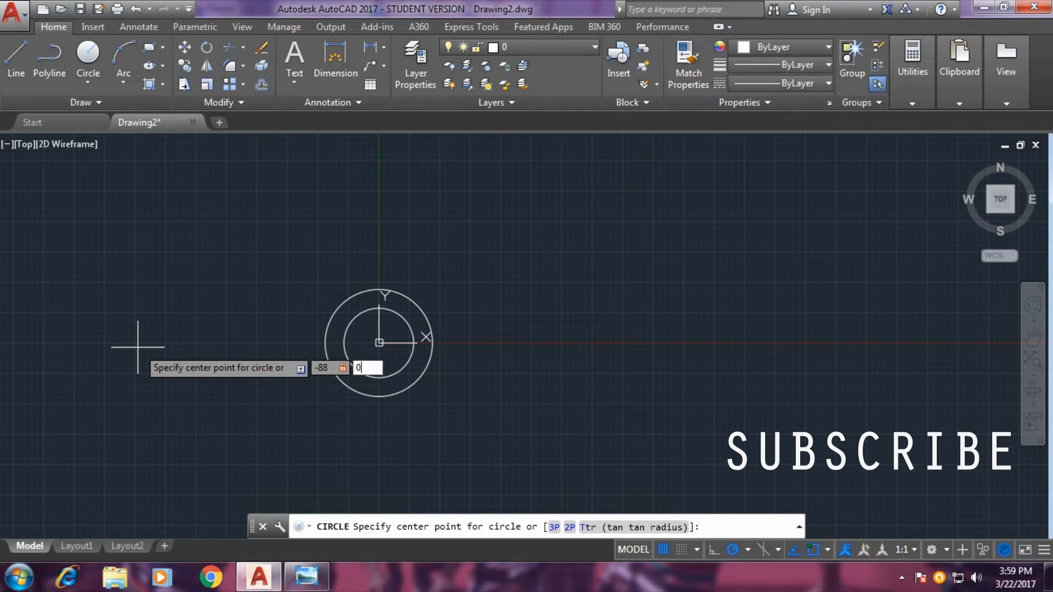
pyautogui.press('Return')
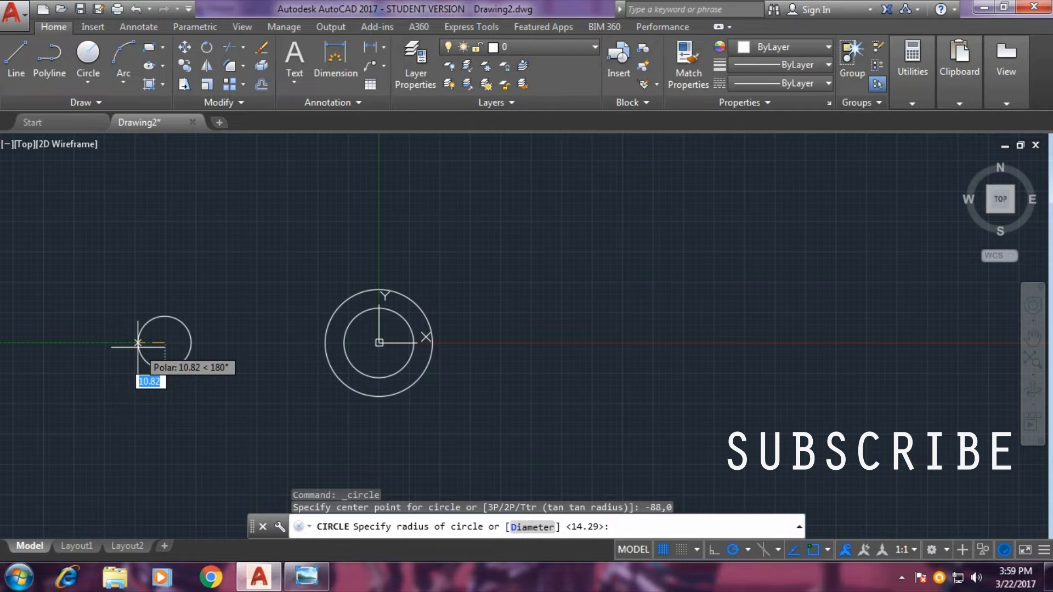
pyautogui.write('22')
pyautogui.press('Return')
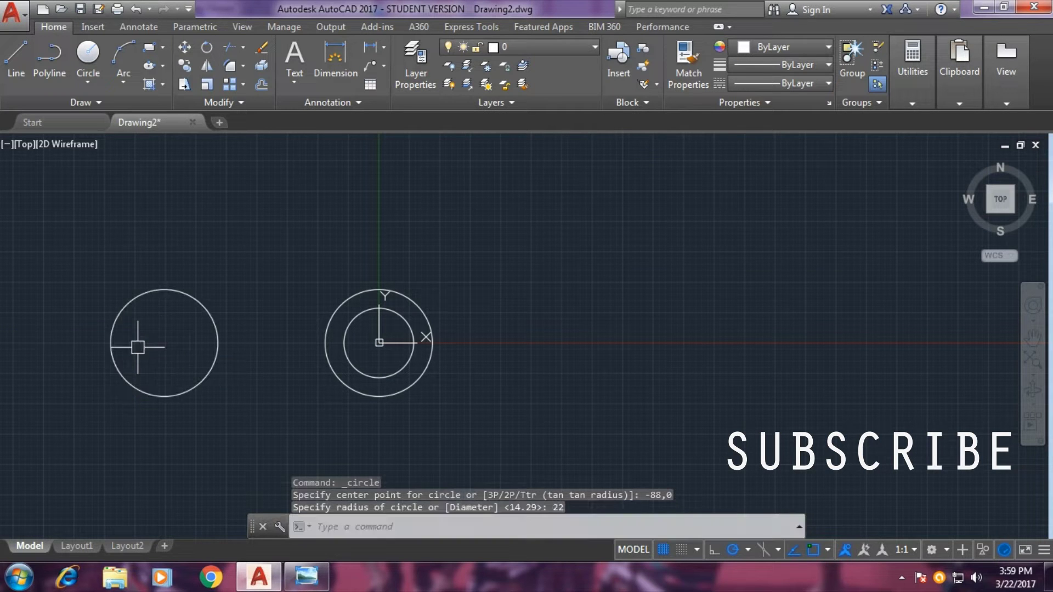
pyautogui.click(88, 52)
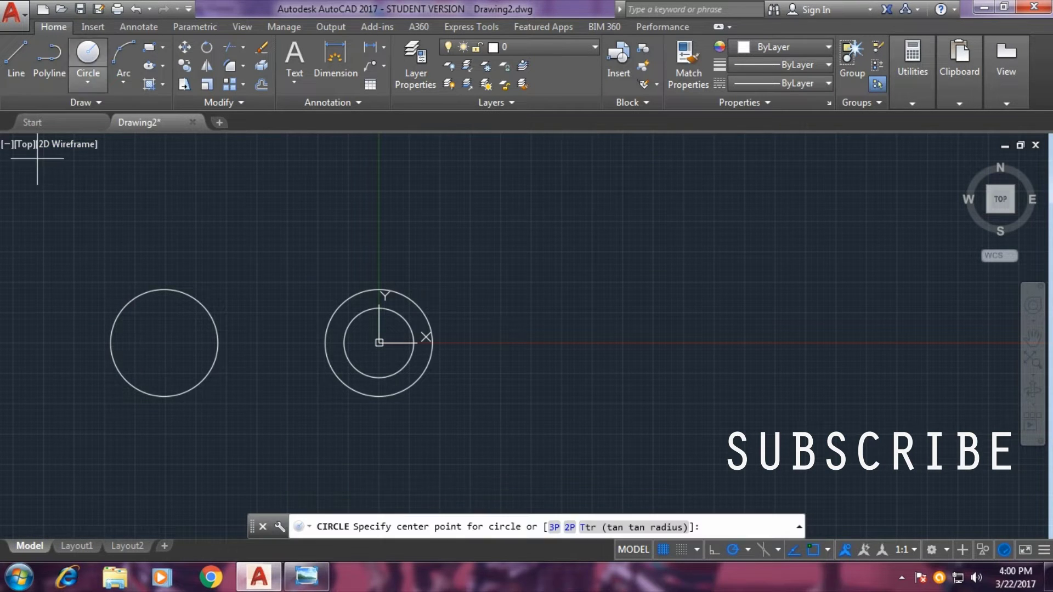
pyautogui.click(164, 343)
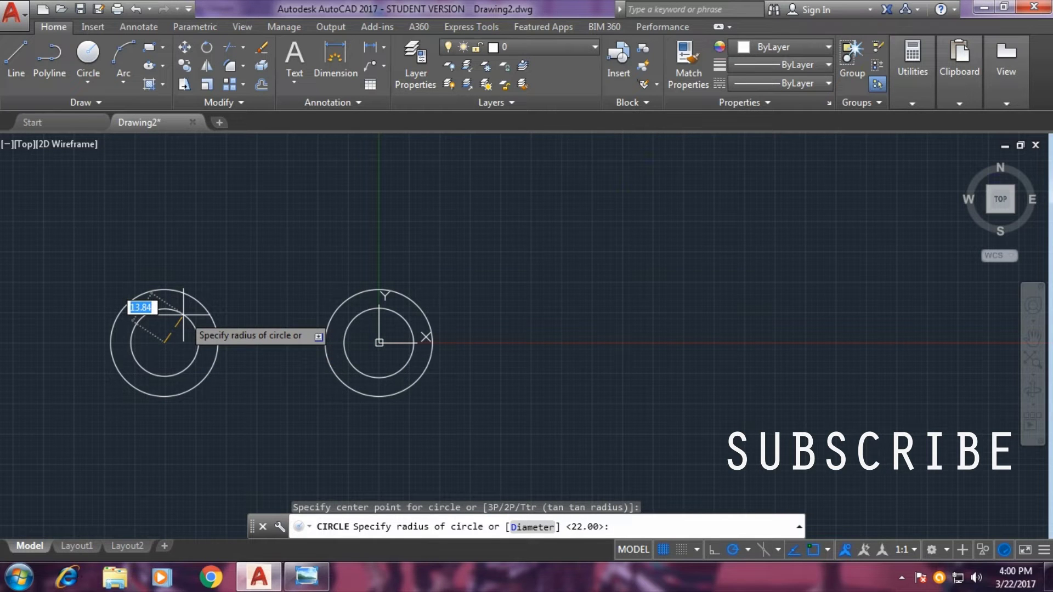
pyautogui.write('11')
pyautogui.press('Return')
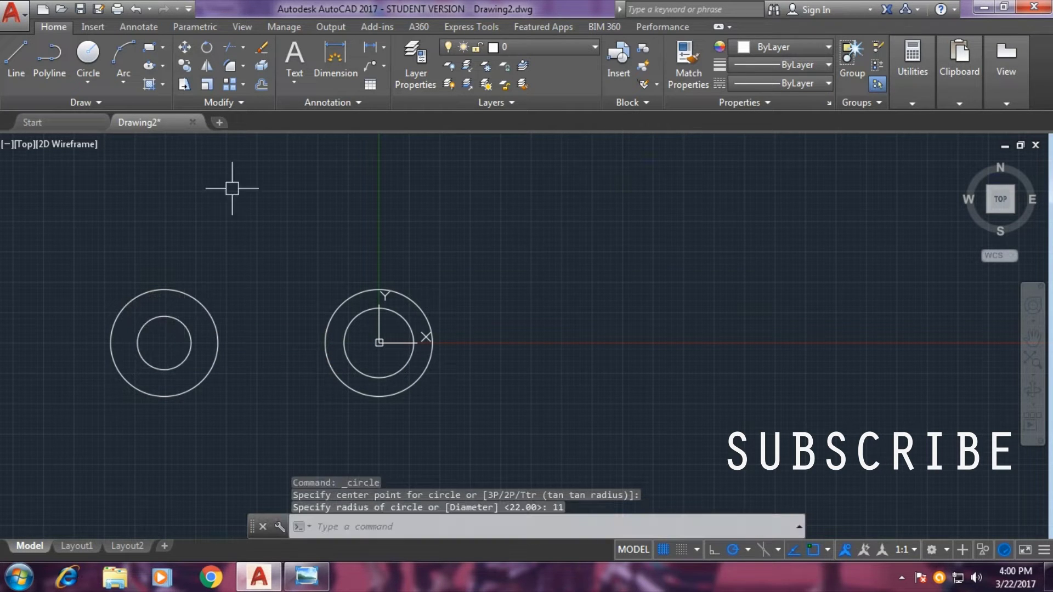
# Step: Draw concentric circles of radius 22 and 11 centred at -63,0
pyautogui.press('Return')
pyautogui.write('-63')
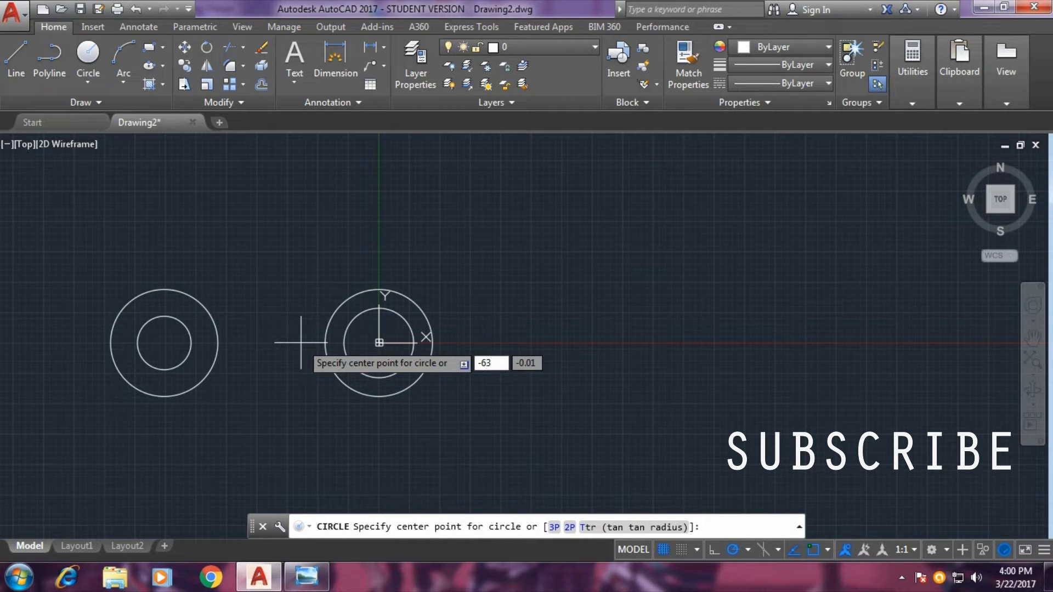
pyautogui.press('Tab')
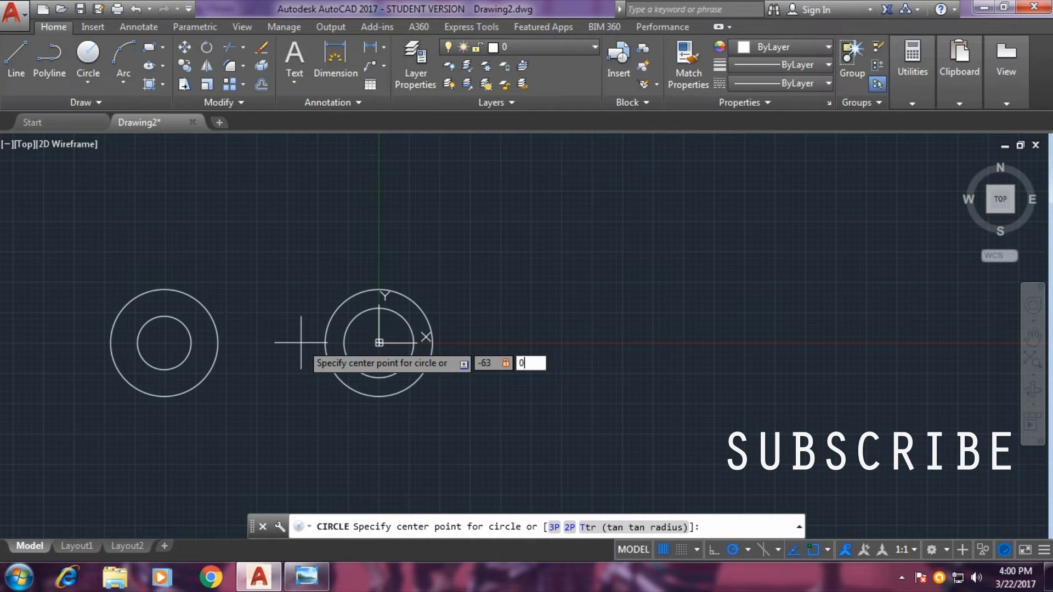
pyautogui.press('Return')
pyautogui.write('22')
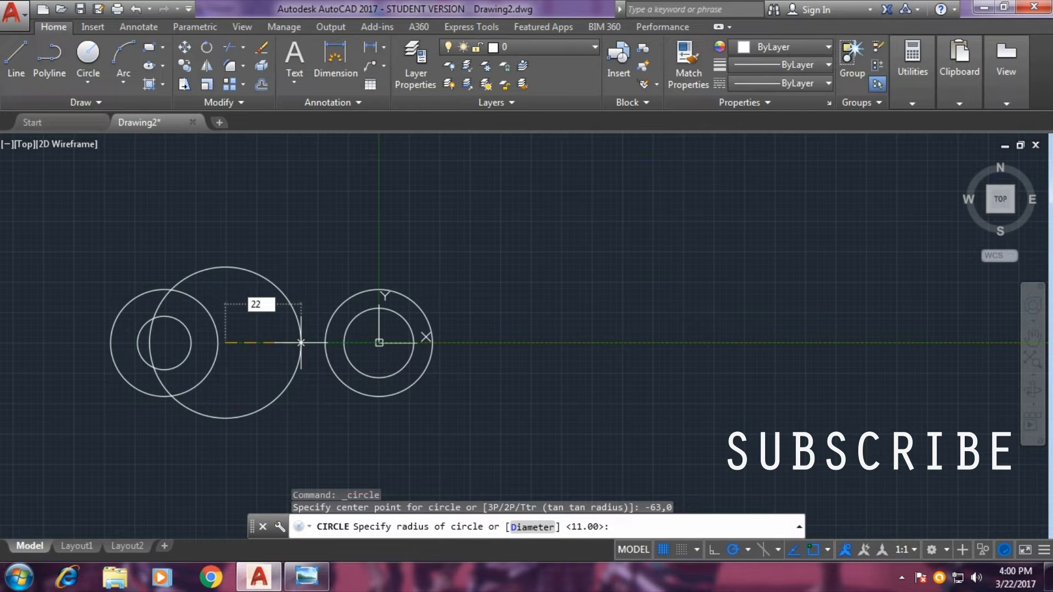
pyautogui.press('Return')
pyautogui.press('Return')
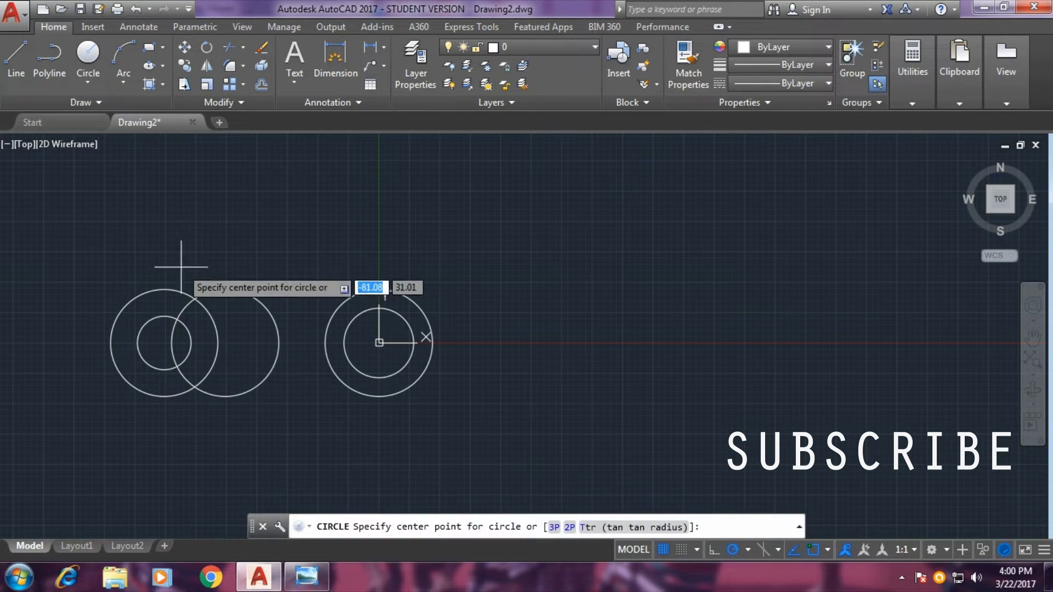
pyautogui.click(224, 343)
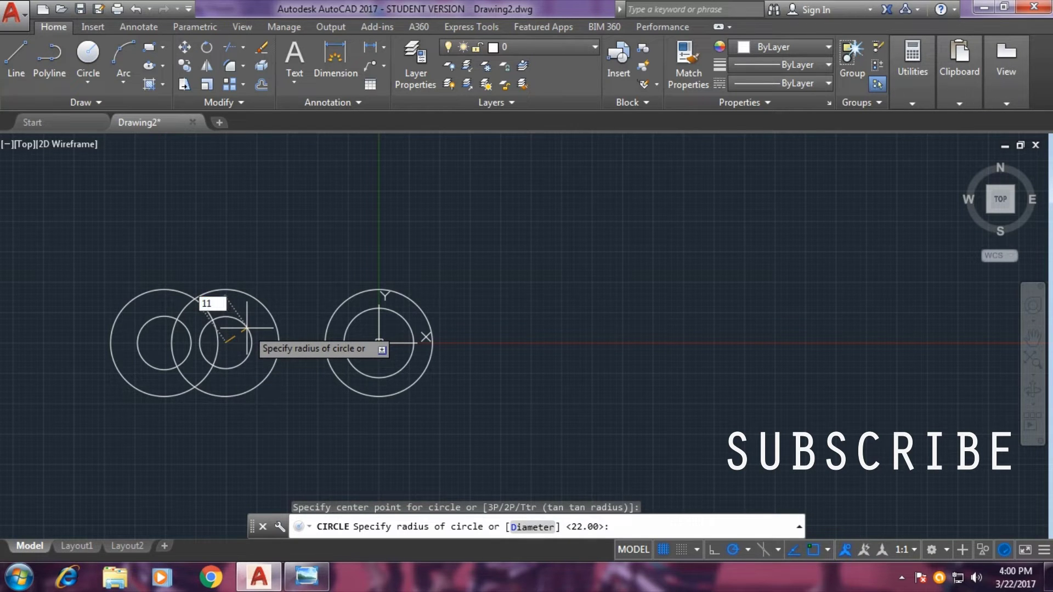
pyautogui.press('Return')
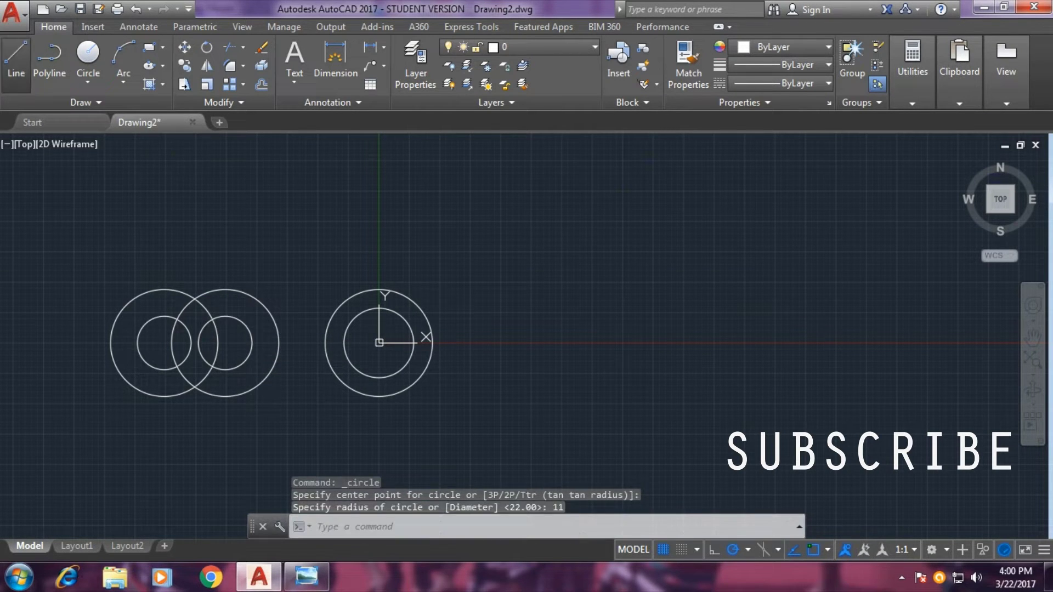
pyautogui.click(16, 58)
pyautogui.click(225, 289)
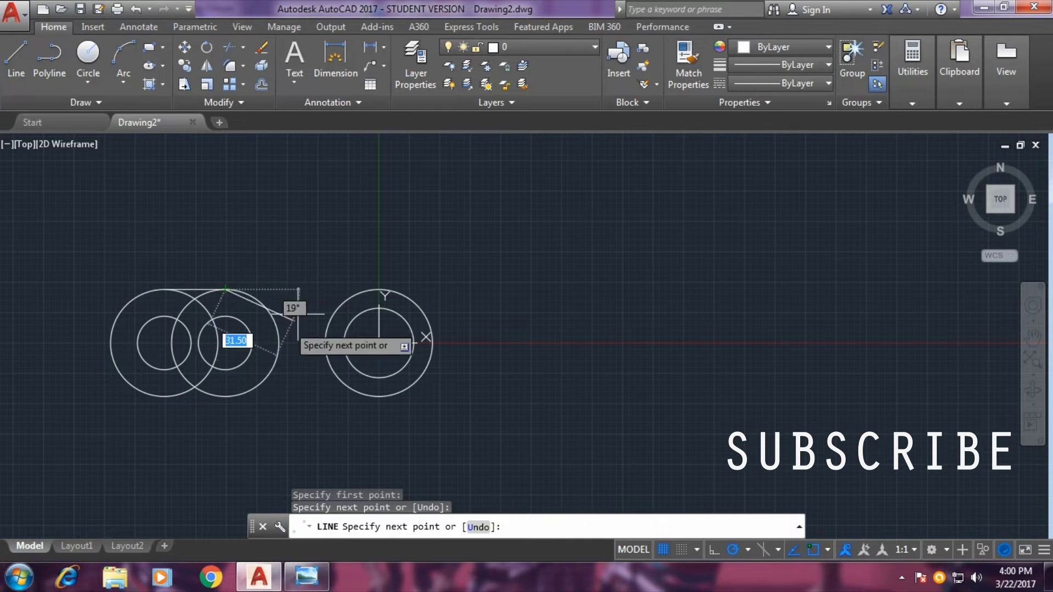
# Step: Join the inner circles' bottom and top quadrants with horizontal lines
pyautogui.rightClick(306, 211)
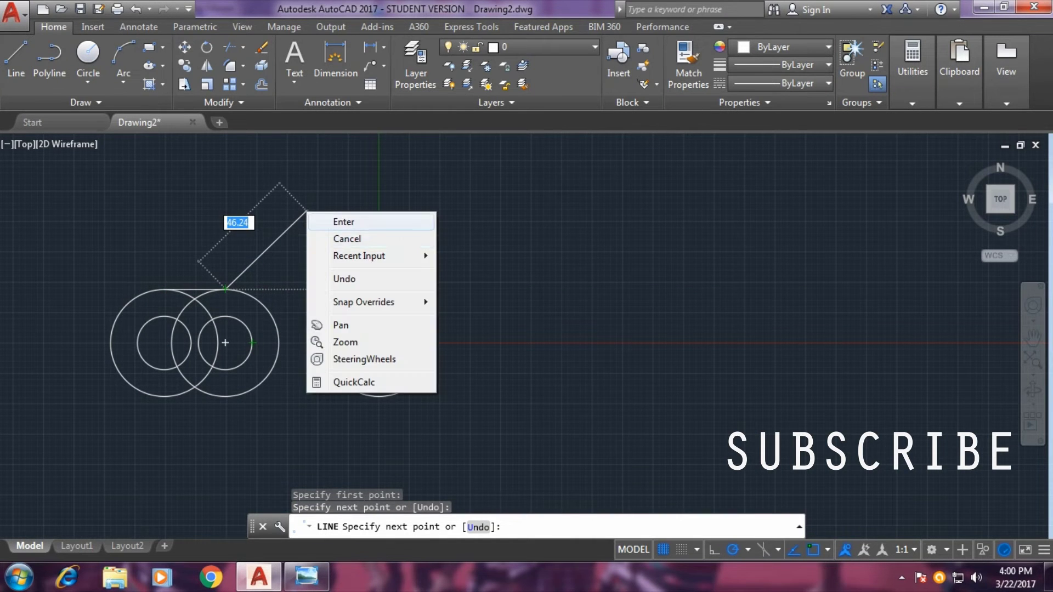
pyautogui.click(318, 222)
pyautogui.click(16, 58)
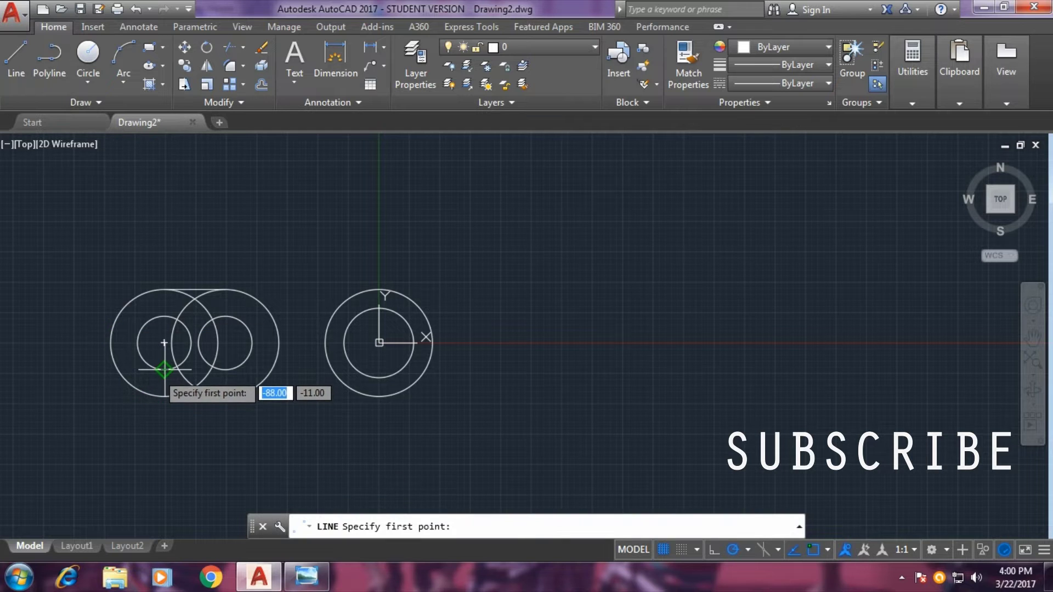
pyautogui.click(164, 369)
pyautogui.click(224, 369)
pyautogui.rightClick(325, 256)
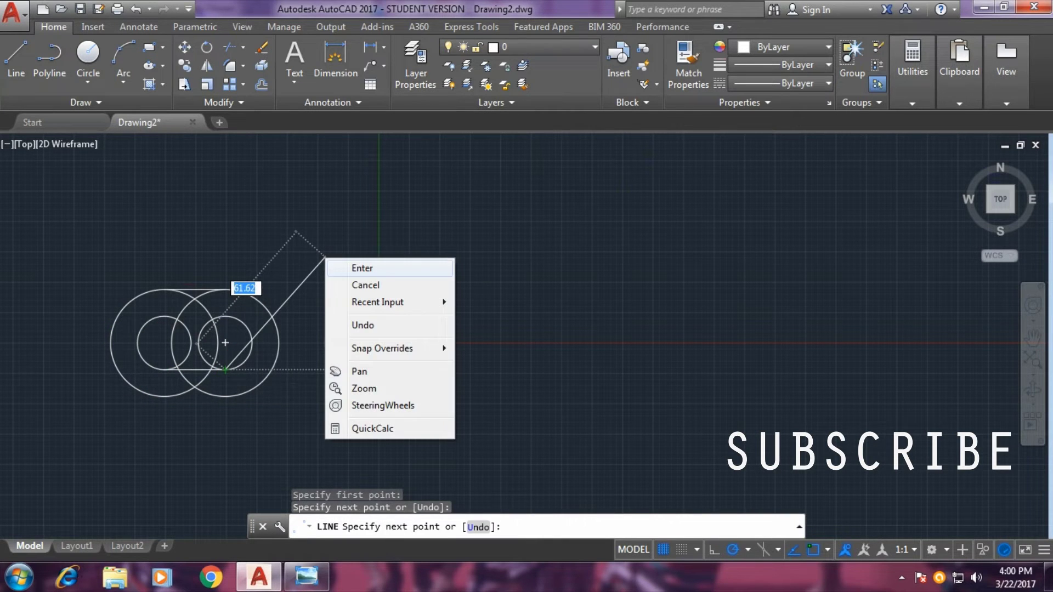
pyautogui.click(362, 267)
pyautogui.click(16, 58)
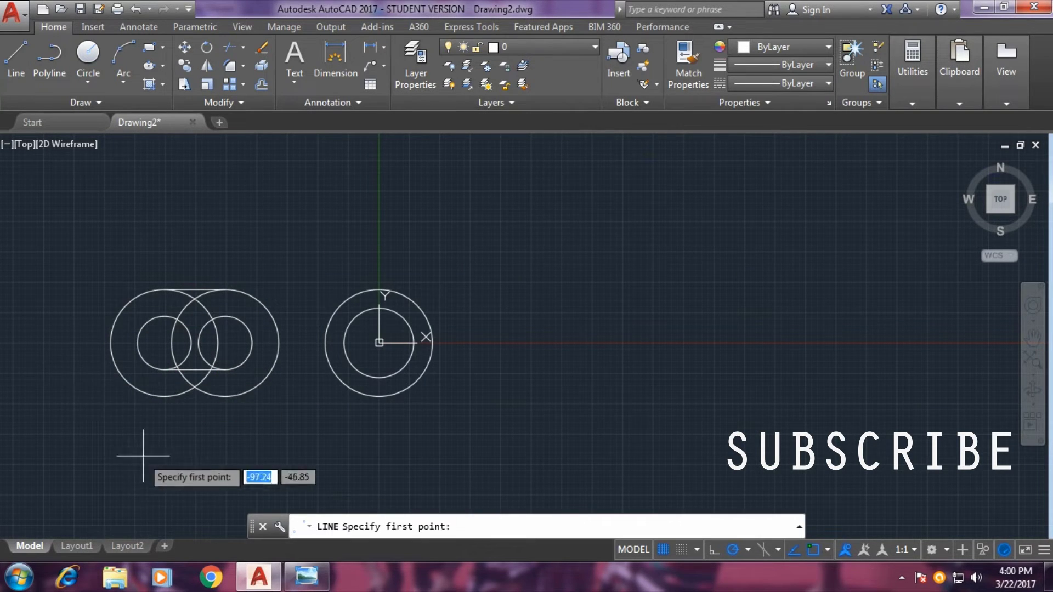
pyautogui.click(164, 315)
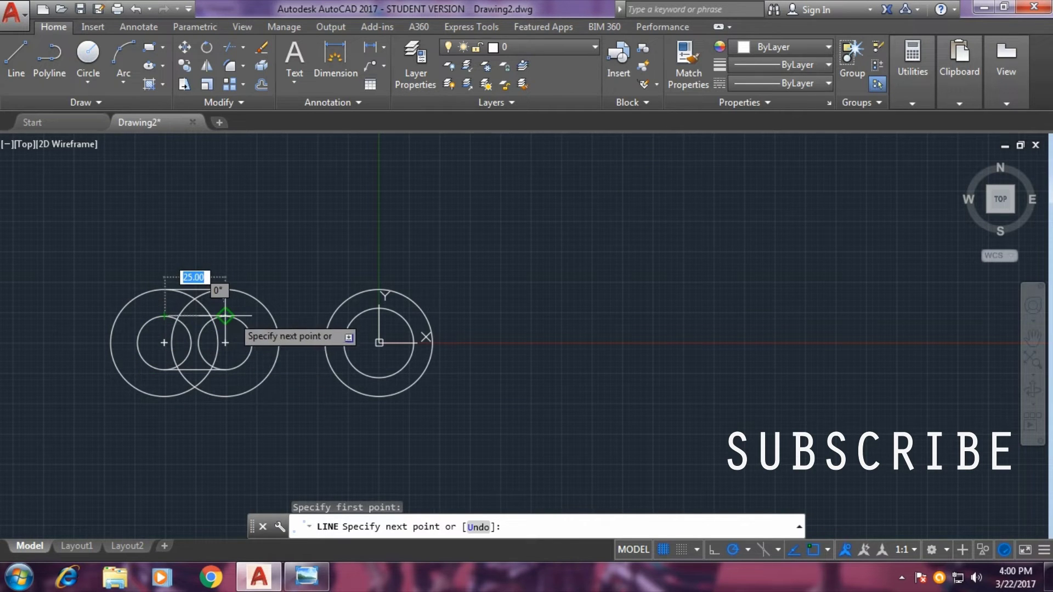
pyautogui.click(225, 316)
pyautogui.rightClick(272, 200)
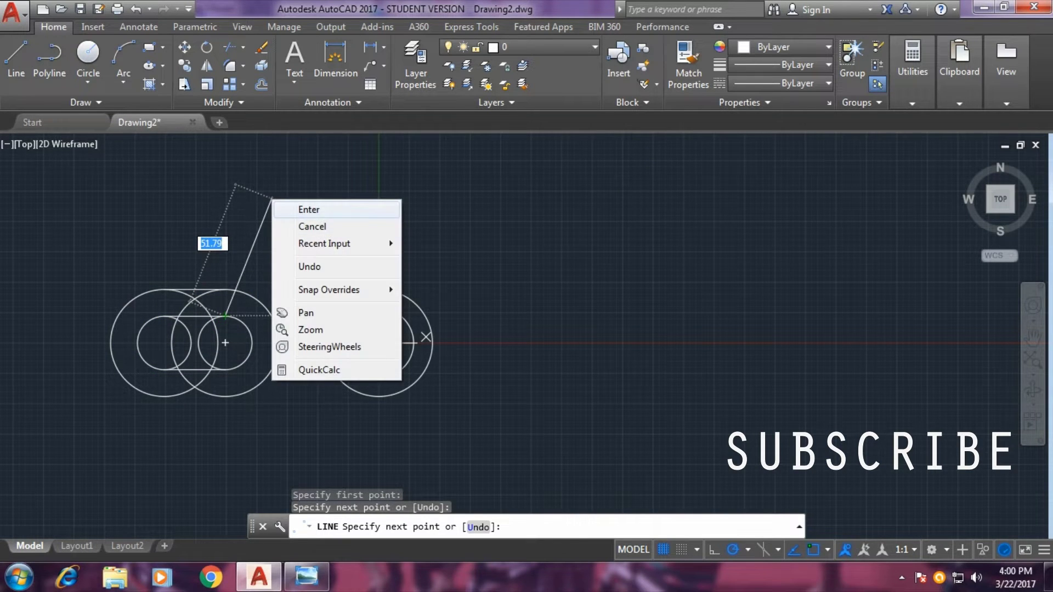
pyautogui.click(308, 209)
# Step: Join the outer circles' bottom quadrants with a horizontal line
pyautogui.click(15, 58)
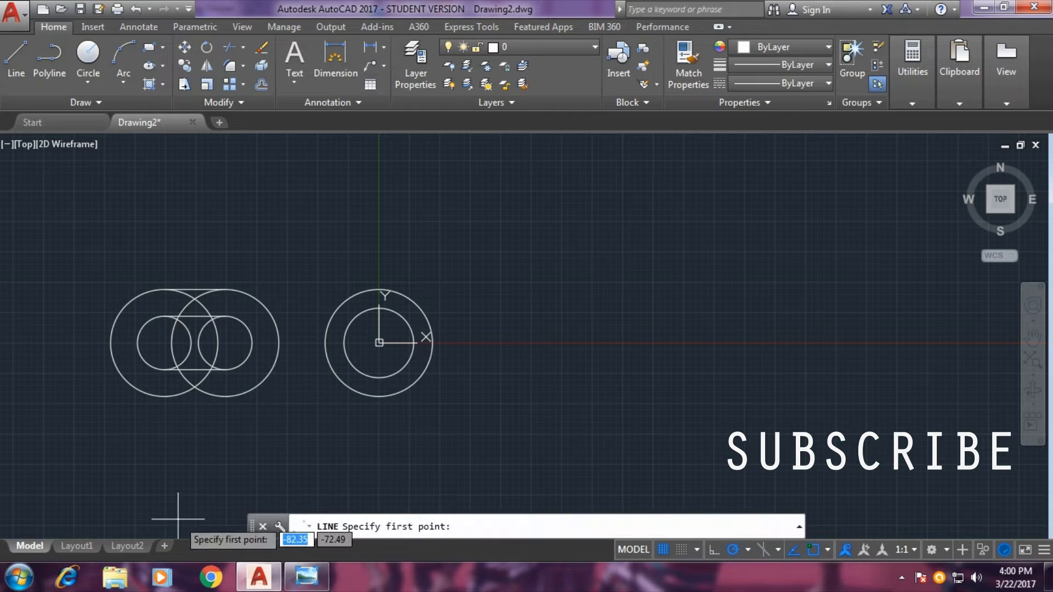
pyautogui.click(164, 395)
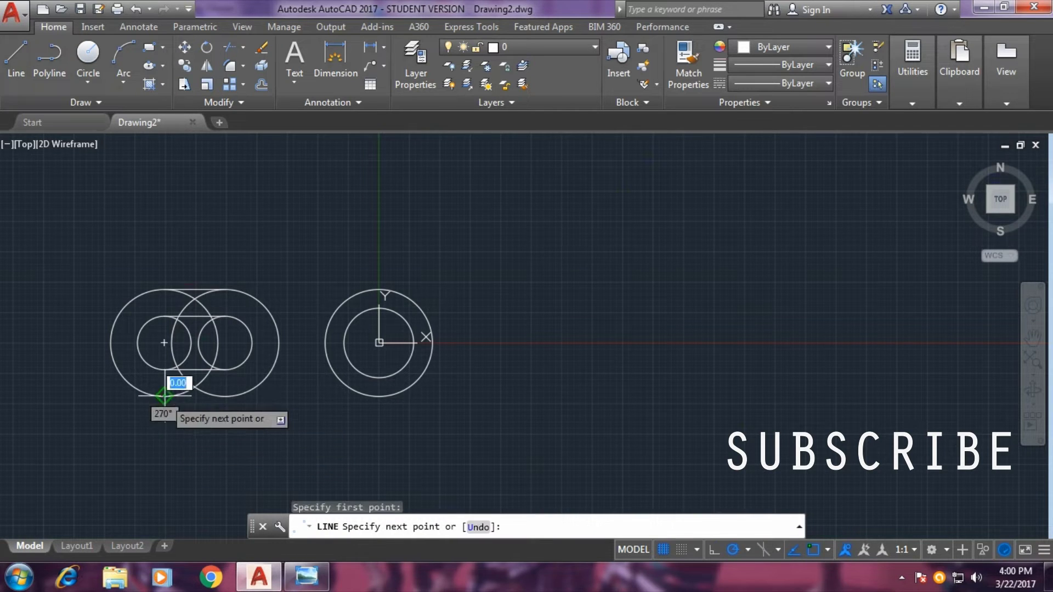
pyautogui.click(225, 395)
pyautogui.rightClick(236, 433)
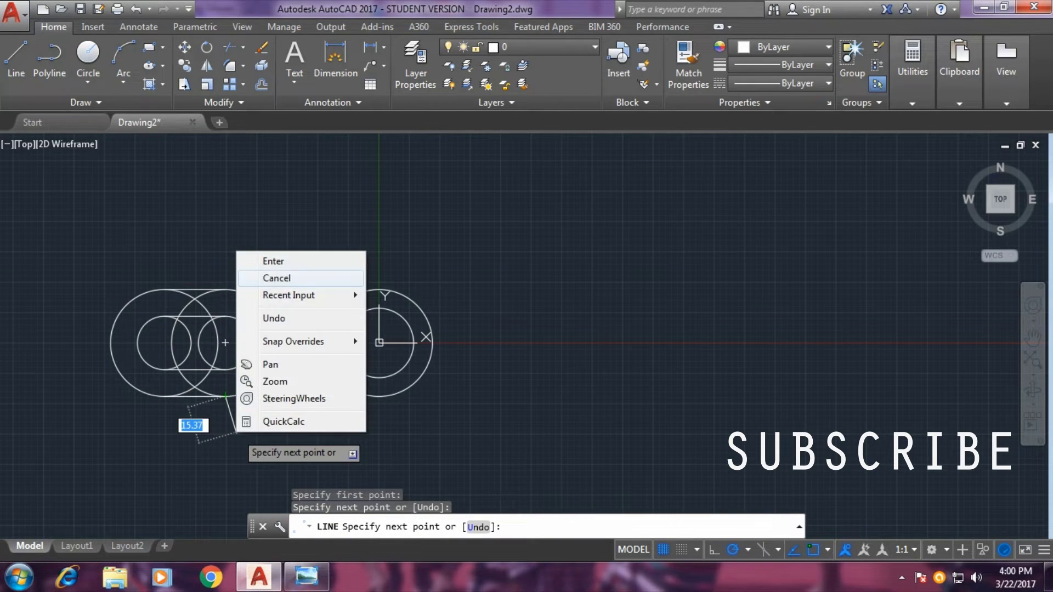
pyautogui.click(273, 261)
pyautogui.write('tr')
pyautogui.press('Return')
pyautogui.press('Return')
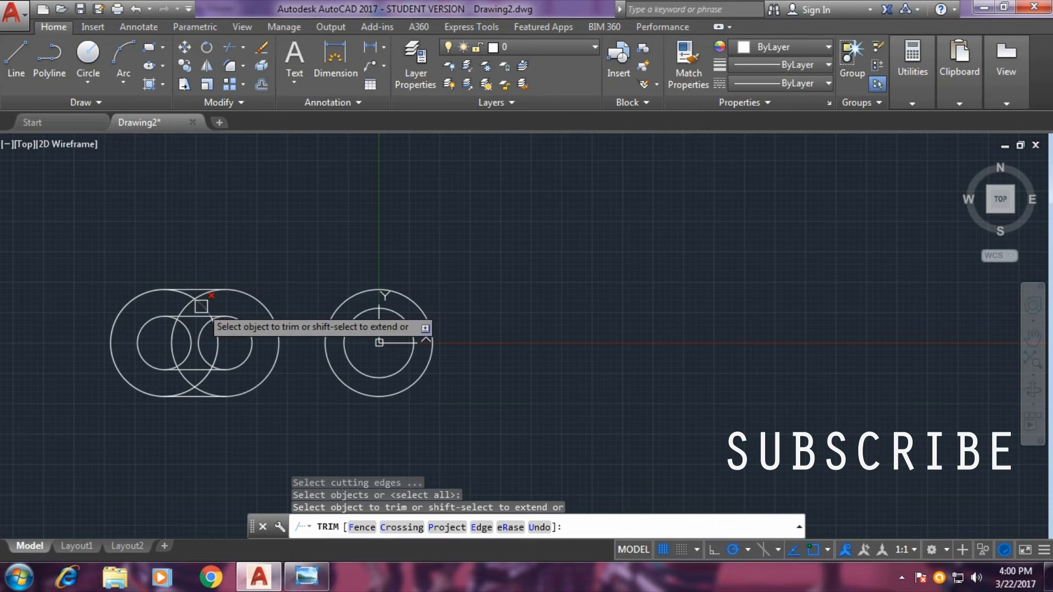
# Step: Trim the overlapping arcs inside the left circle group and below the inner slot
pyautogui.click(183, 305)
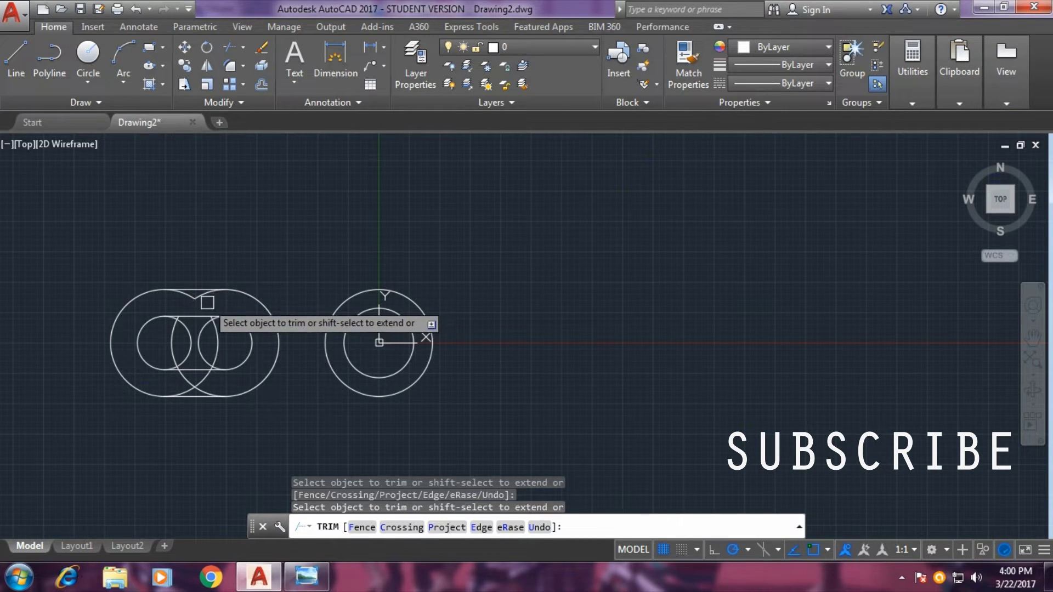
pyautogui.click(190, 304)
pyautogui.click(172, 336)
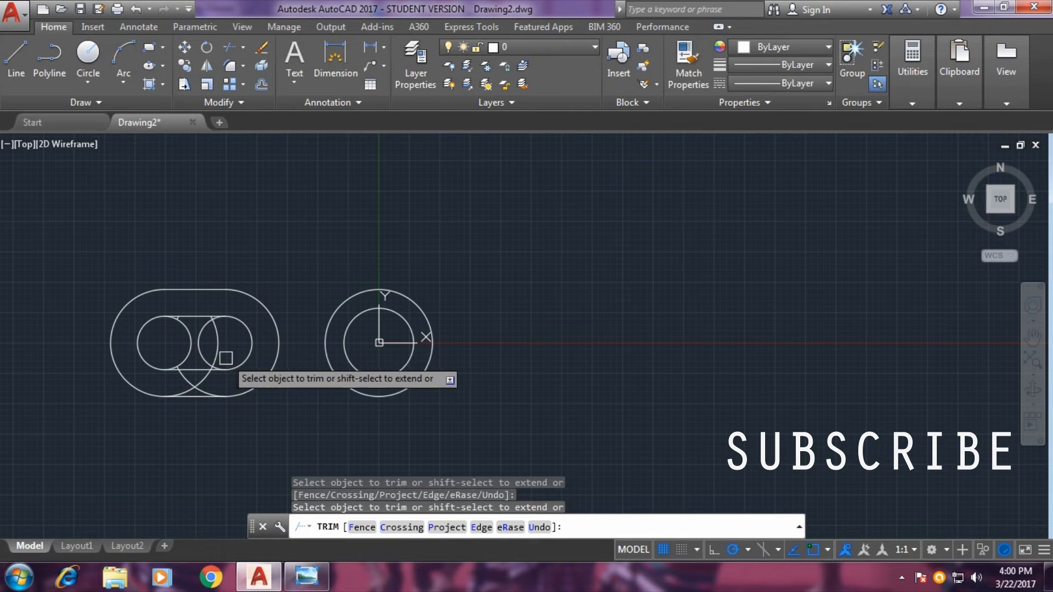
pyautogui.click(190, 341)
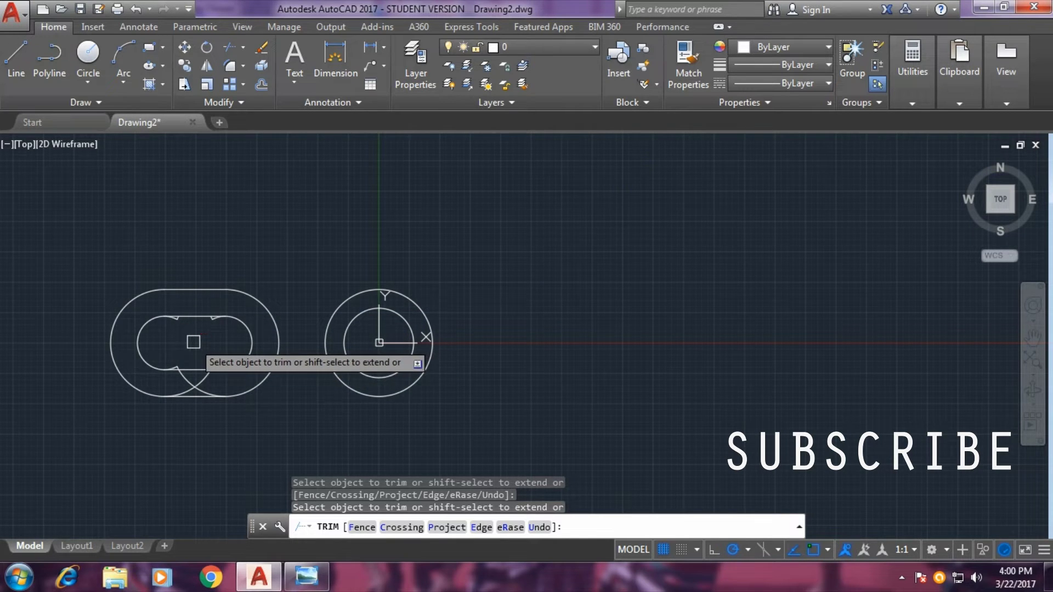
pyautogui.scroll(4, 193, 339)
pyautogui.click(185, 467)
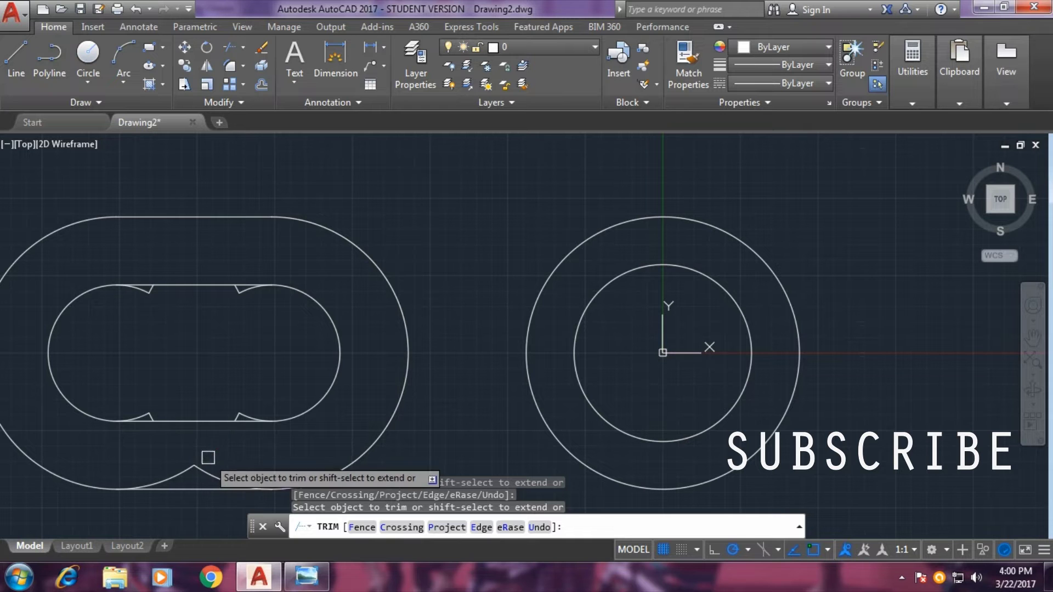
pyautogui.scroll(2, 198, 440)
# Step: Trim the small arcs at the four notch corners and end the trim
pyautogui.click(271, 408)
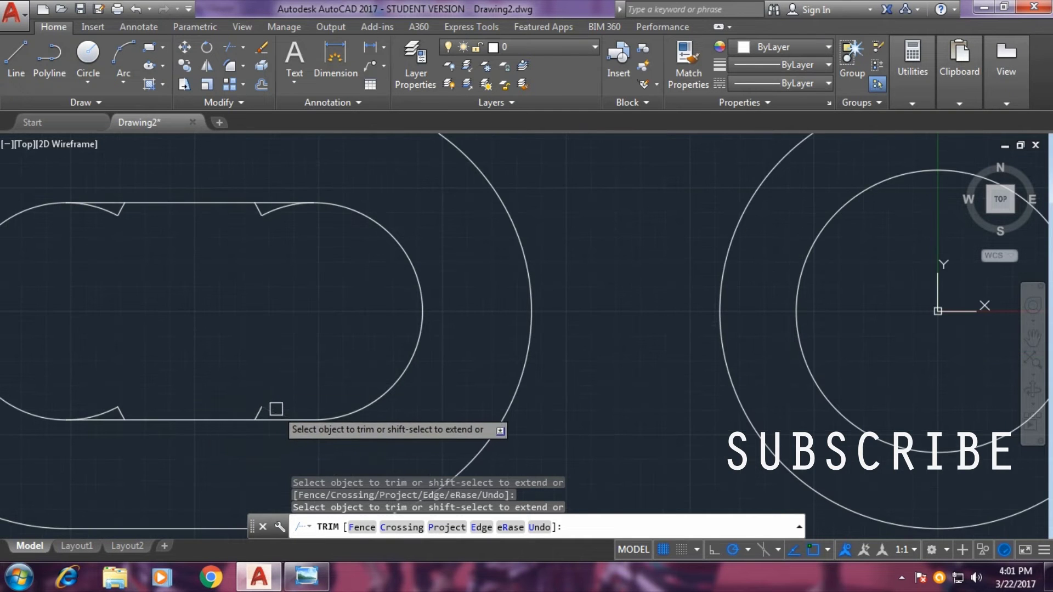
pyautogui.click(274, 216)
pyautogui.click(105, 211)
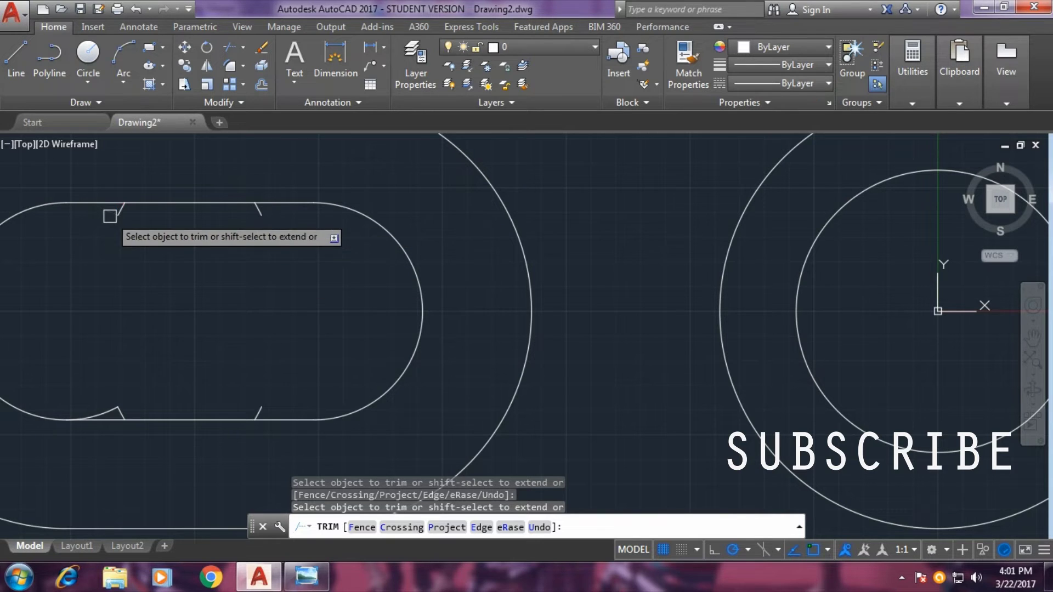
pyautogui.click(98, 404)
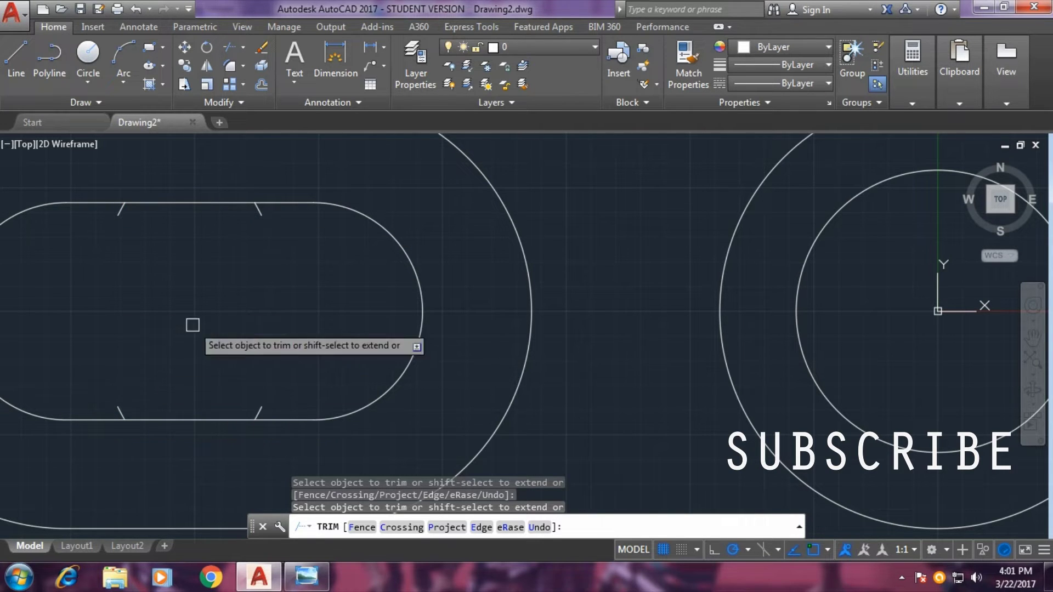
pyautogui.rightClick(225, 289)
pyautogui.click(255, 298)
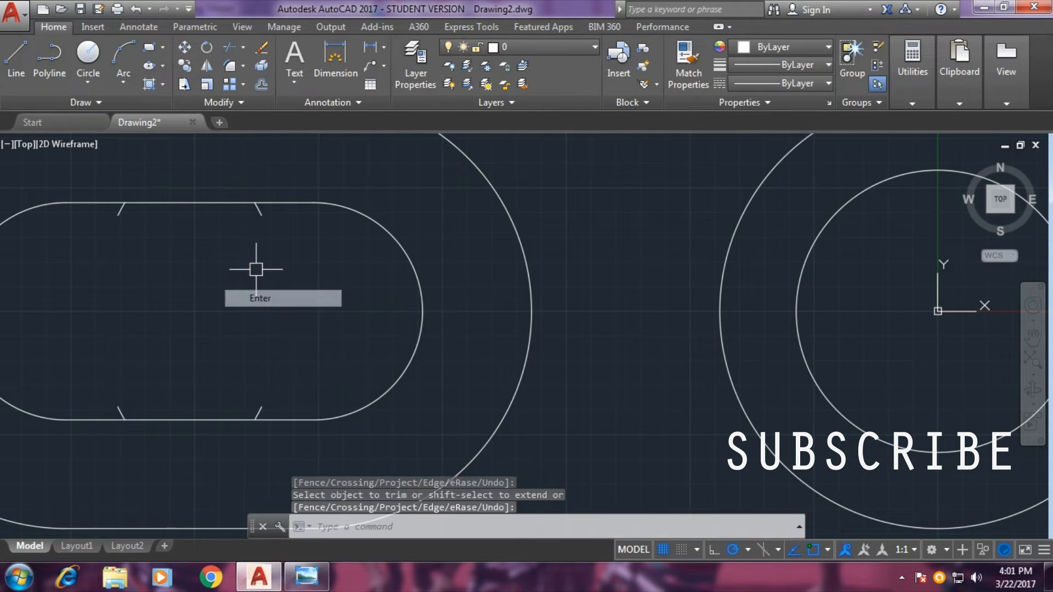
# Step: Erase the four leftover notch segments and recentre the drawing
pyautogui.click(262, 213)
pyautogui.click(117, 208)
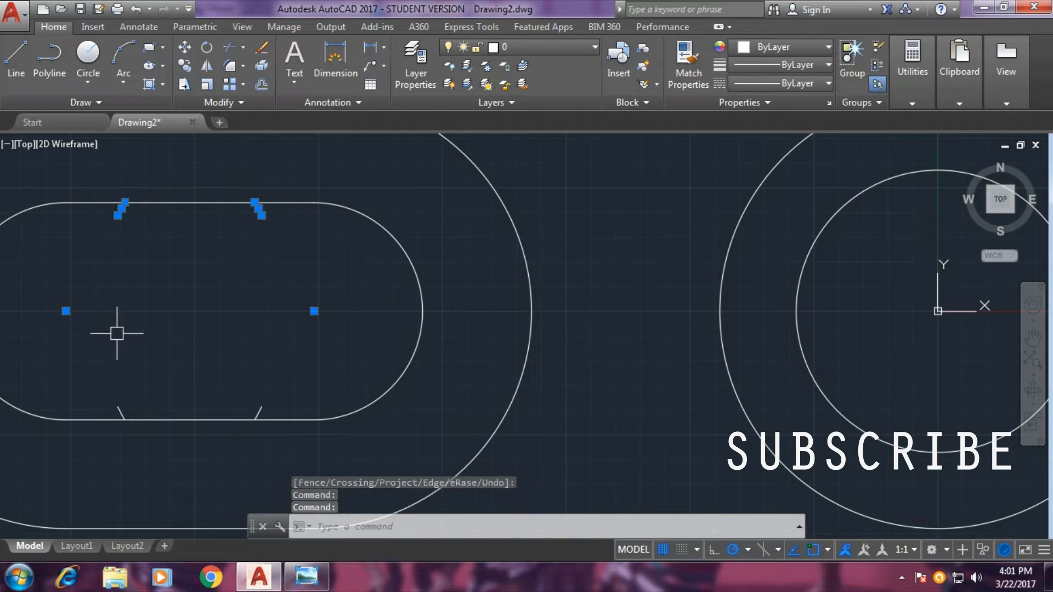
pyautogui.click(119, 412)
pyautogui.click(258, 410)
pyautogui.press('Delete')
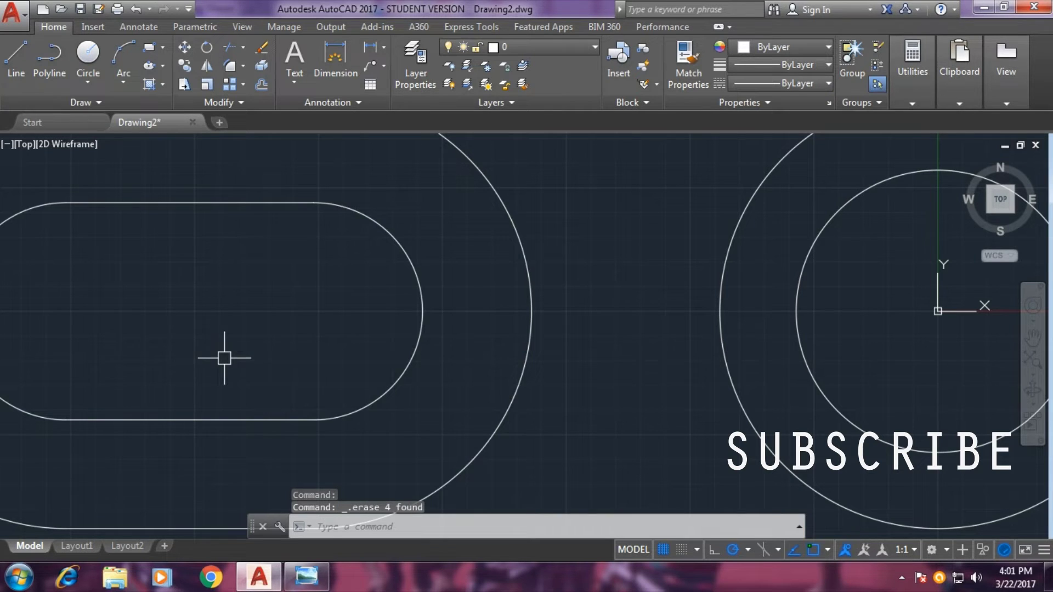
pyautogui.scroll(-4, 446, 322)
pyautogui.moveTo(501, 263)
pyautogui.mouseDown(button='middle')
pyautogui.moveTo(508, 191)
pyautogui.moveTo(395, 275)
pyautogui.mouseUp(button='middle')
pyautogui.scroll(-3, 453, 227)
pyautogui.click(87, 83)
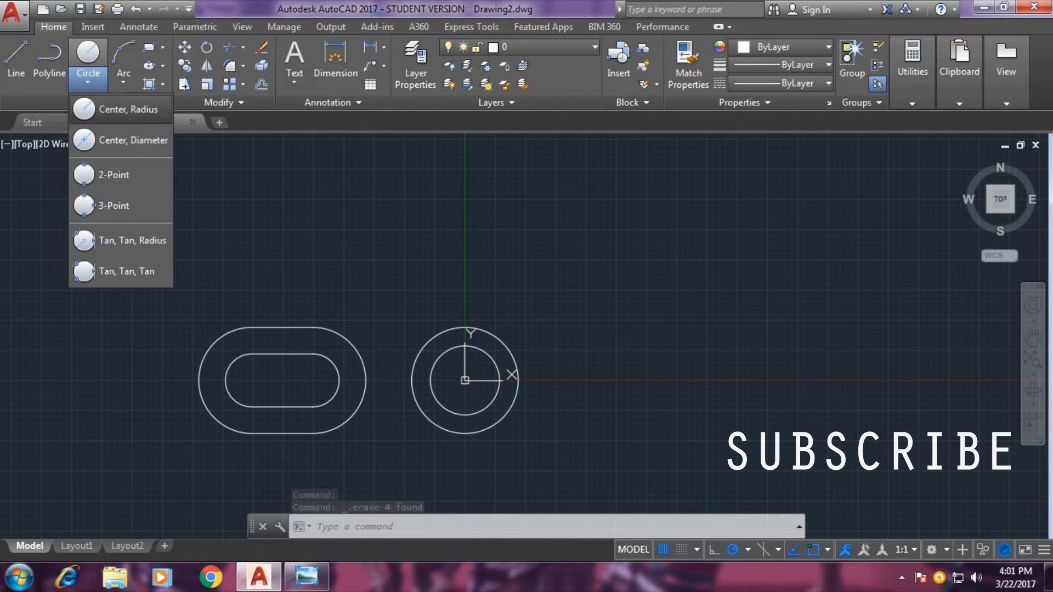
# Step: Draw a 40-diameter circle centred at -19,48
pyautogui.click(110, 145)
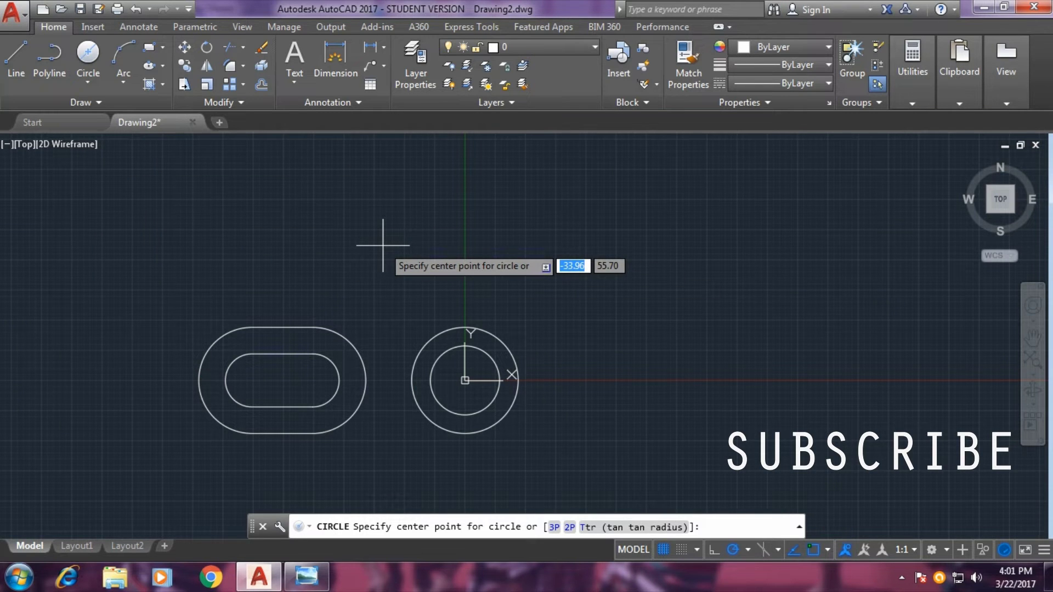
pyautogui.press('Tab')
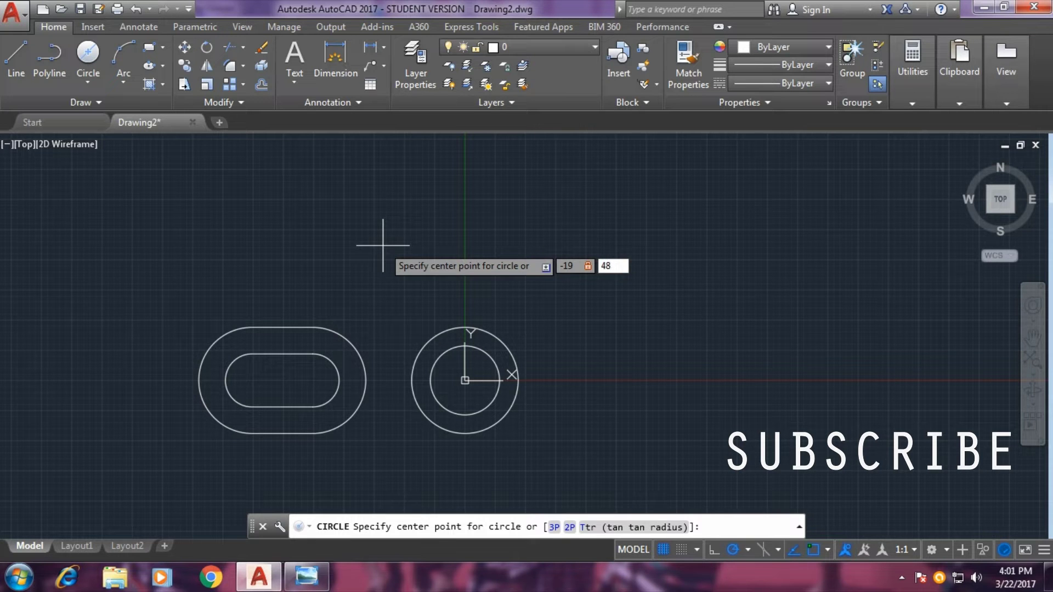
pyautogui.press('Return')
pyautogui.write('40')
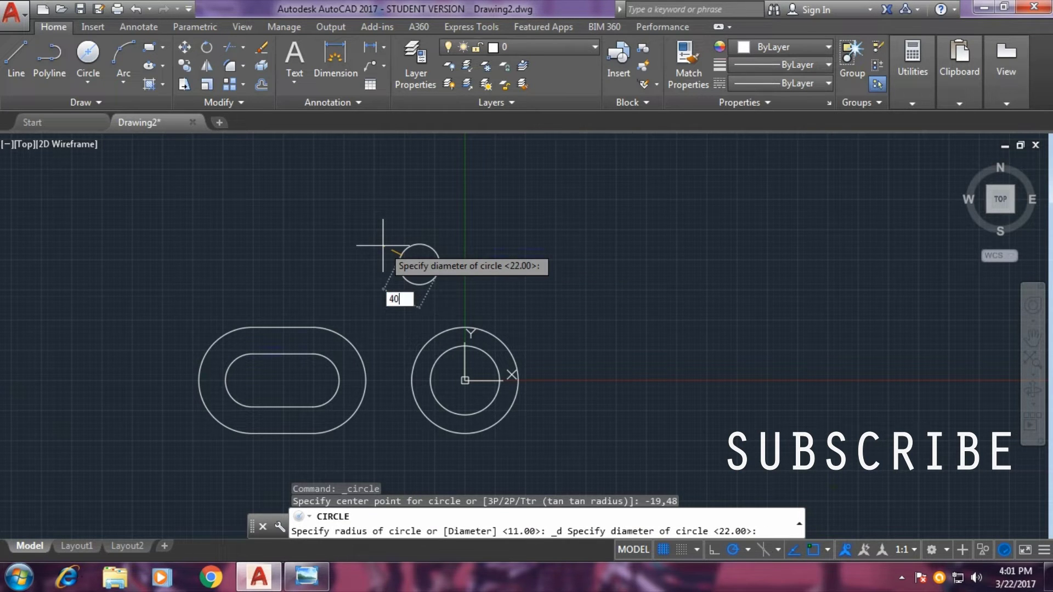
pyautogui.press('Return')
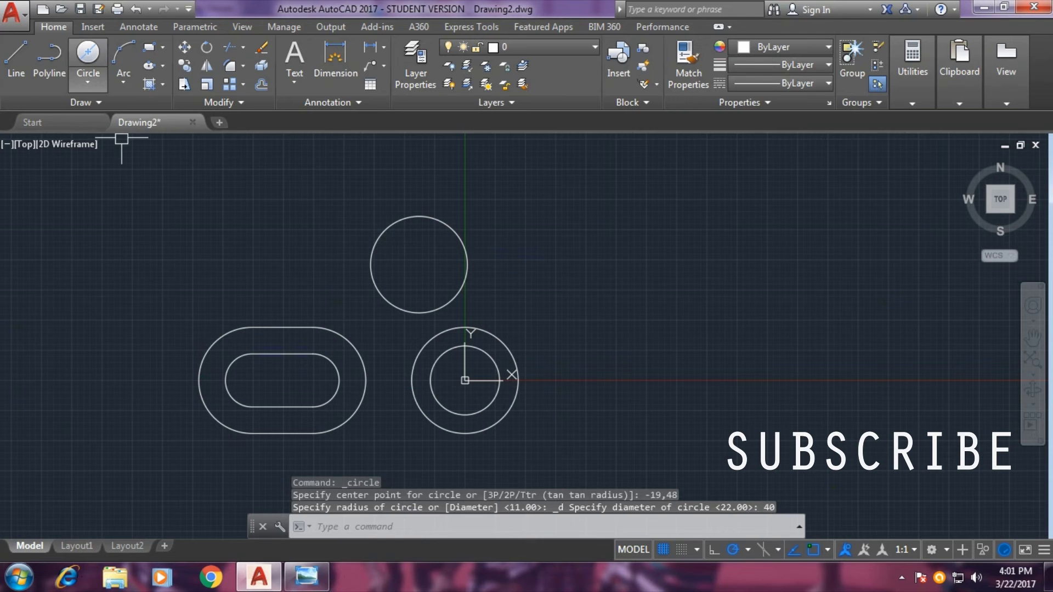
# Step: Add a concentric 19.05-diameter circle inside the 40-diameter circle
pyautogui.click(88, 53)
pyautogui.click(419, 263)
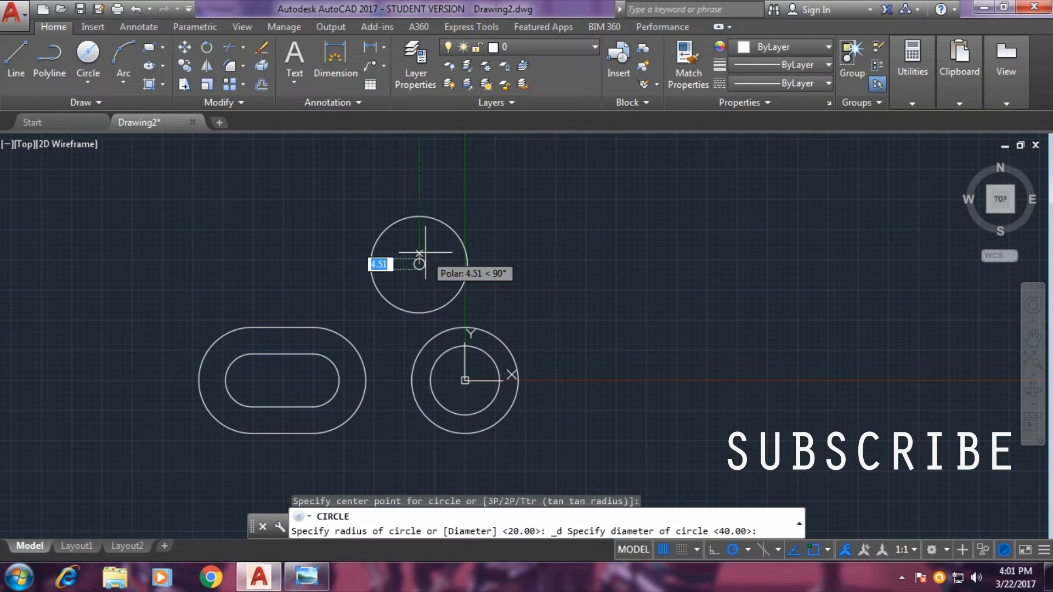
pyautogui.write('1')
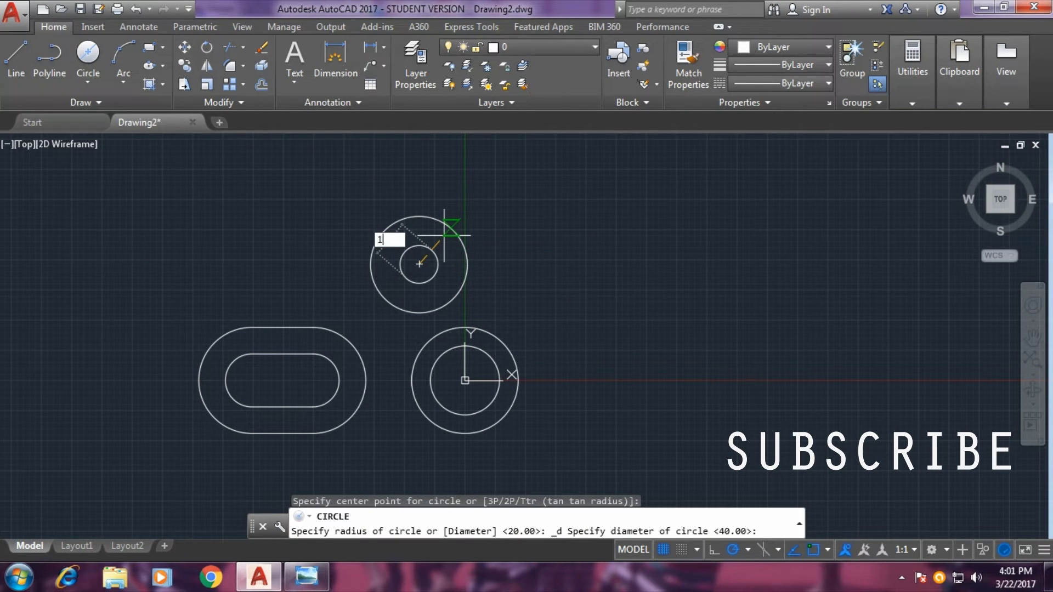
pyautogui.write('9.05')
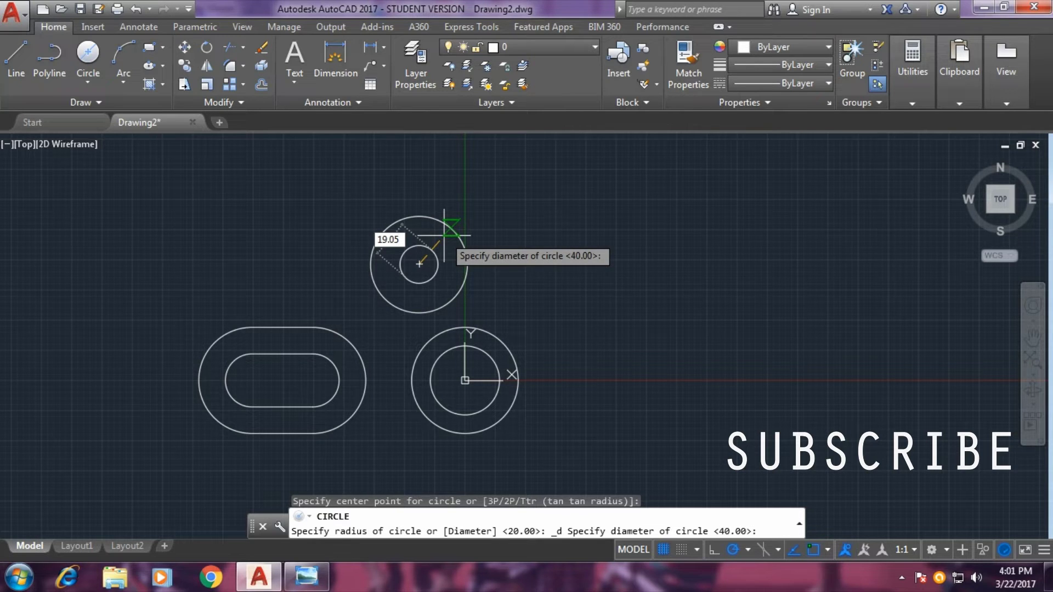
pyautogui.press('Return')
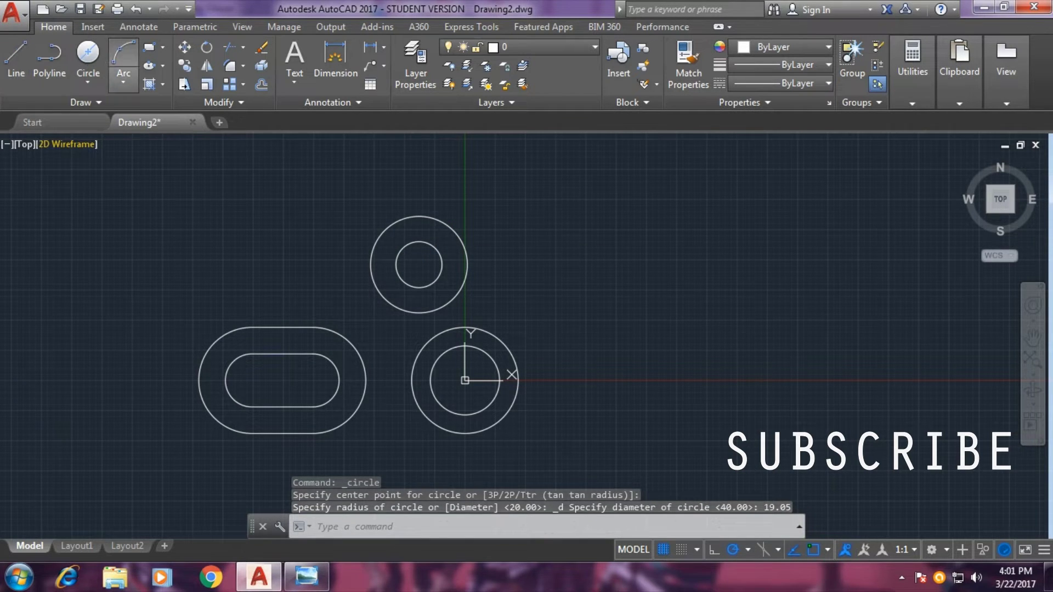
pyautogui.click(123, 81)
pyautogui.click(168, 301)
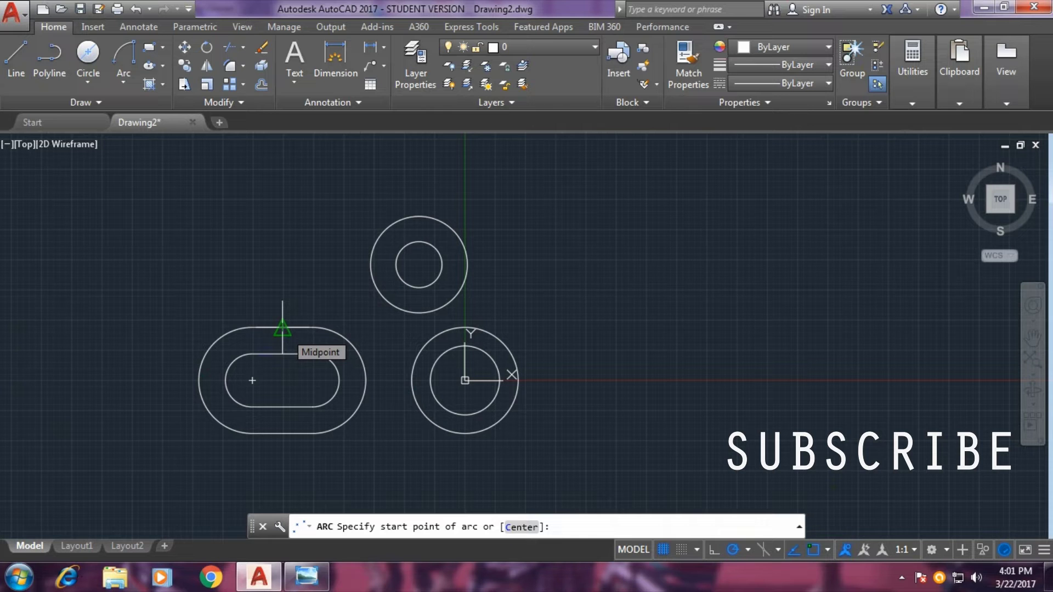
# Step: Draw a radius-44 arc from the outer slot's top midpoint to the upper circle's left quadrant
pyautogui.click(283, 328)
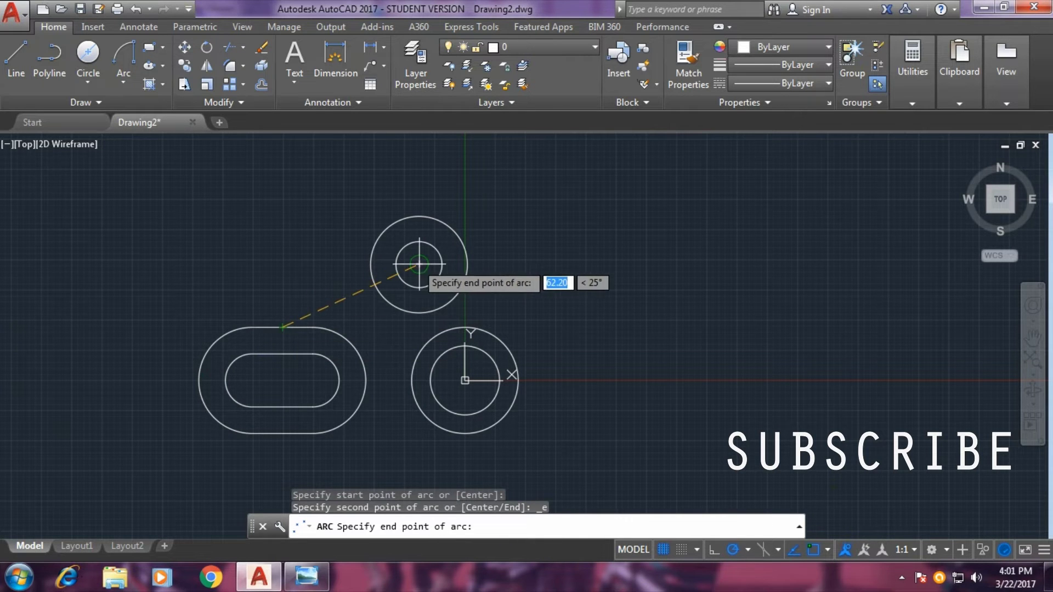
pyautogui.click(370, 264)
pyautogui.write('44')
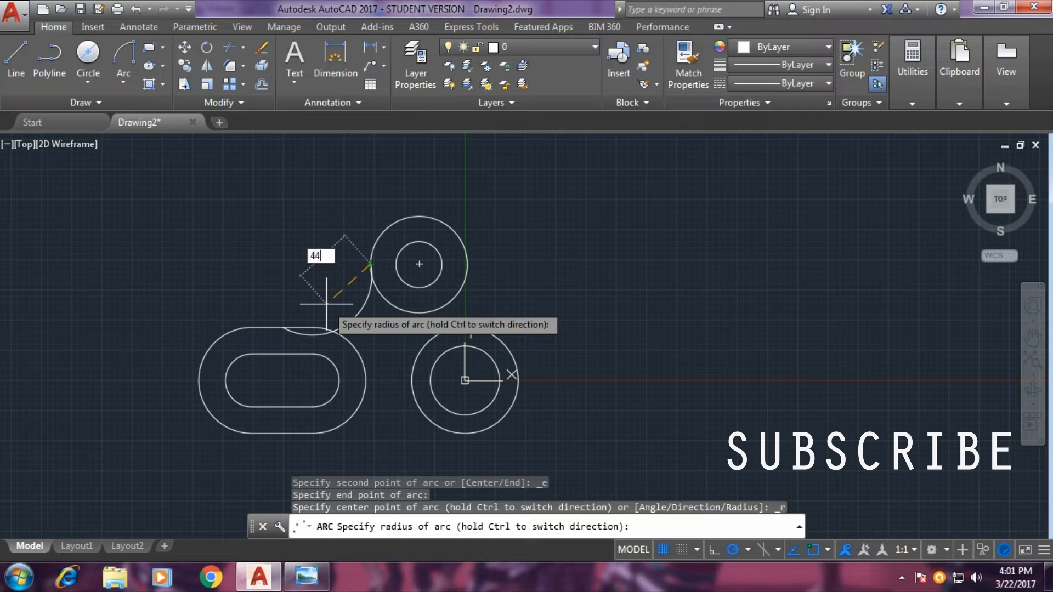
pyautogui.press('Return')
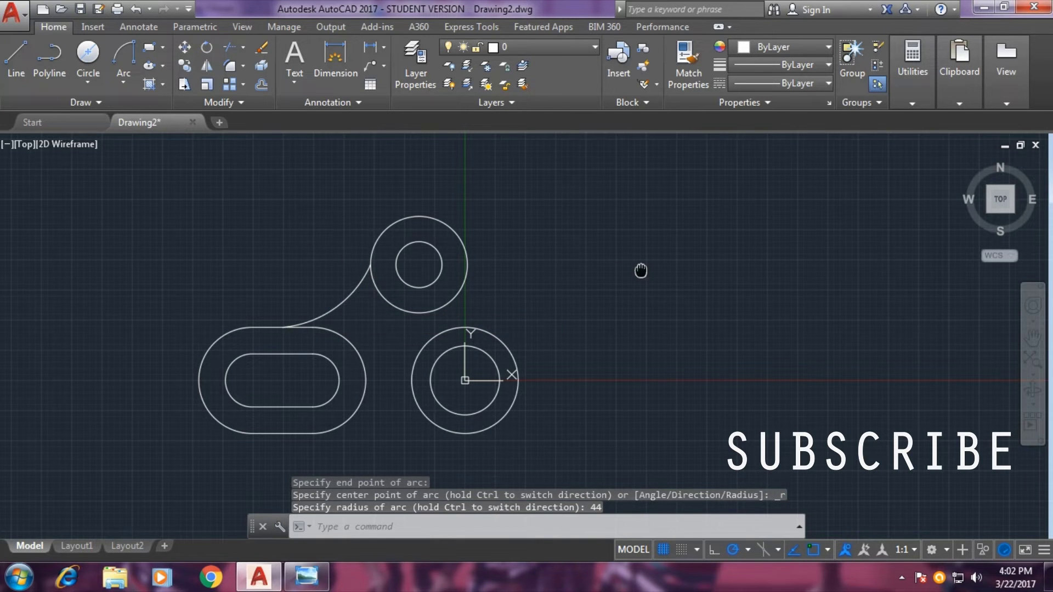
pyautogui.moveTo(639, 270); pyautogui.dragTo(553, 235, button='middle')
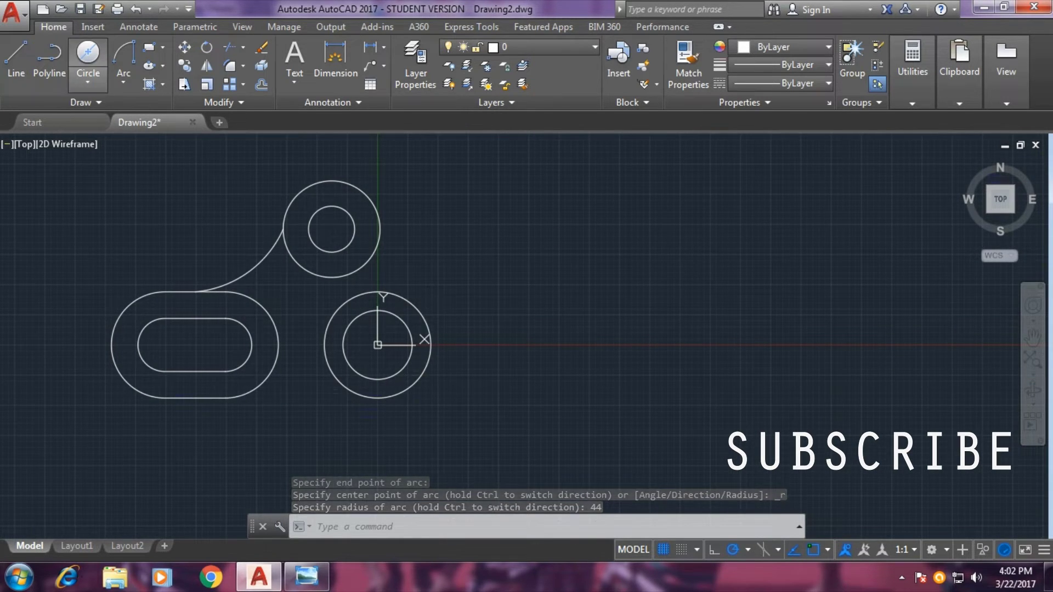
pyautogui.click(88, 82)
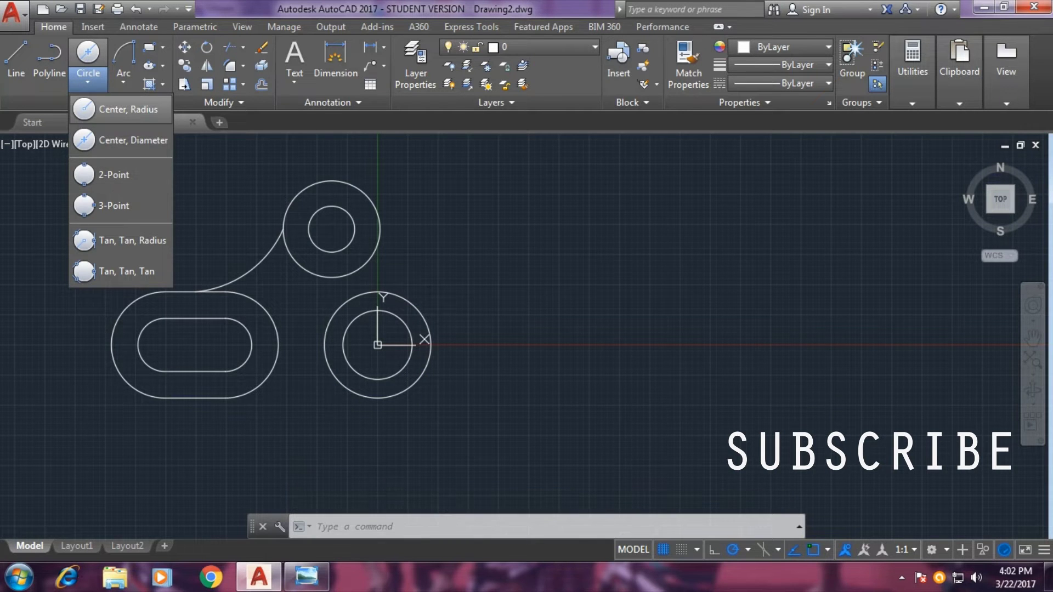
# Step: Draw concentric circles of radius 22 and 11 centred at 60,0
pyautogui.click(127, 109)
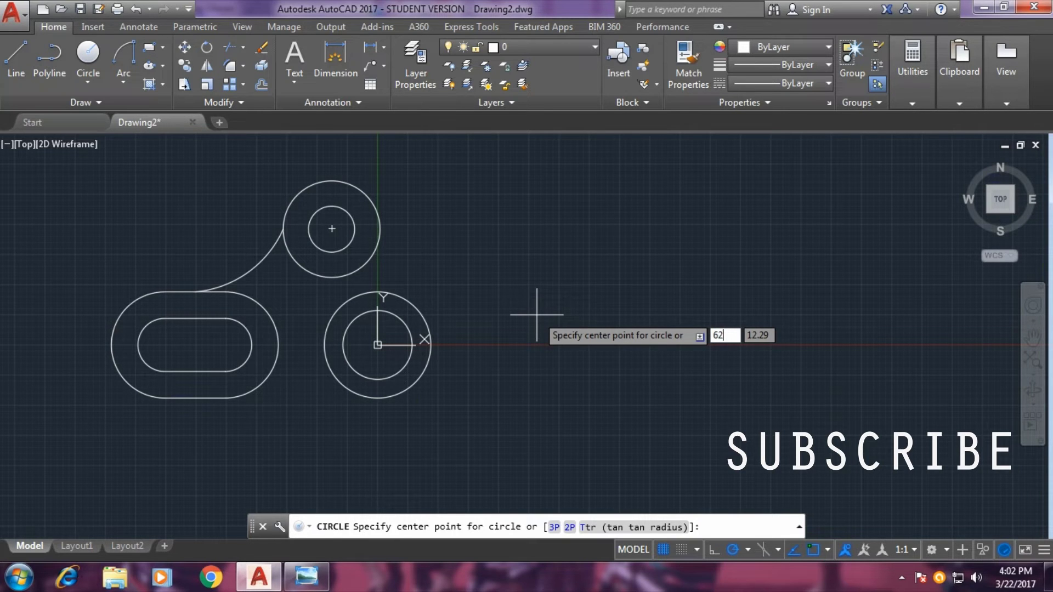
pyautogui.press('Tab')
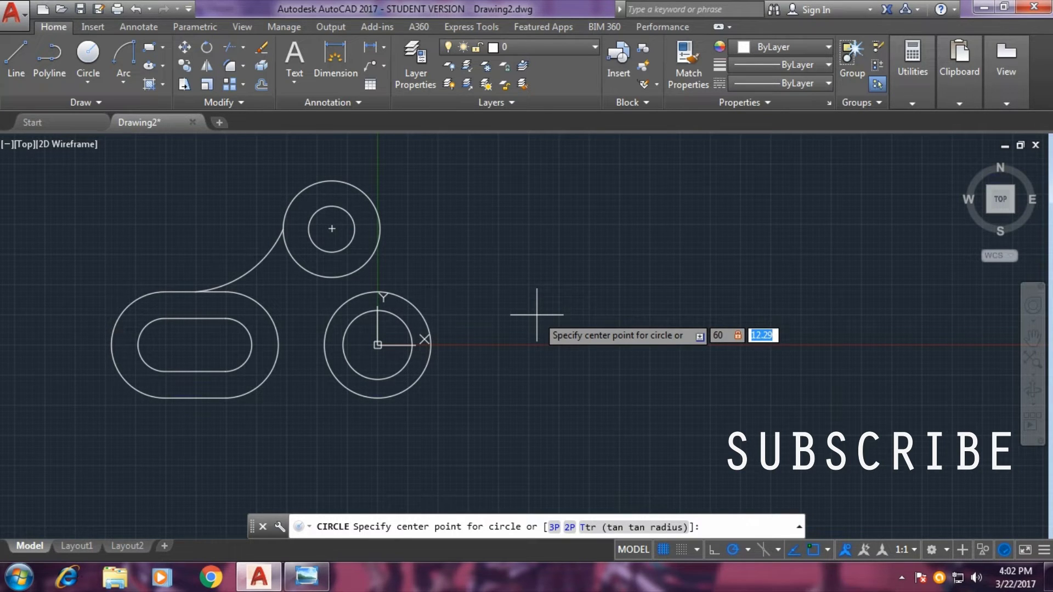
pyautogui.write('0')
pyautogui.press('Return')
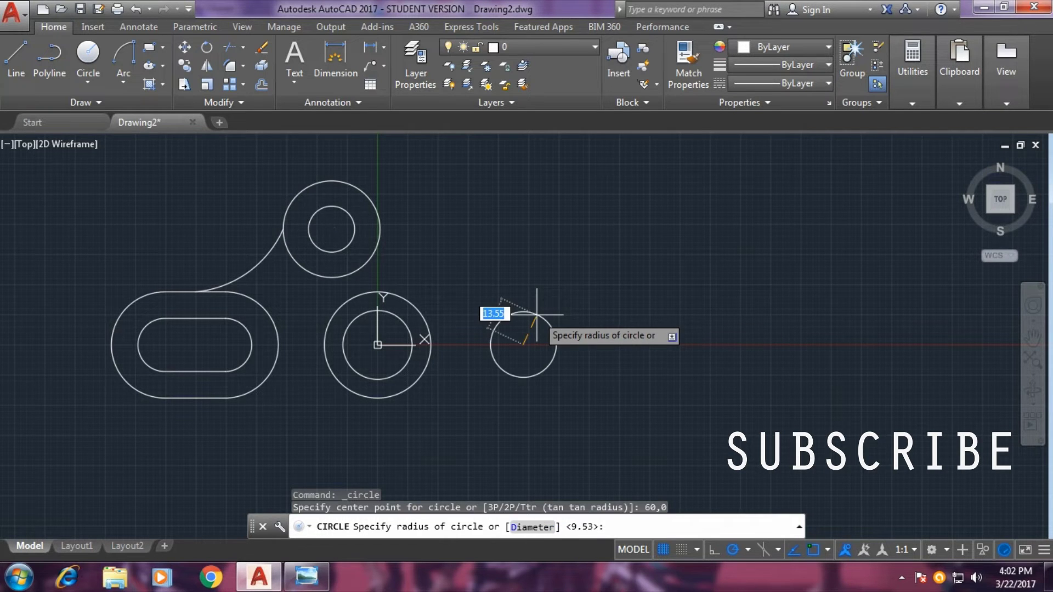
pyautogui.write('22')
pyautogui.press('Return')
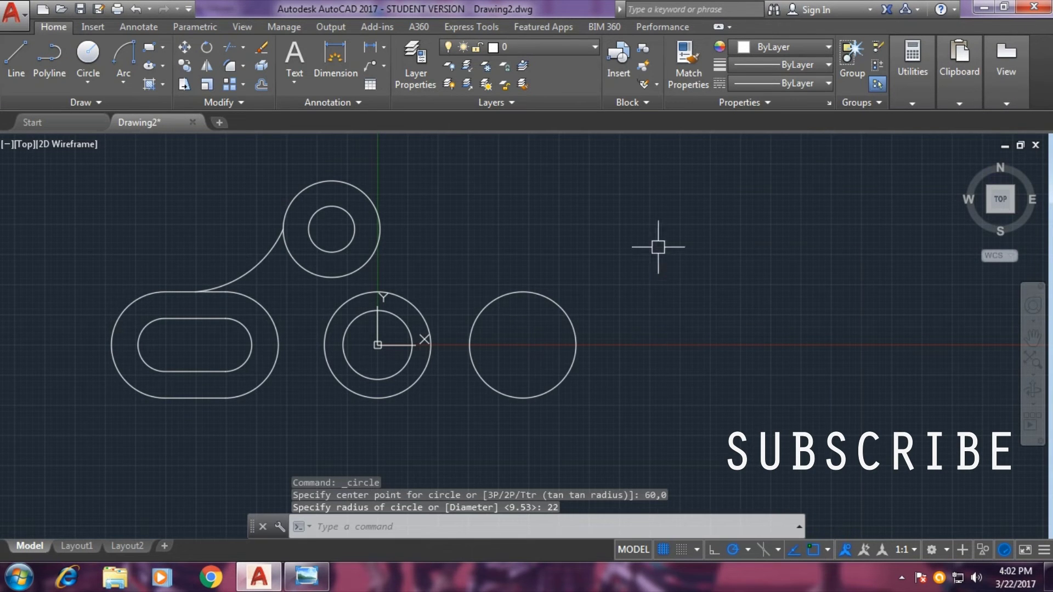
pyautogui.rightClick(659, 249)
pyautogui.click(691, 258)
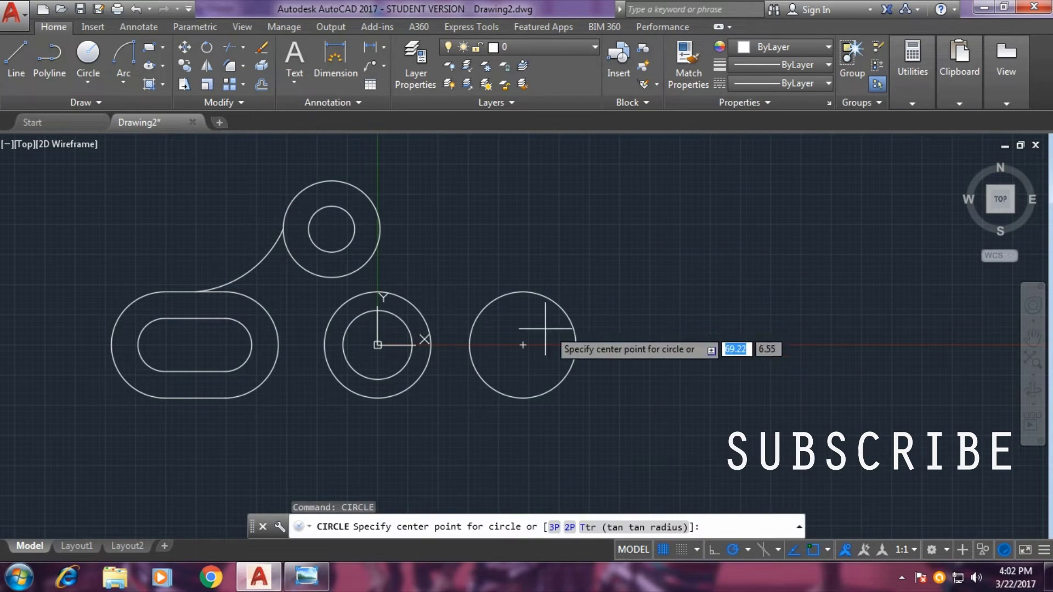
pyautogui.click(523, 344)
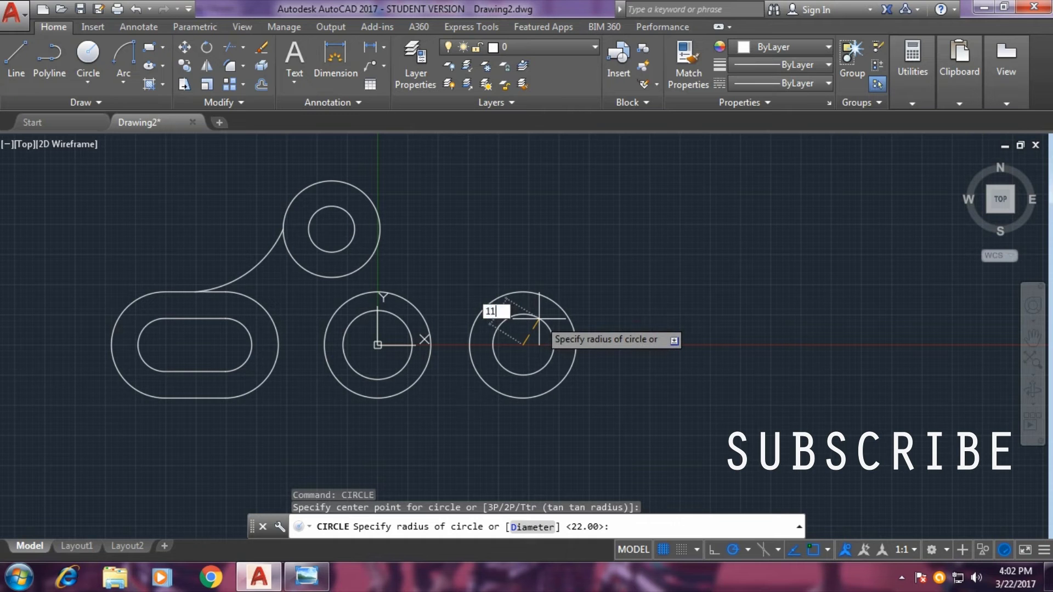
pyautogui.press('Return')
pyautogui.click(16, 57)
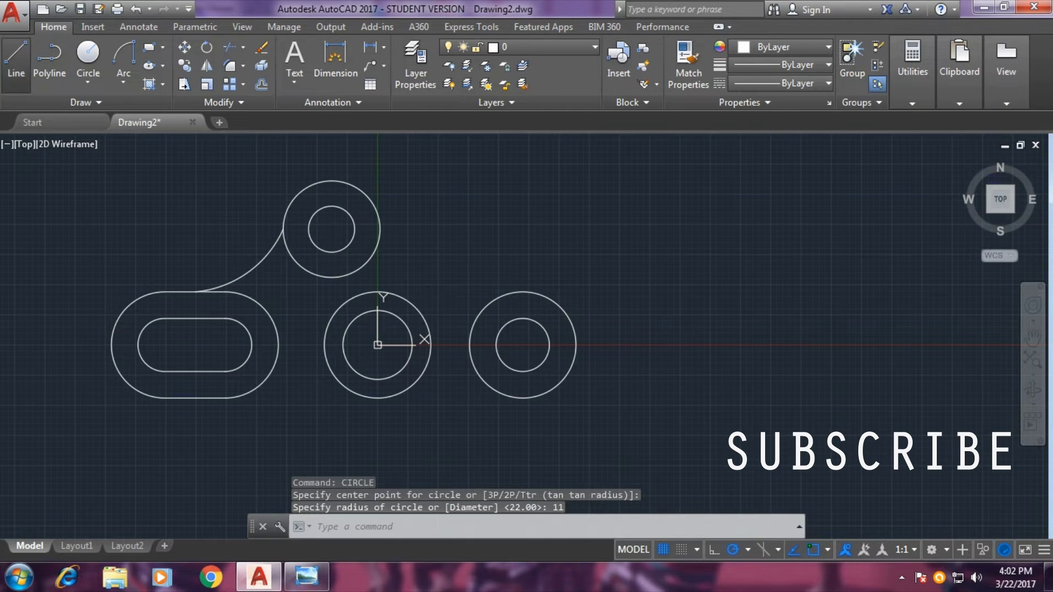
# Step: Draw a single line from the middle circle's centre at a 40° angle
pyautogui.click(377, 345)
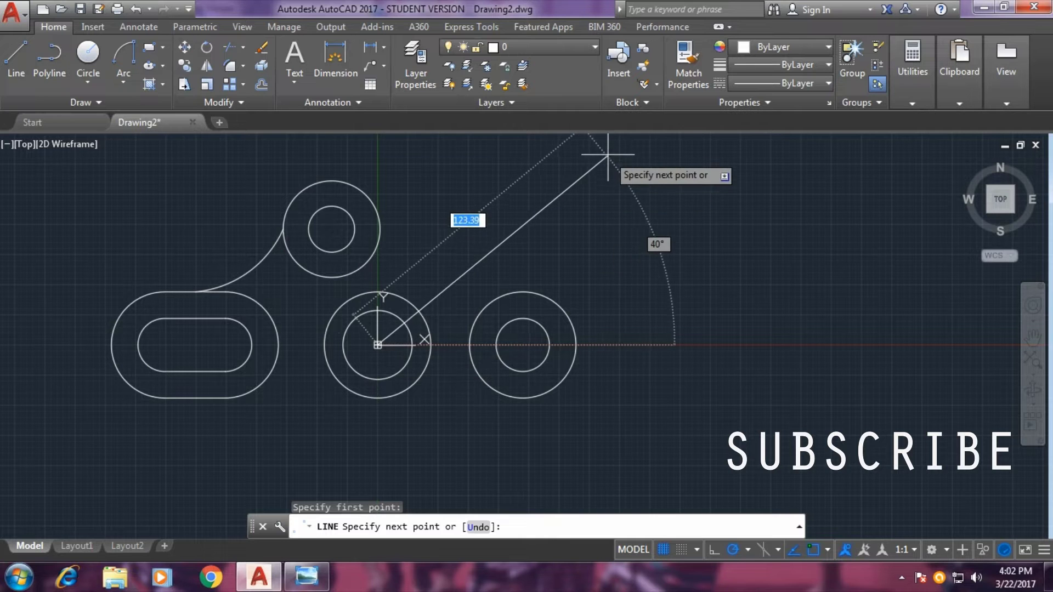
pyautogui.press('Tab')
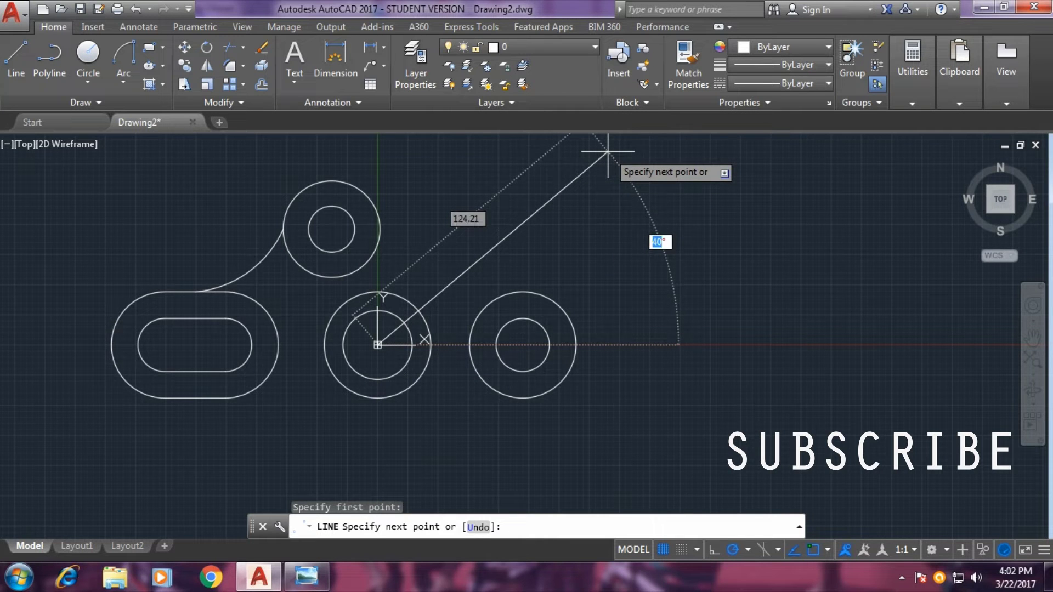
pyautogui.write('40')
pyautogui.press('Return')
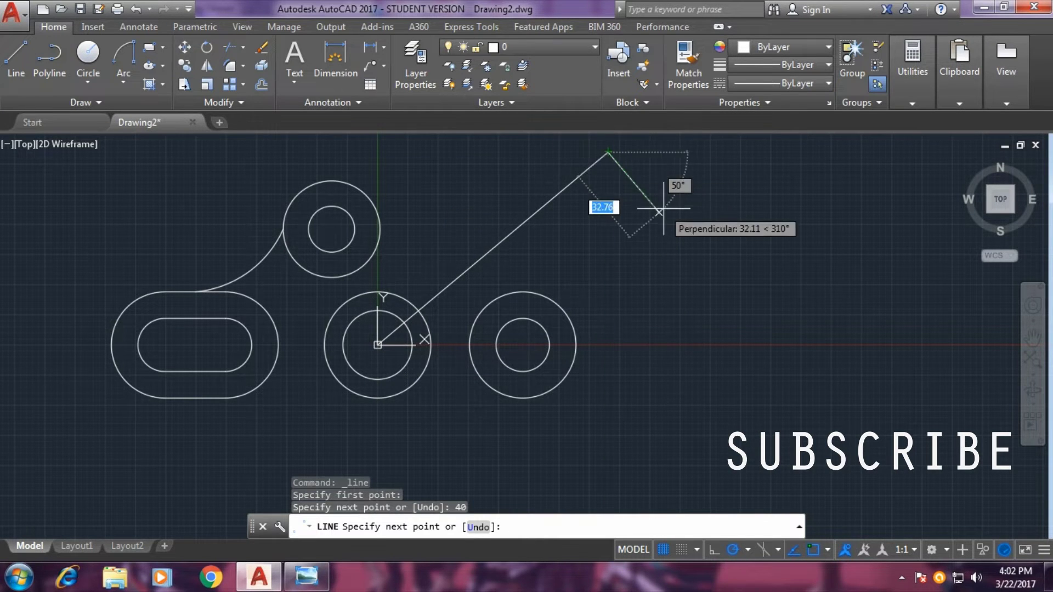
pyautogui.rightClick(660, 212)
pyautogui.click(702, 219)
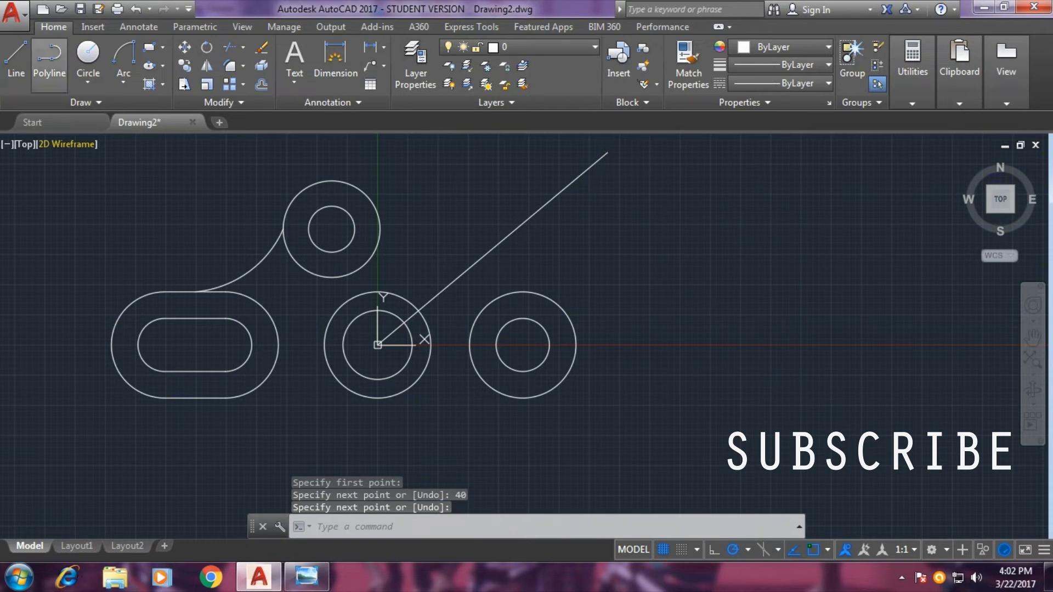
pyautogui.press('Escape')
pyautogui.write('c')
pyautogui.press('Return')
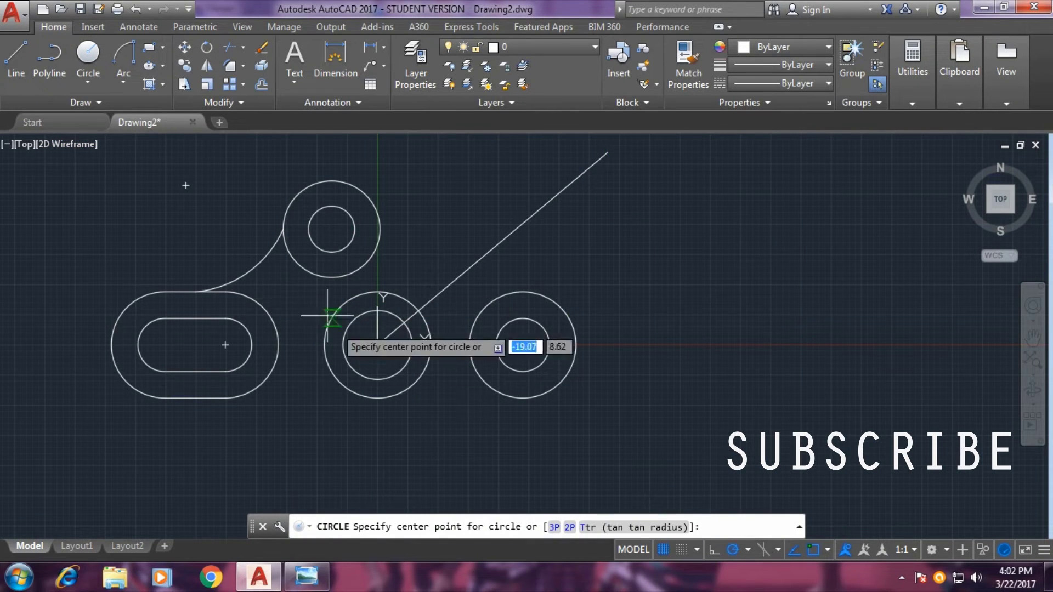
# Step: Draw a radius-60 circle centred on the middle circle's centre
pyautogui.click(88, 81)
pyautogui.click(121, 109)
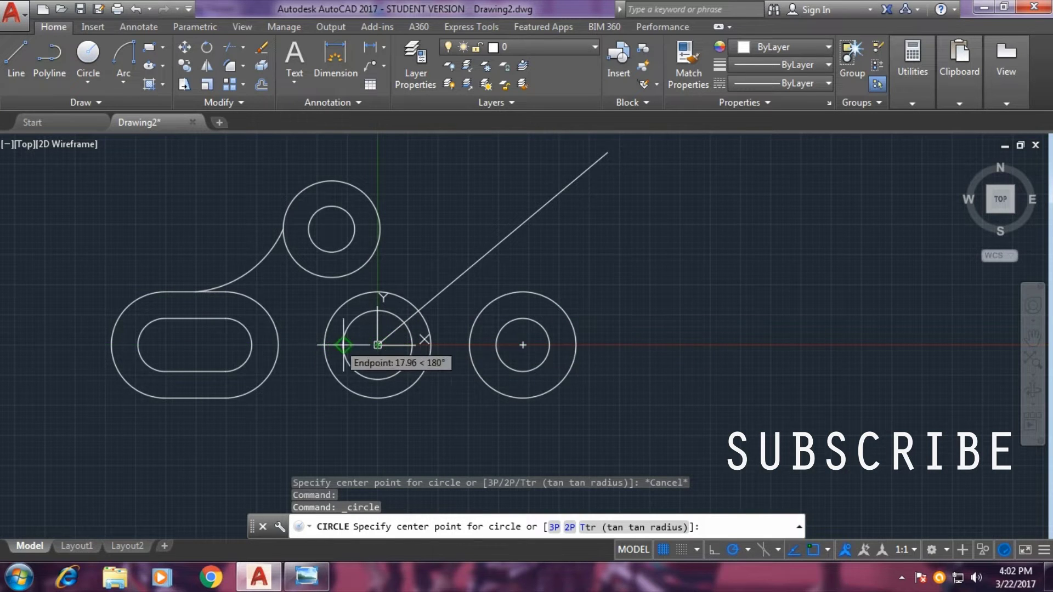
pyautogui.click(376, 345)
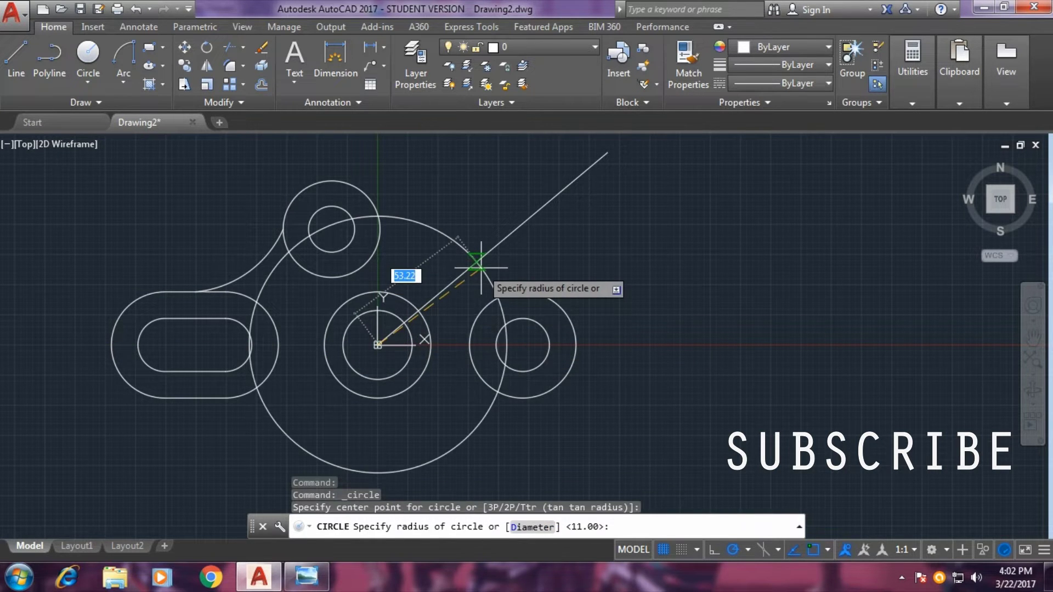
pyautogui.write('60')
pyautogui.press('Return')
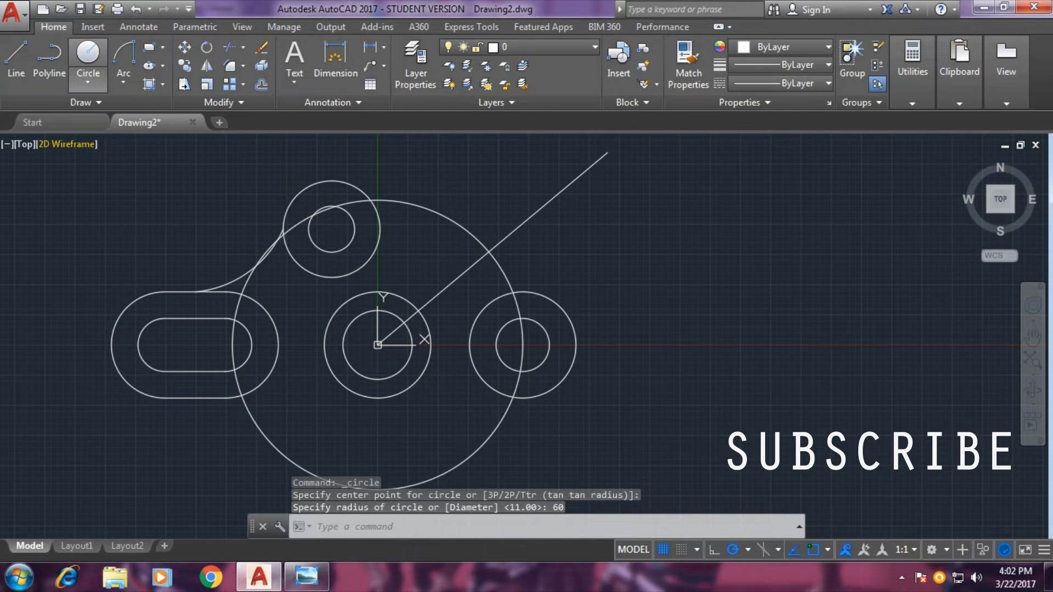
# Step: Draw radius-22 and radius-11 circles centred where the 40° line crosses the large circle
pyautogui.click(88, 54)
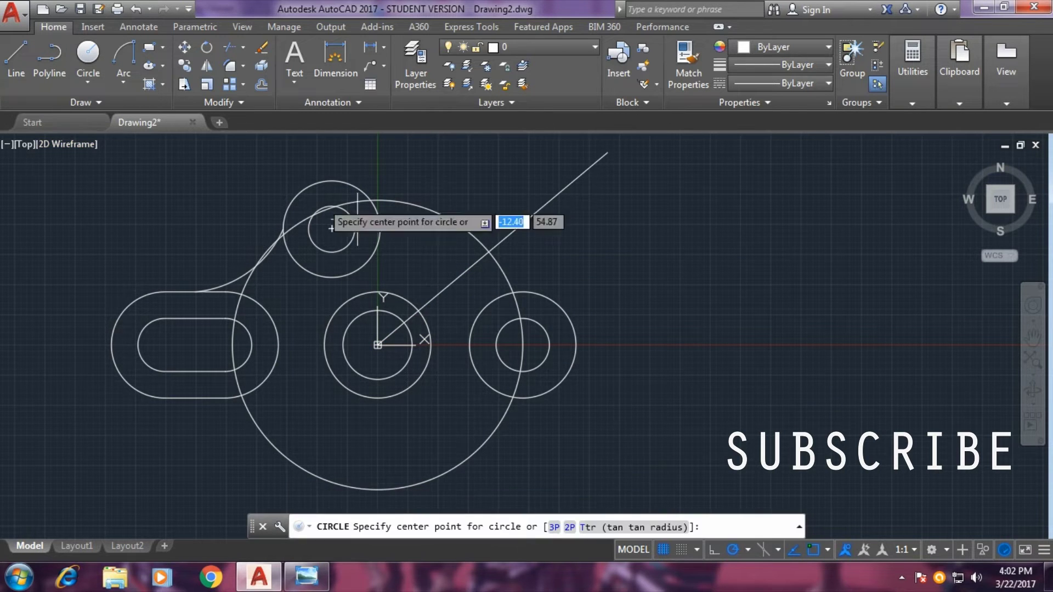
pyautogui.click(489, 251)
pyautogui.write('22')
pyautogui.press('Return')
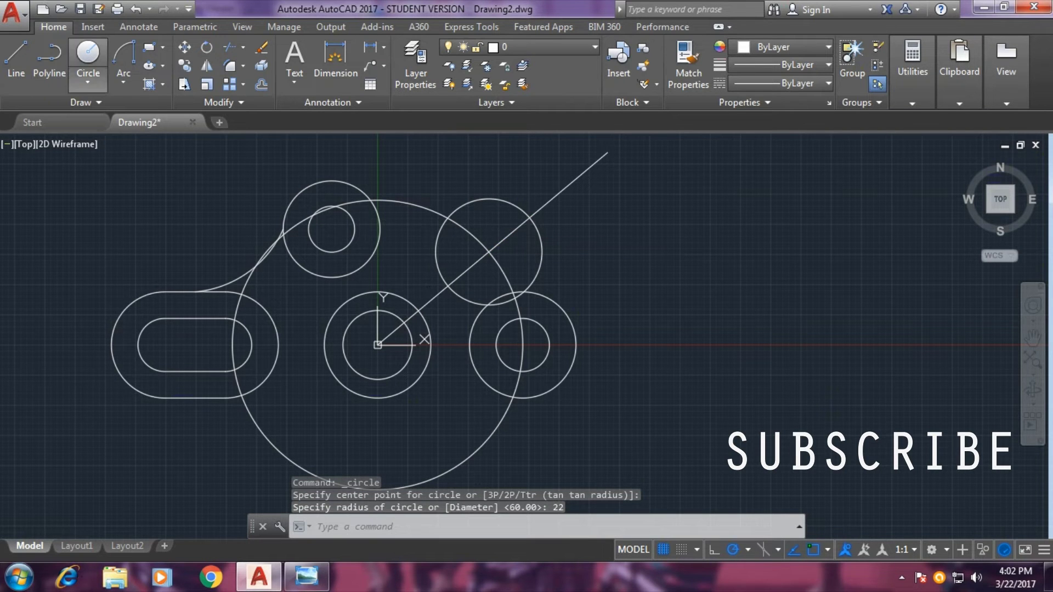
pyautogui.click(88, 55)
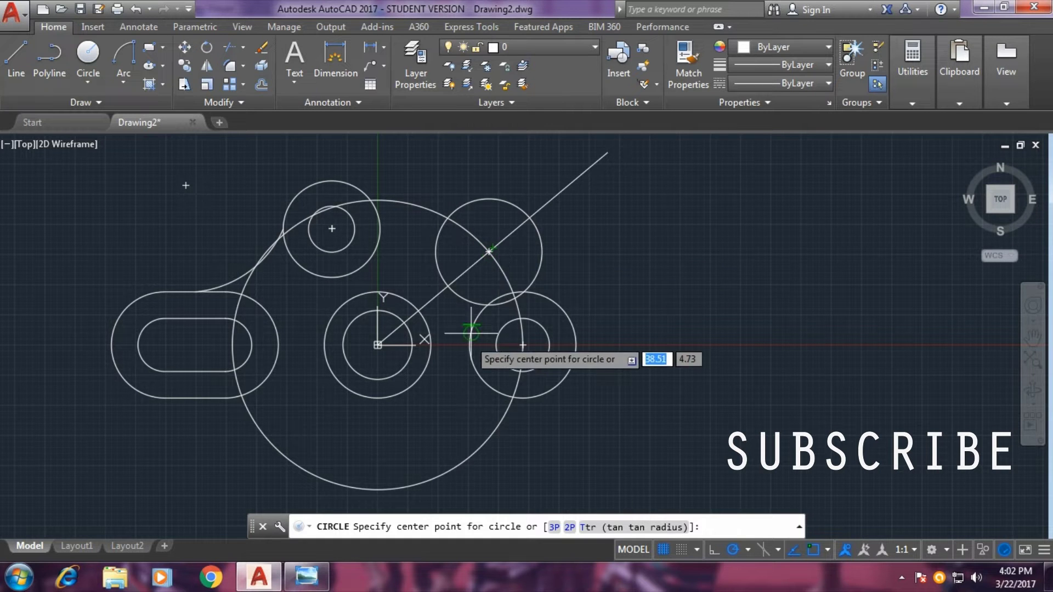
pyautogui.scroll(5, 489, 244)
pyautogui.click(480, 216)
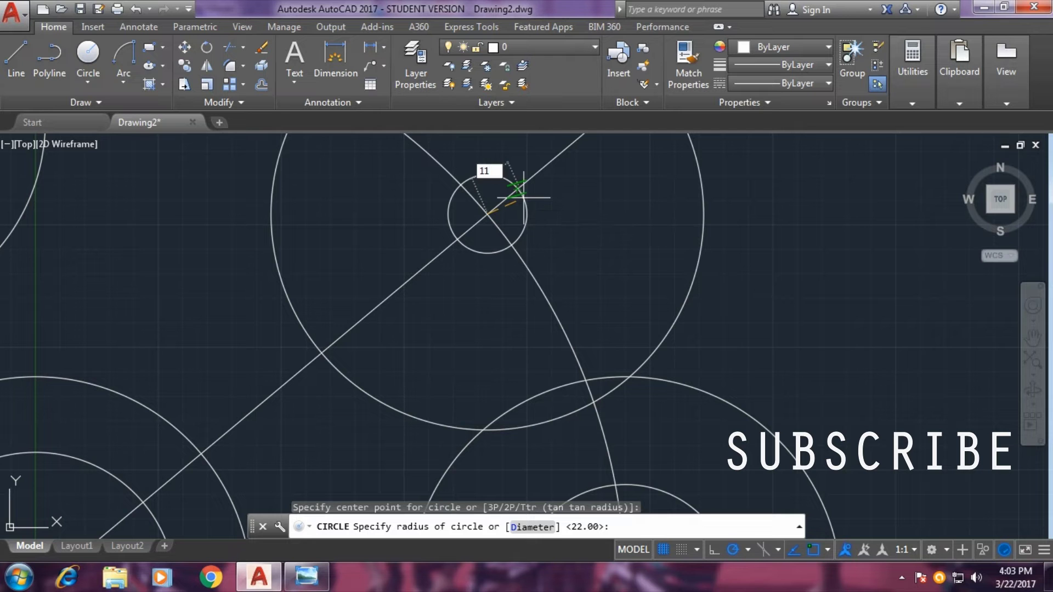
pyautogui.press('Return')
# Step: Zoom and pan to bring the whole drawing back into view
pyautogui.scroll(-3, 752, 277)
pyautogui.scroll(-2, 830, 263)
pyautogui.moveTo(829, 263)
pyautogui.mouseDown(button='middle')
pyautogui.moveTo(698, 259)
pyautogui.moveTo(679, 285)
pyautogui.moveTo(683, 270)
pyautogui.moveTo(724, 260)
pyautogui.moveTo(702, 264)
pyautogui.mouseUp(button='middle')
pyautogui.scroll(-3, 702, 267)
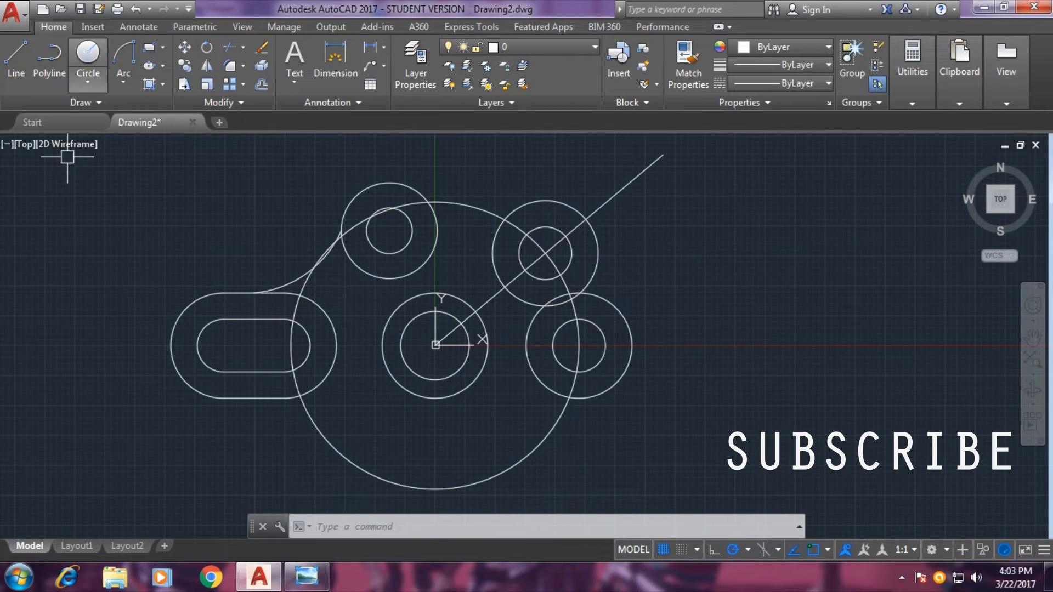
pyautogui.click(123, 82)
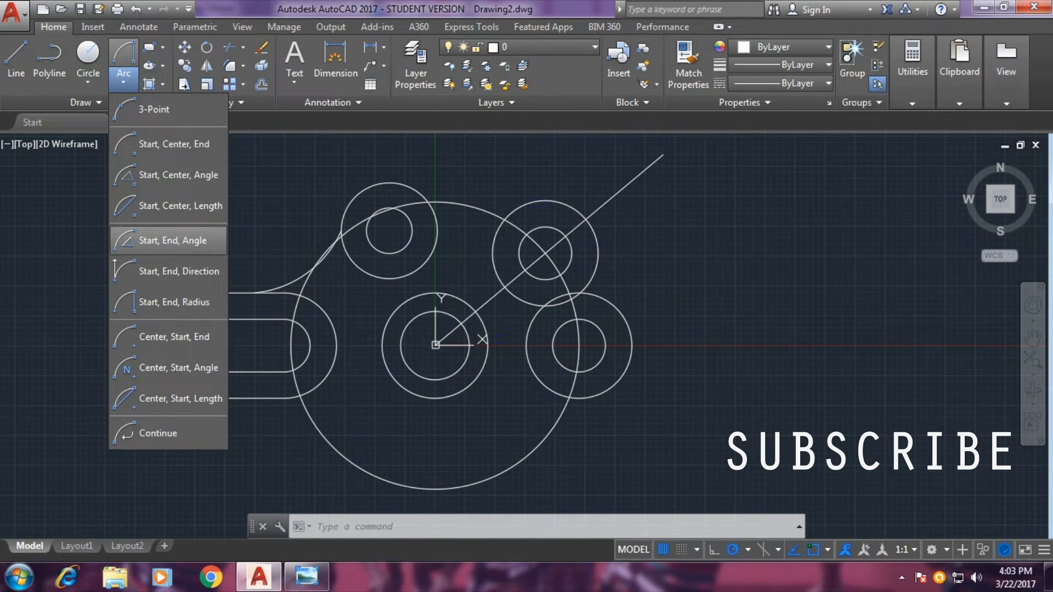
# Step: Draw a 40° start-end-angle arc from the right circle's quadrant to the line/circle intersection
pyautogui.click(165, 240)
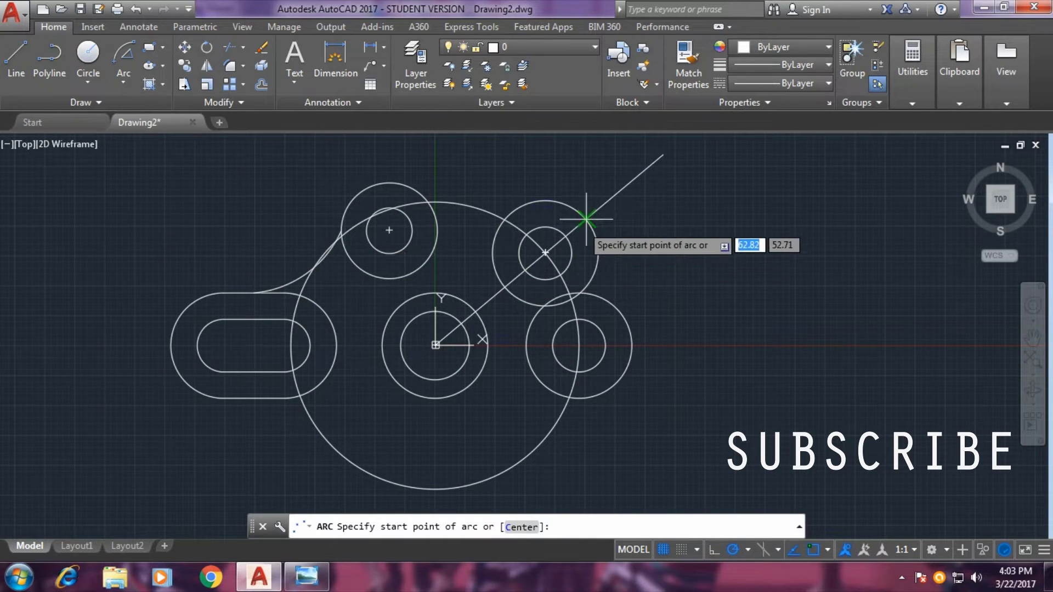
pyautogui.click(632, 345)
pyautogui.click(586, 219)
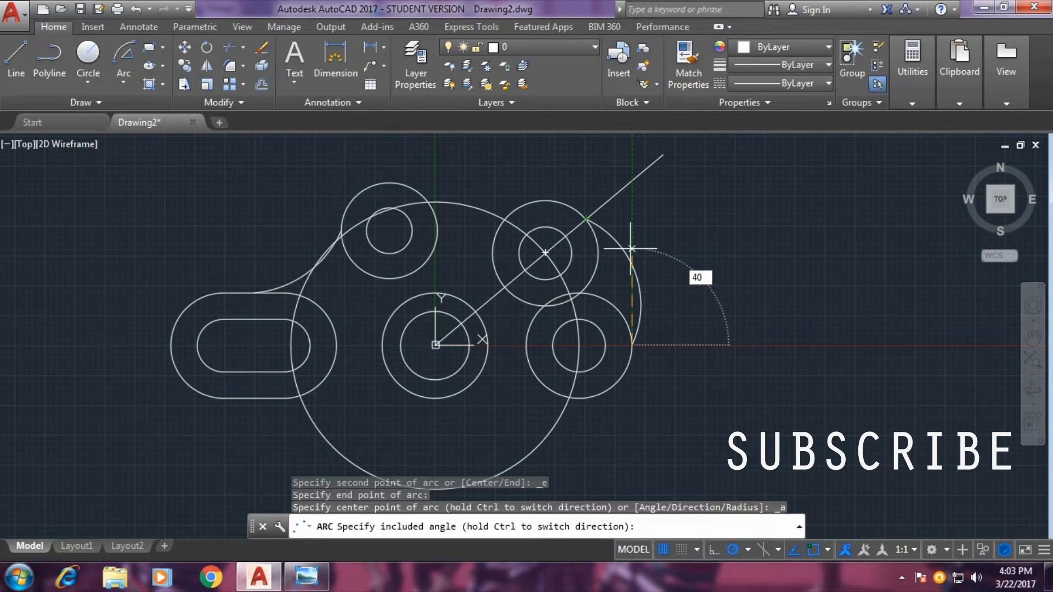
pyautogui.press('Return')
# Step: Draw another arc from the small circle's quadrant, then delete it as wrongly drawn
pyautogui.rightClick(817, 241)
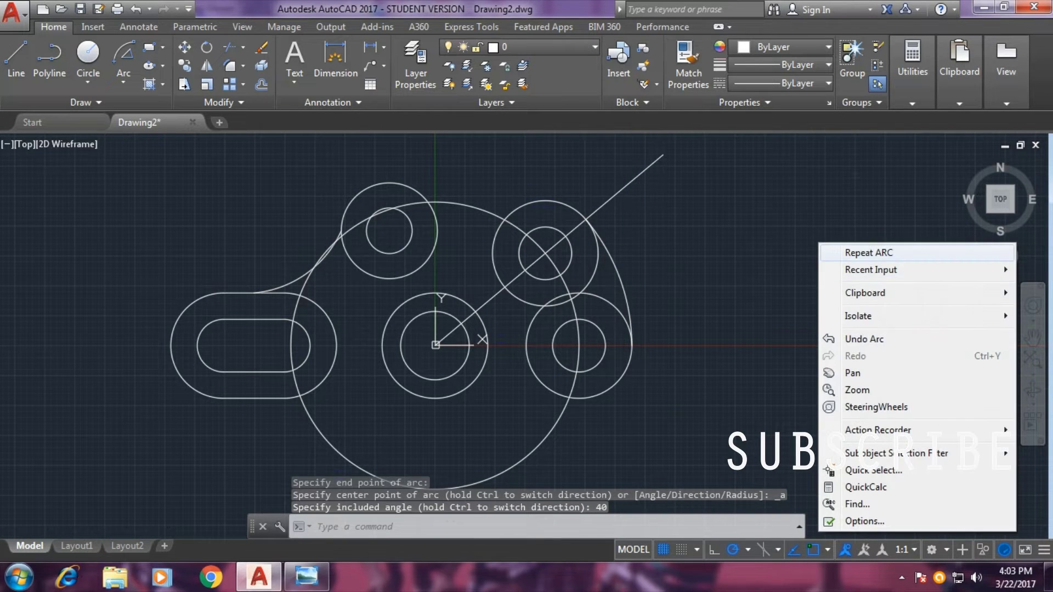
pyautogui.click(869, 252)
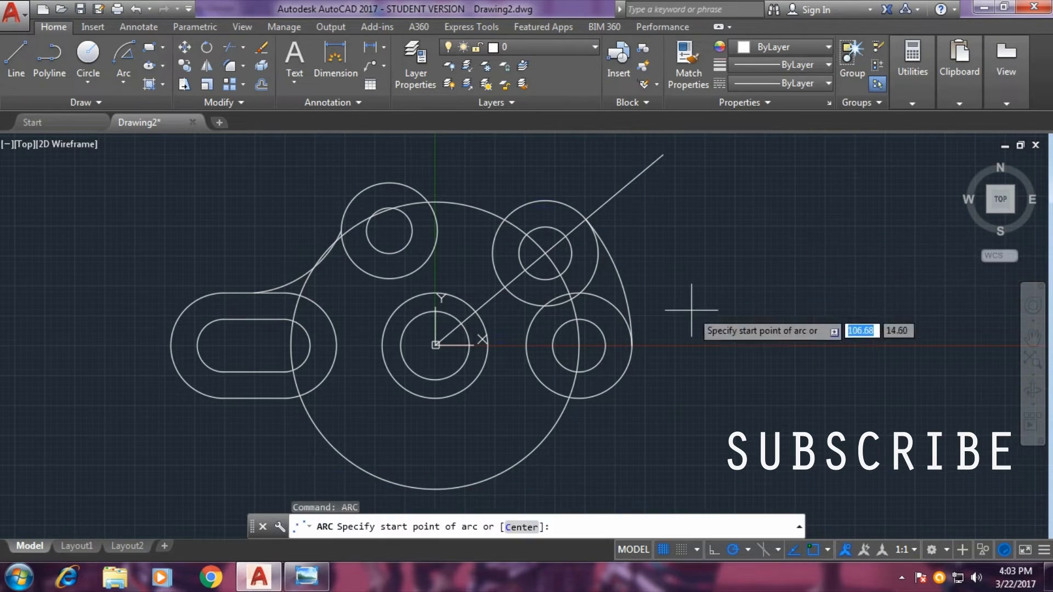
pyautogui.click(605, 345)
pyautogui.click(564, 237)
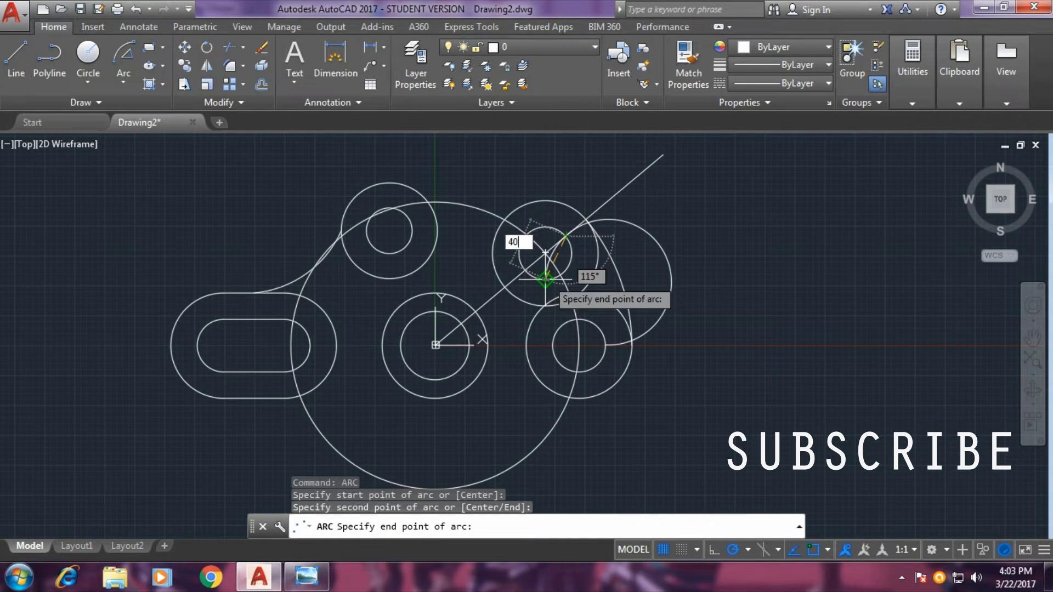
pyautogui.write('0')
pyautogui.press('Return')
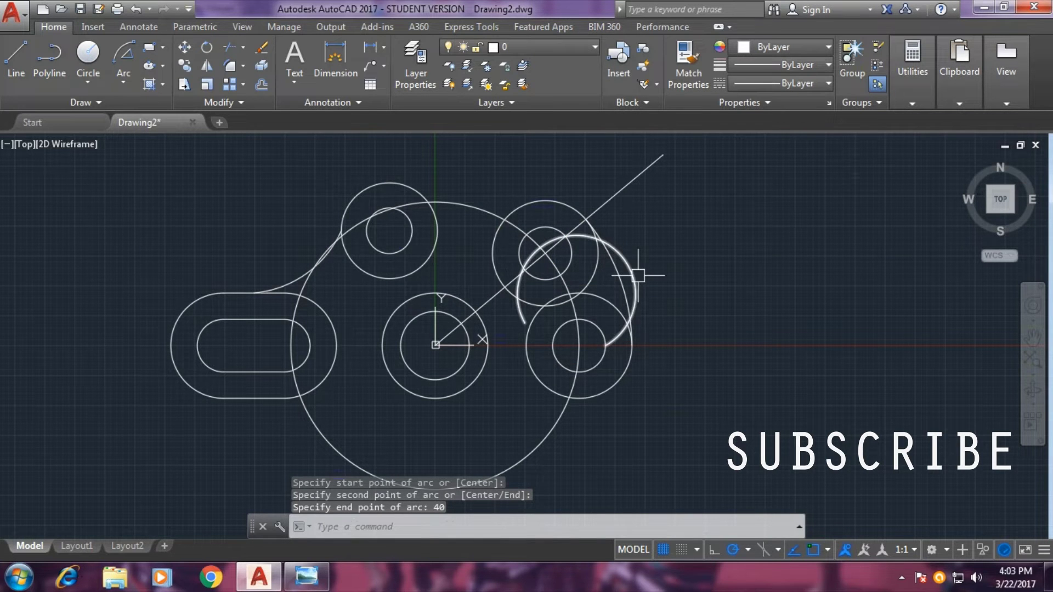
pyautogui.click(637, 274)
pyautogui.press('Delete')
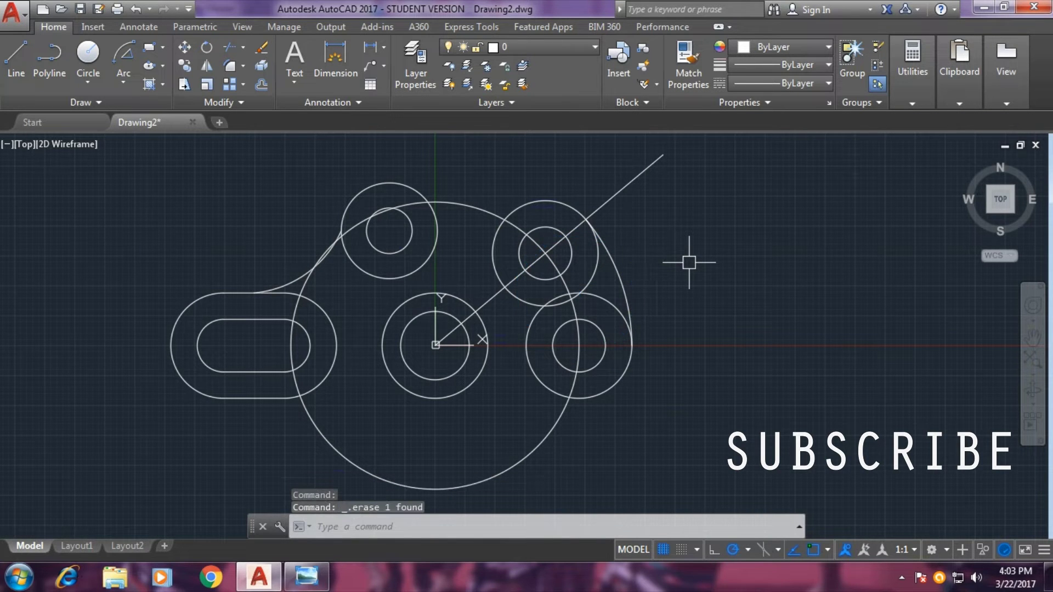
# Step: Abandon an unfinished arc between the right circles and delete the oversized stray arc
pyautogui.rightClick(700, 254)
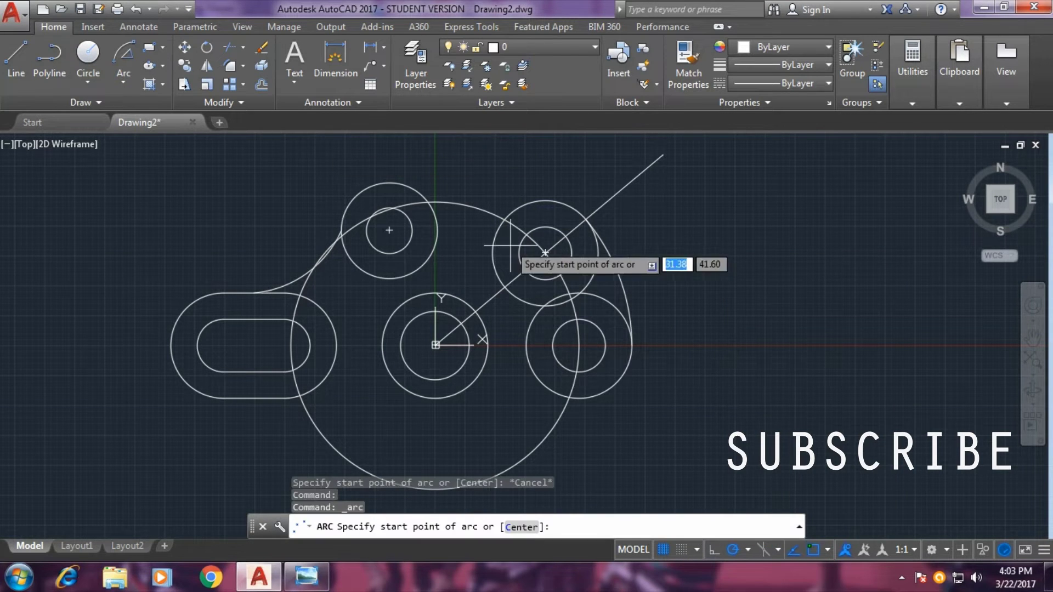
pyautogui.click(564, 234)
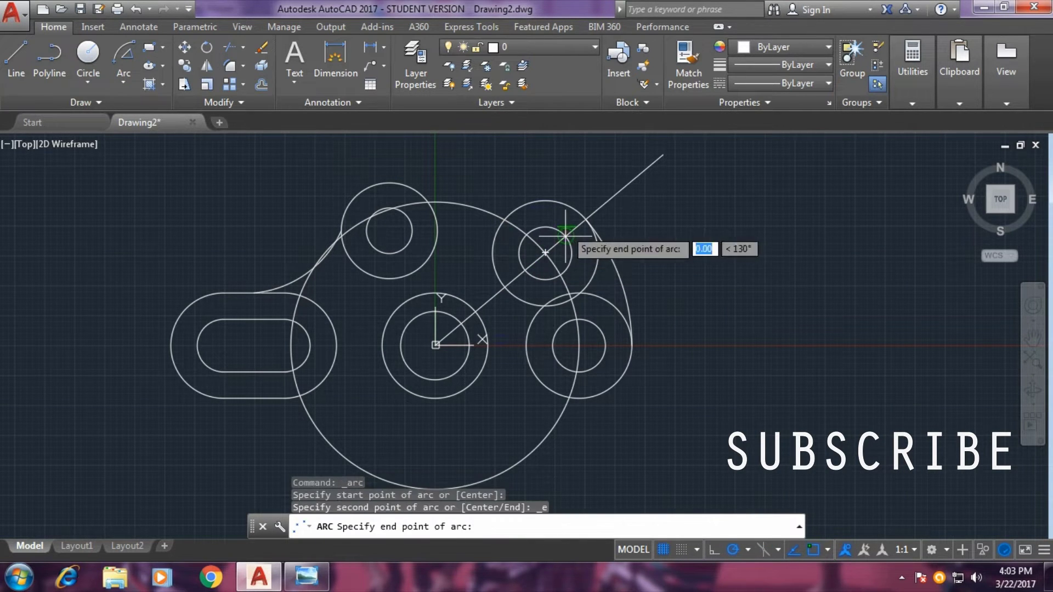
pyautogui.click(606, 344)
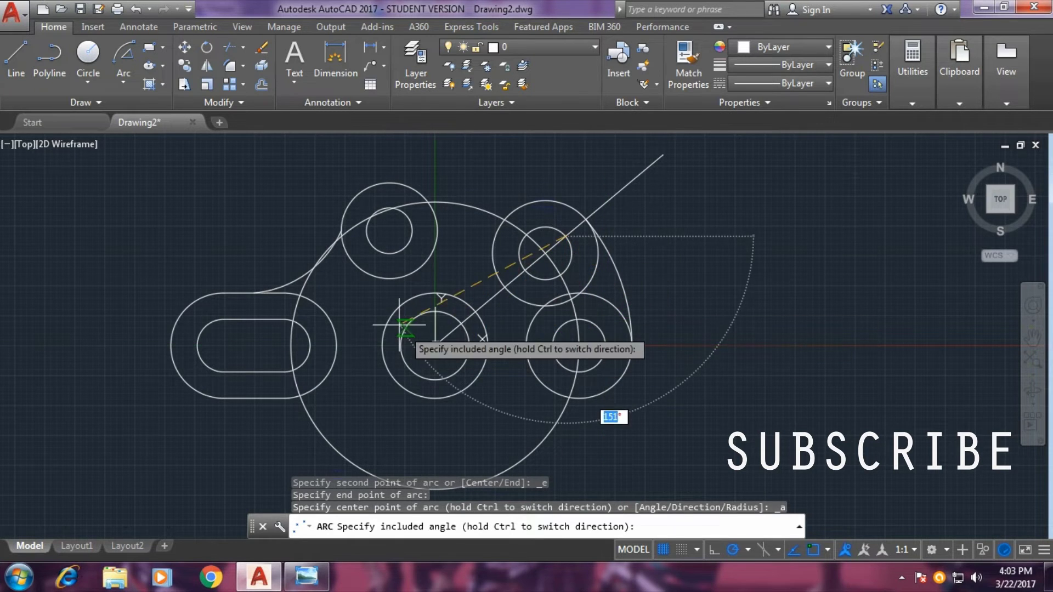
pyautogui.press('Return')
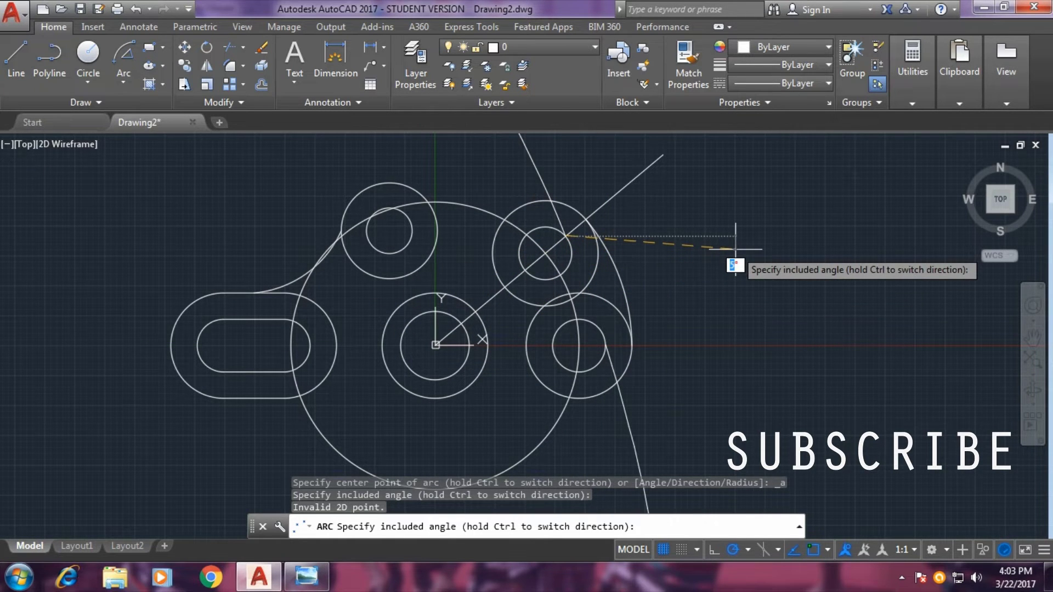
pyautogui.press('Return')
pyautogui.rightClick(736, 251)
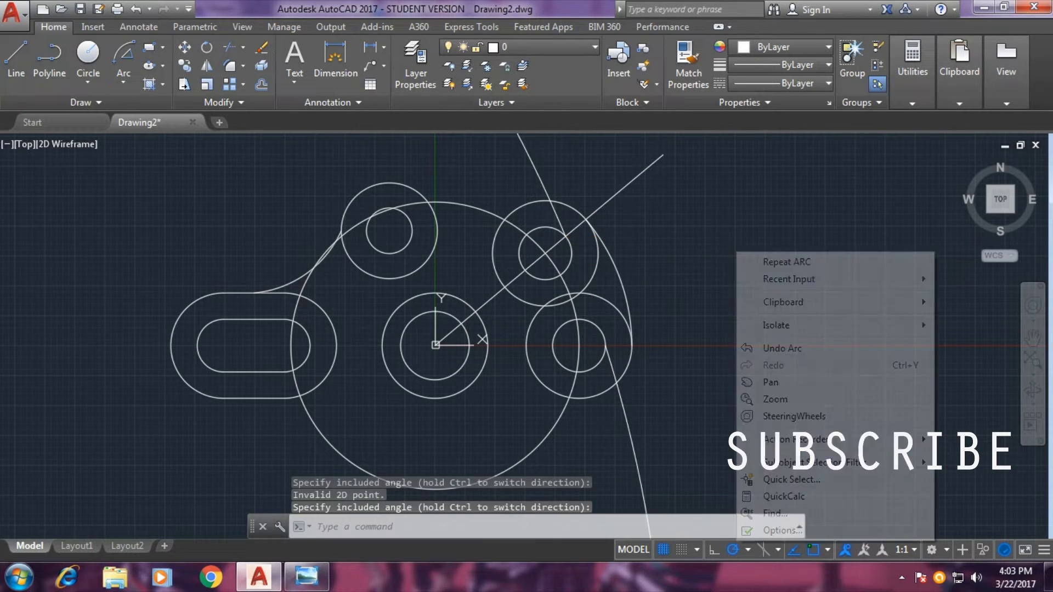
pyautogui.click(531, 175)
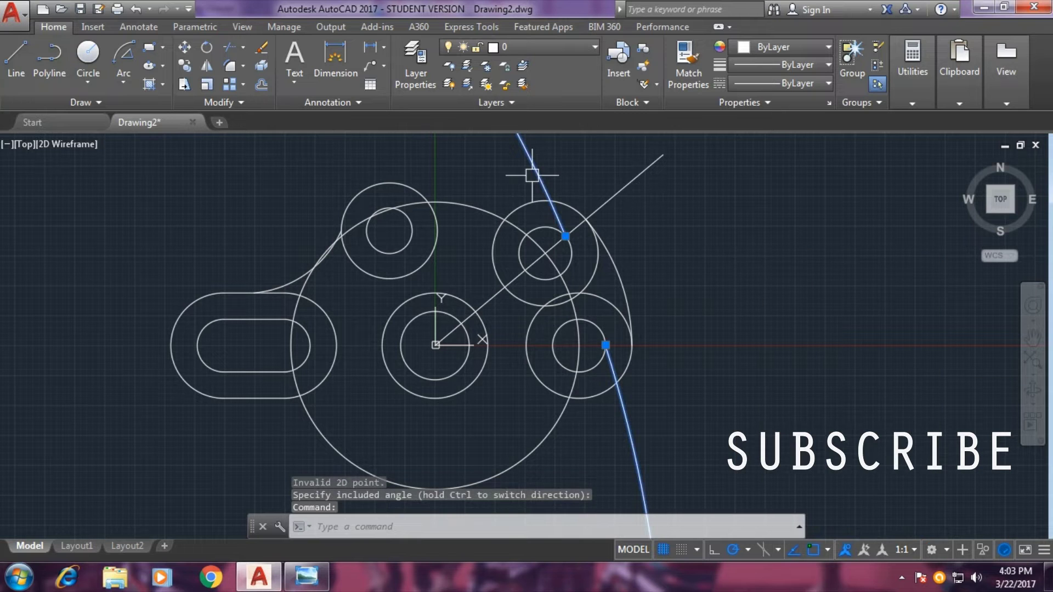
pyautogui.press('Delete')
# Step: Draw a 40° arc from the lower-right inner circle to the line's upper-right intersection
pyautogui.rightClick(738, 237)
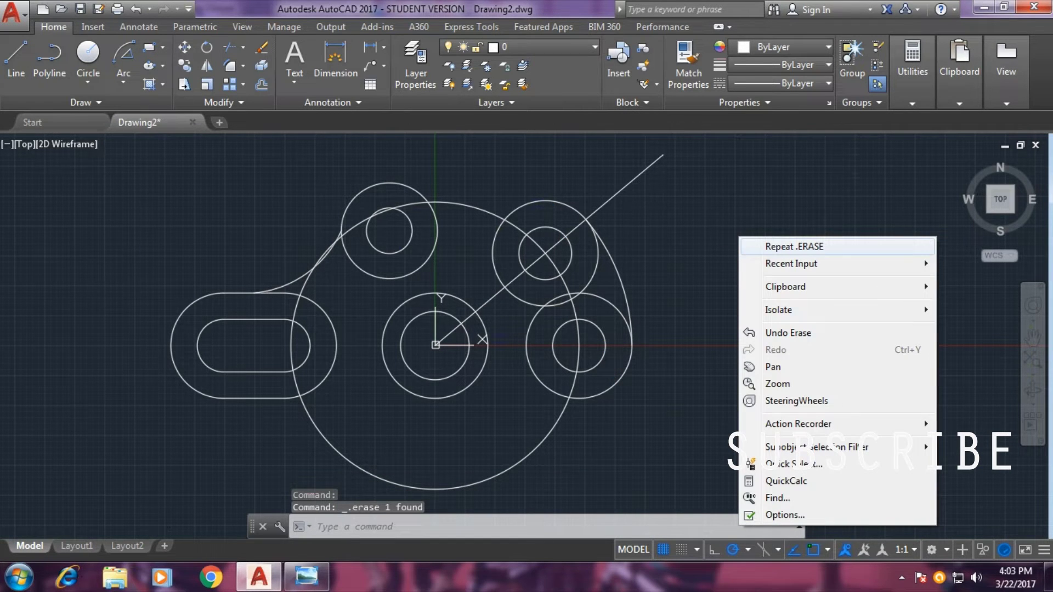
pyautogui.click(968, 256)
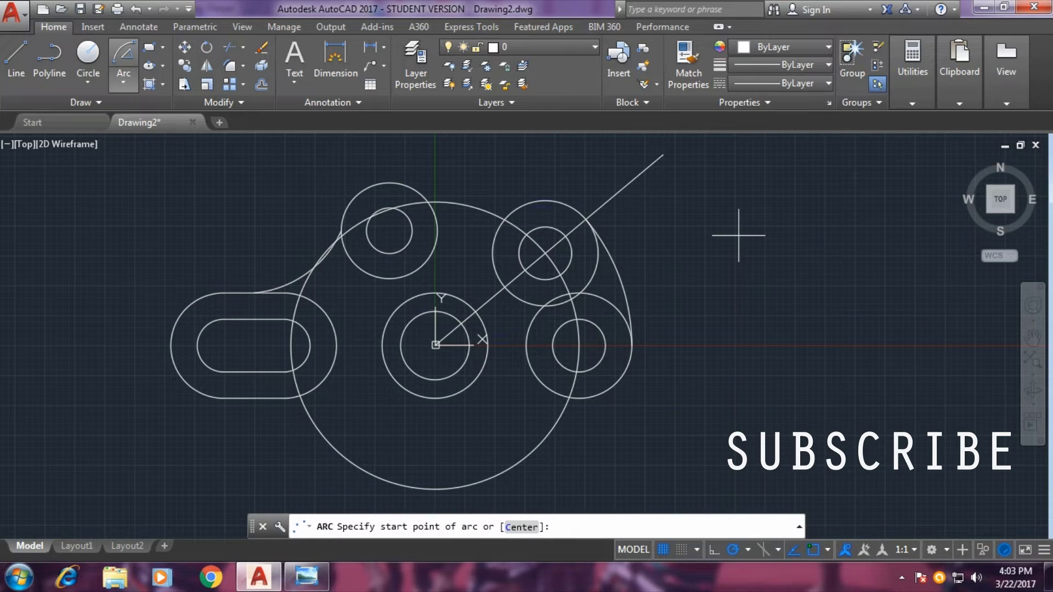
pyautogui.click(605, 345)
pyautogui.click(567, 236)
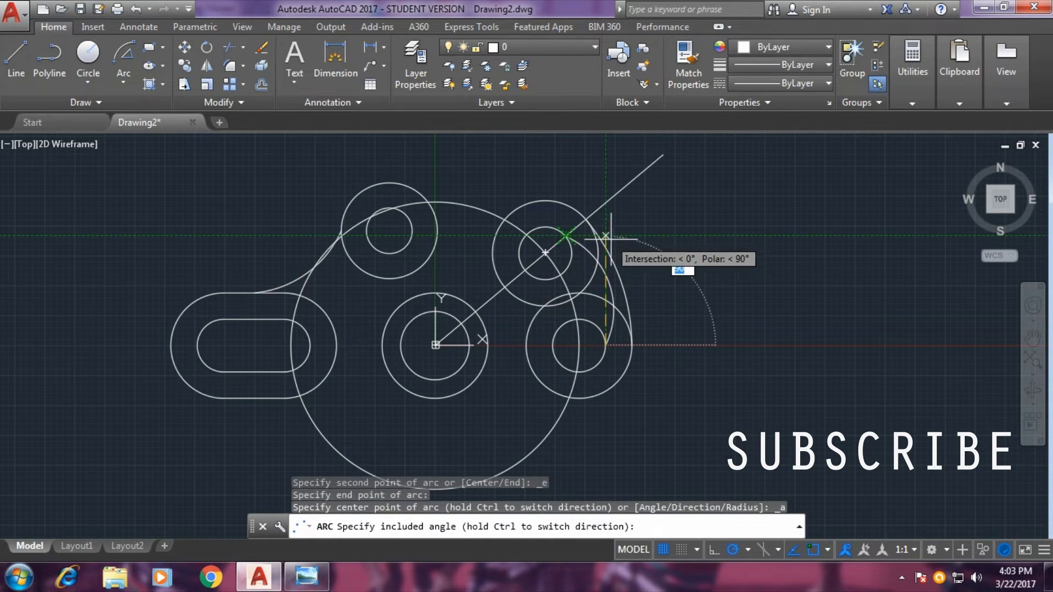
pyautogui.write('40')
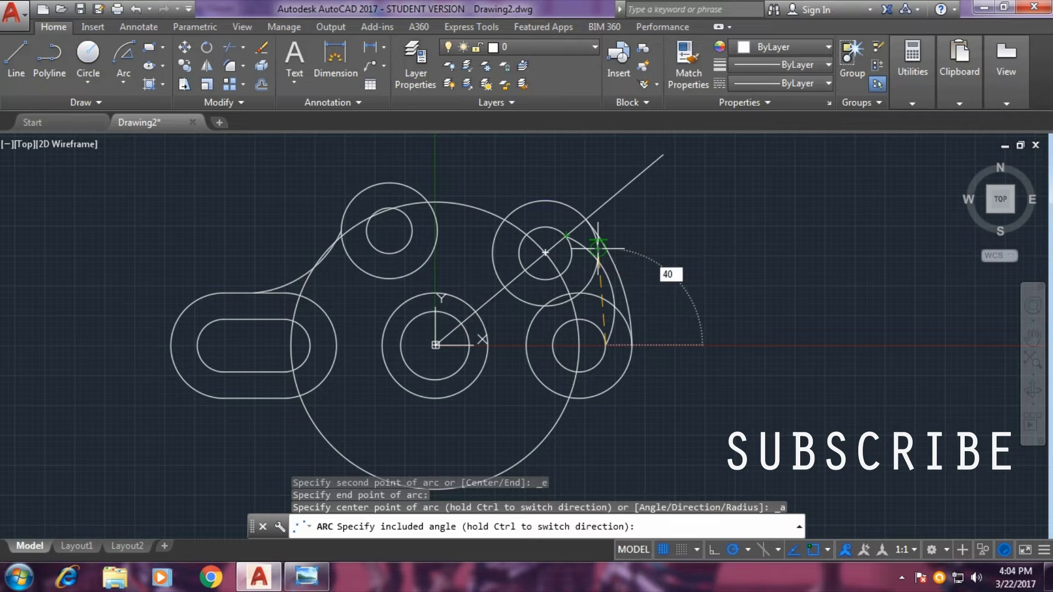
pyautogui.press('Return')
# Step: Draw two more 40° arcs linking the lower-right circle to the upper-right circle
pyautogui.click(124, 55)
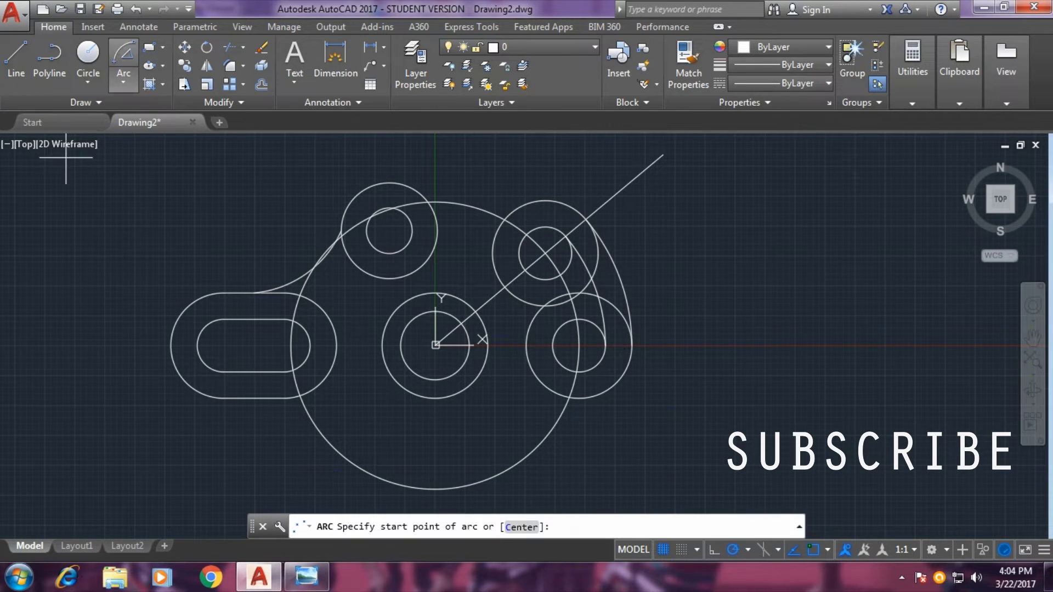
pyautogui.click(552, 345)
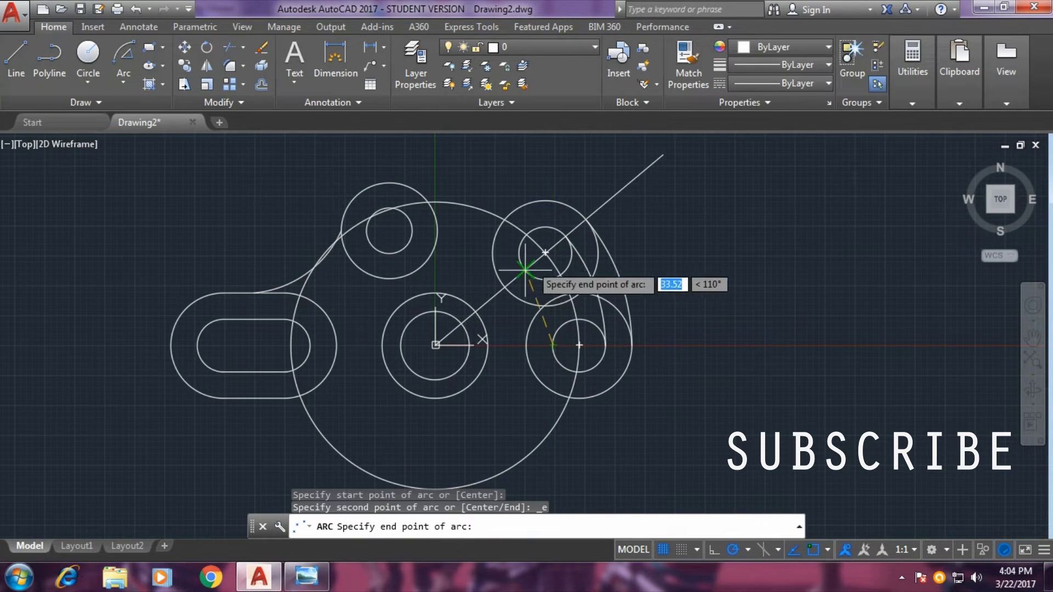
pyautogui.click(525, 270)
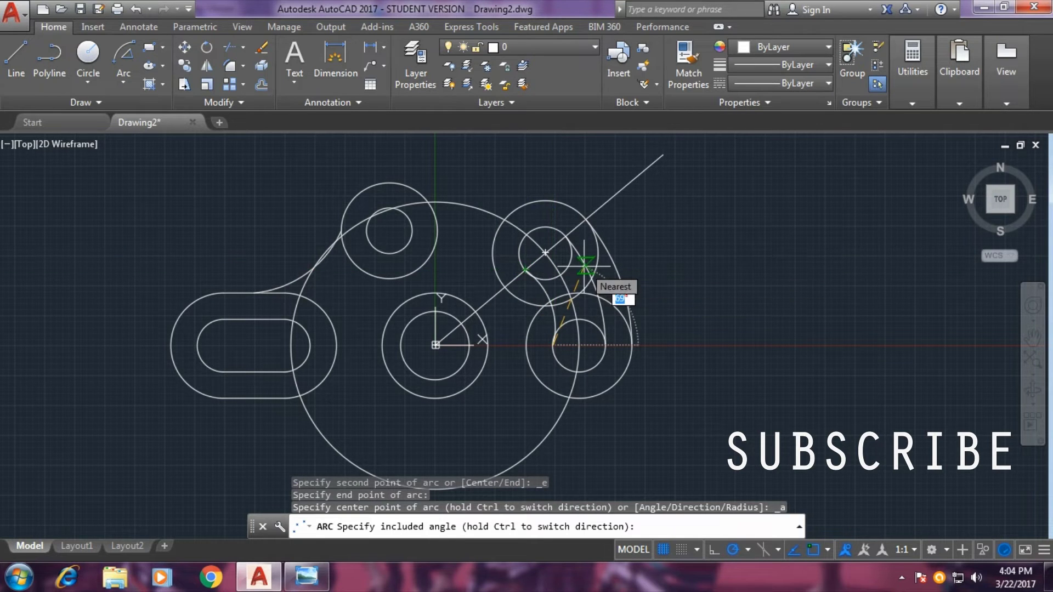
pyautogui.write('40')
pyautogui.press('Return')
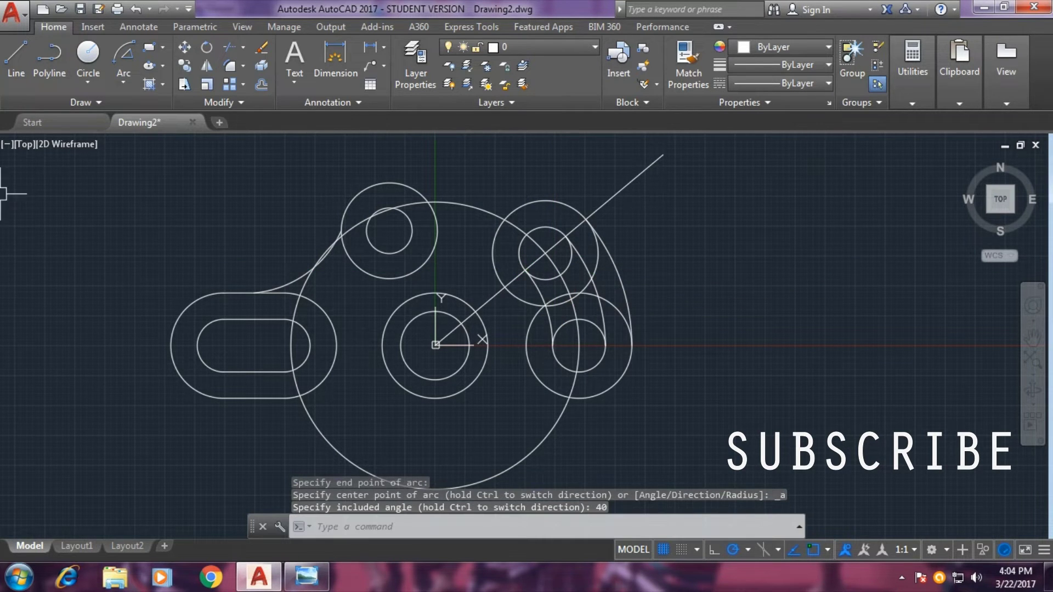
pyautogui.click(123, 54)
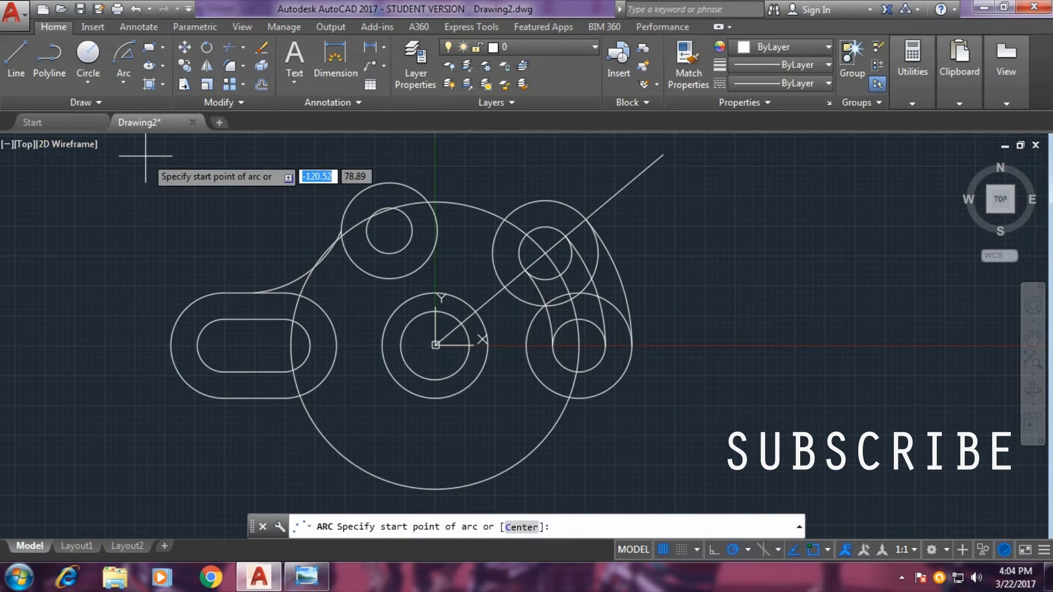
pyautogui.click(525, 345)
pyautogui.click(504, 286)
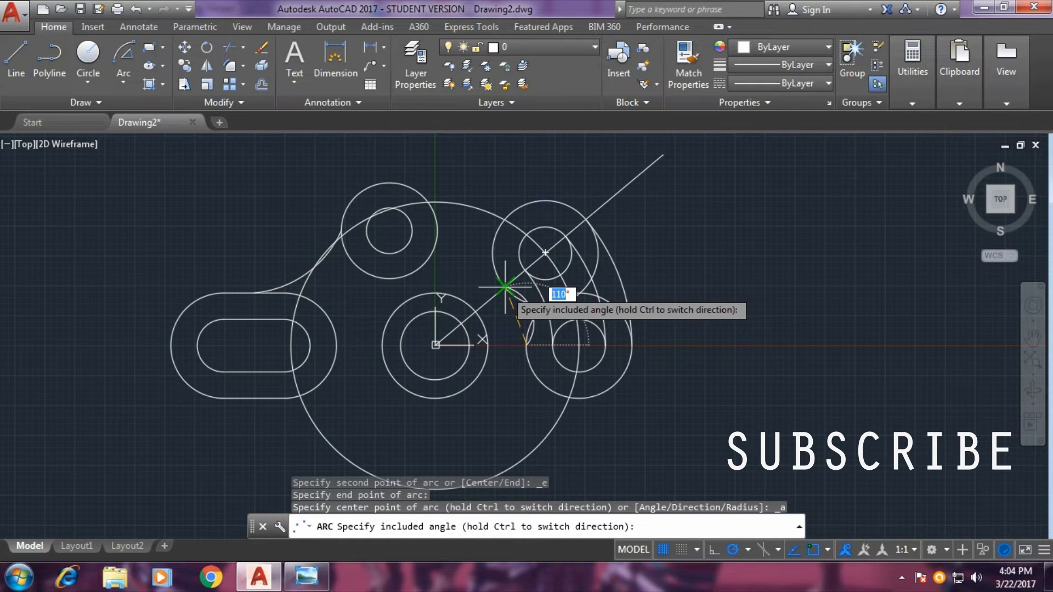
pyautogui.press('Return')
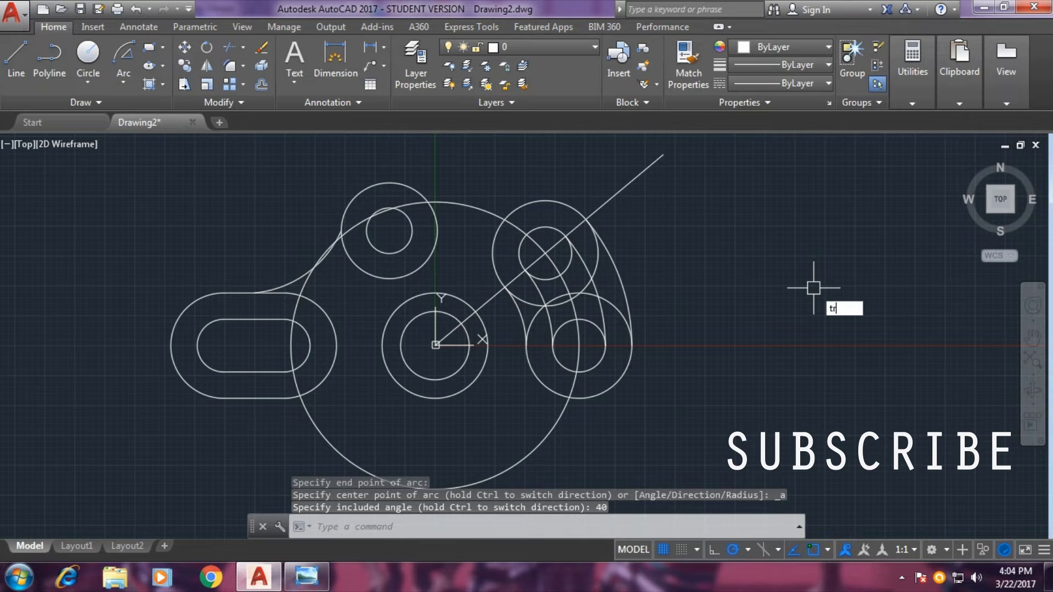
# Step: Trim away the excess arc pieces inside the right-hand shape
pyautogui.press('Return')
pyautogui.press('Return')
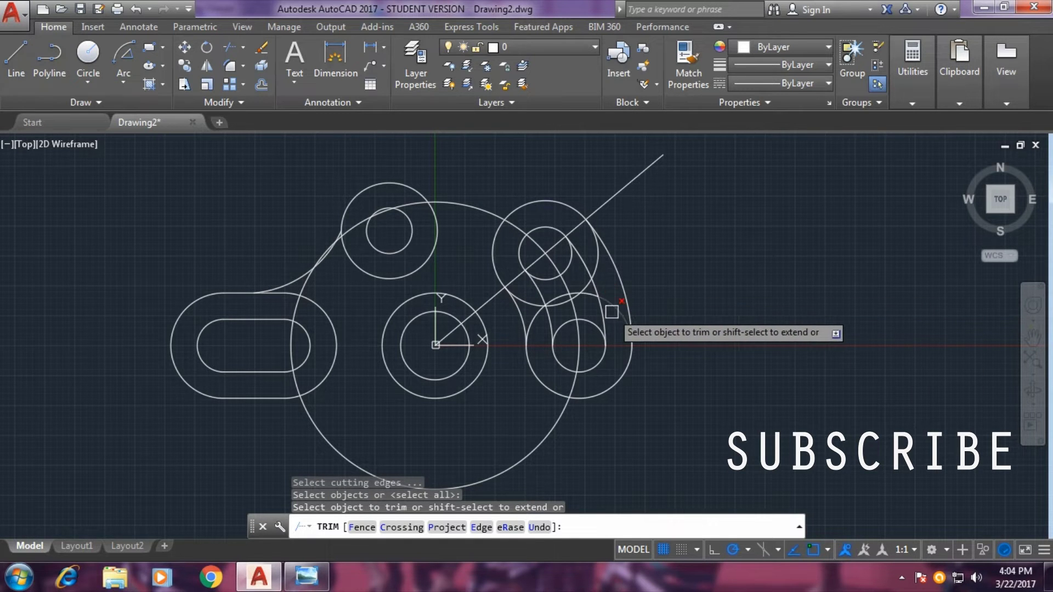
pyautogui.click(609, 312)
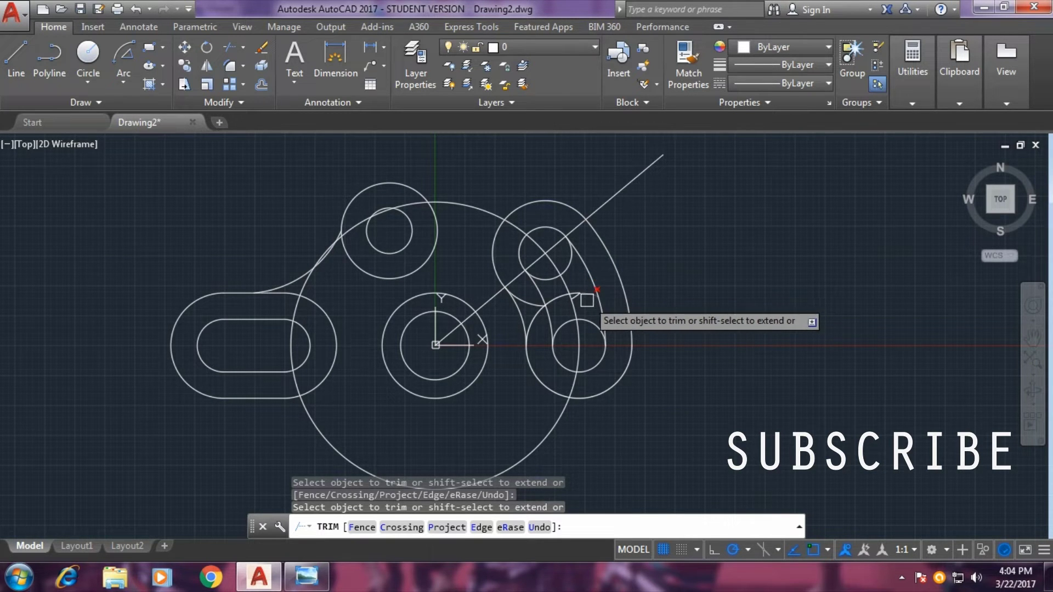
pyautogui.scroll(4, 576, 302)
pyautogui.click(479, 308)
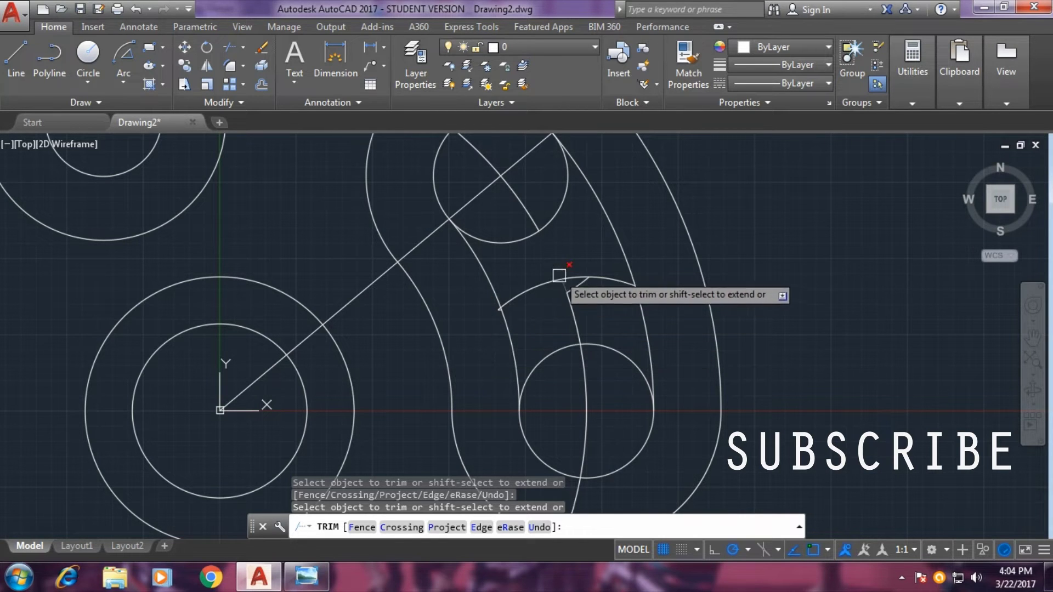
pyautogui.click(568, 308)
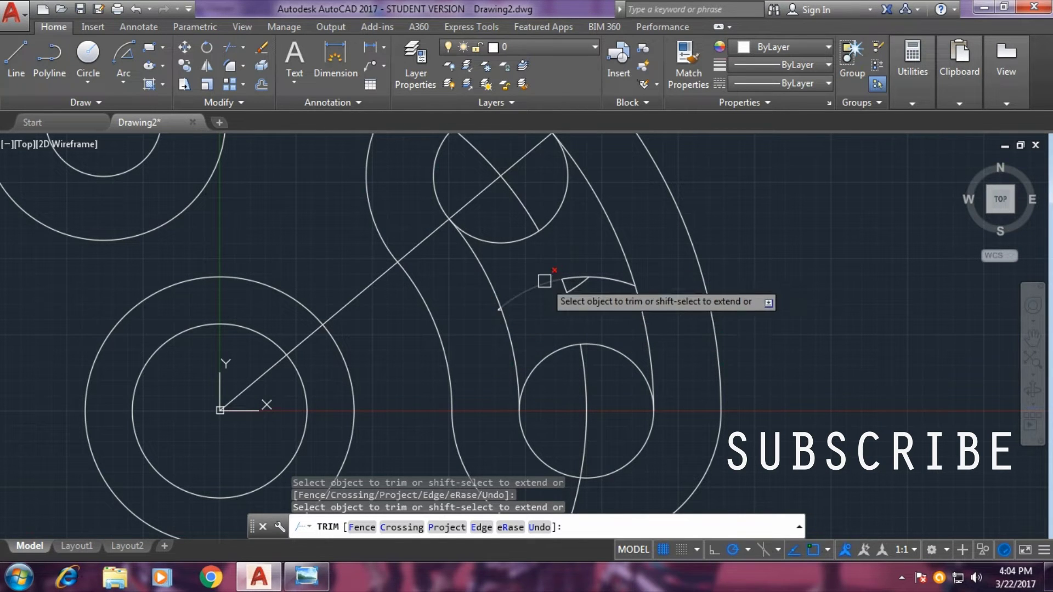
pyautogui.click(529, 291)
pyautogui.scroll(4, 529, 291)
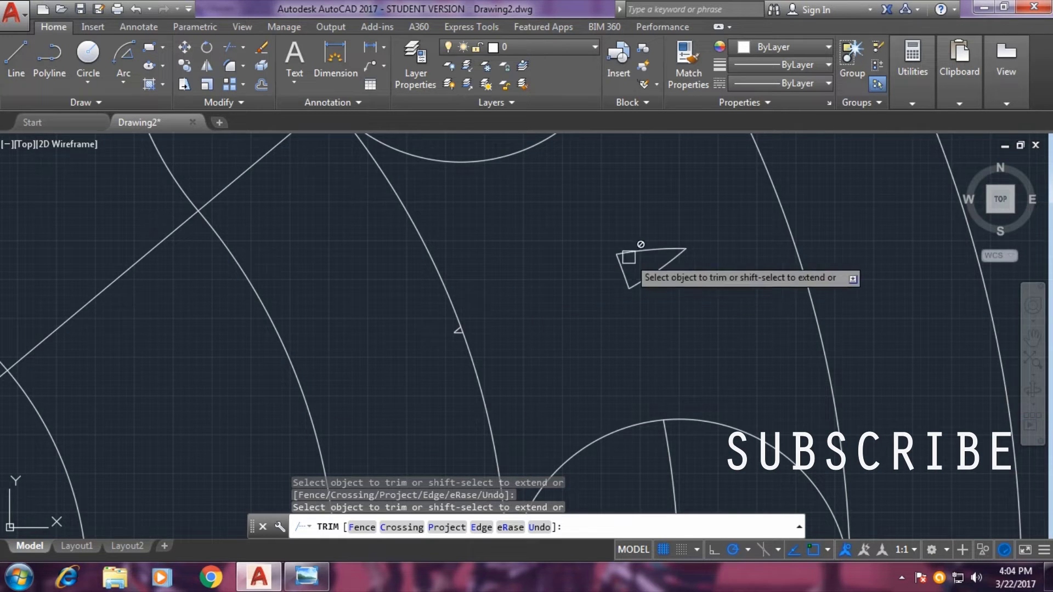
pyautogui.rightClick(540, 289)
pyautogui.click(564, 299)
pyautogui.scroll(5, 493, 299)
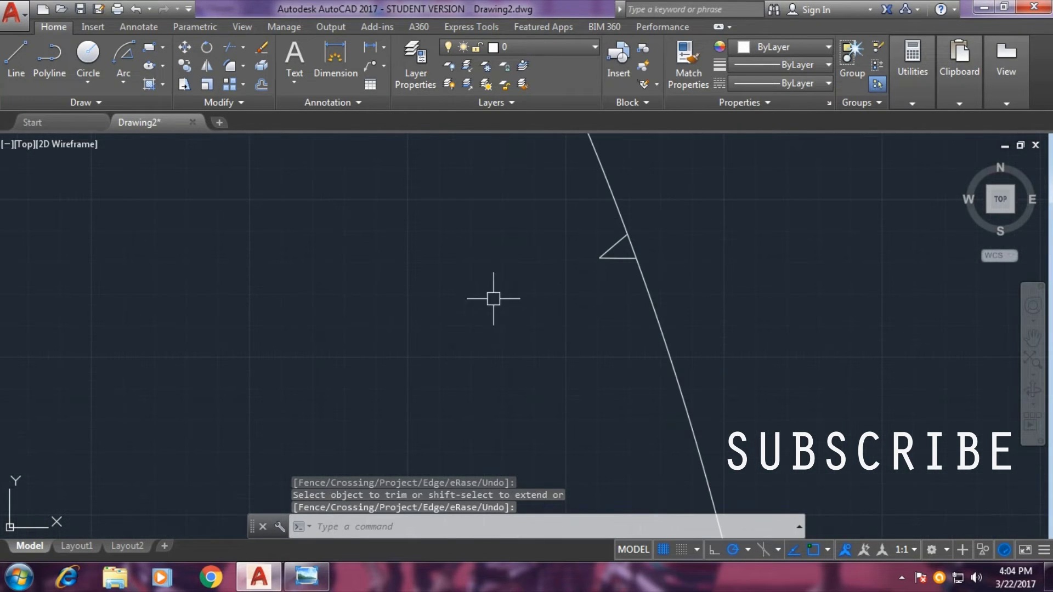
pyautogui.press('Escape')
# Step: Delete the leftover small fragments, the slanted fragment line, and the large stray arc
pyautogui.click(615, 254)
pyautogui.scroll(-3, 710, 265)
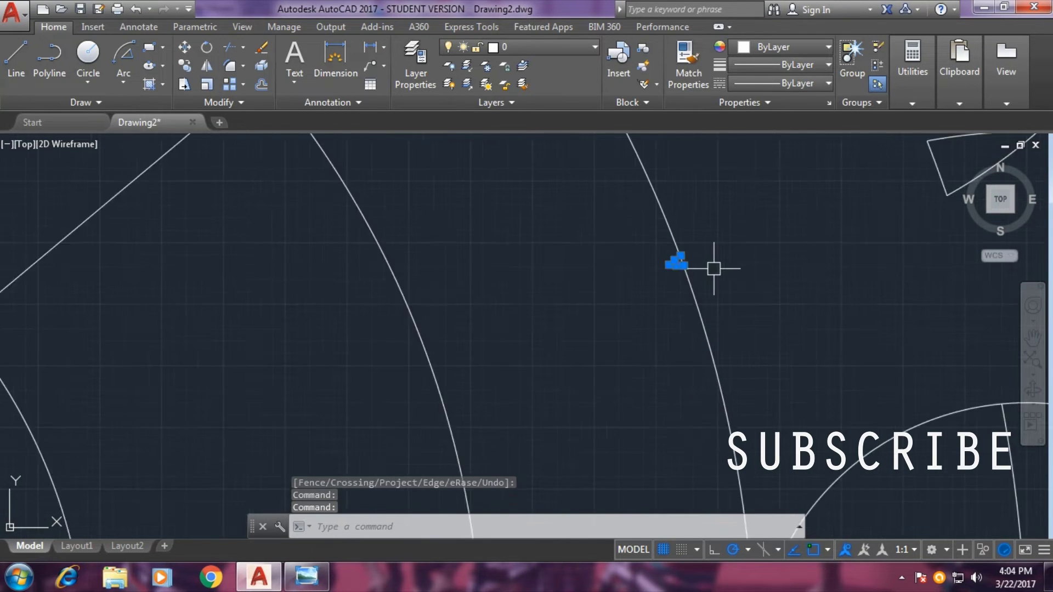
pyautogui.click(889, 206)
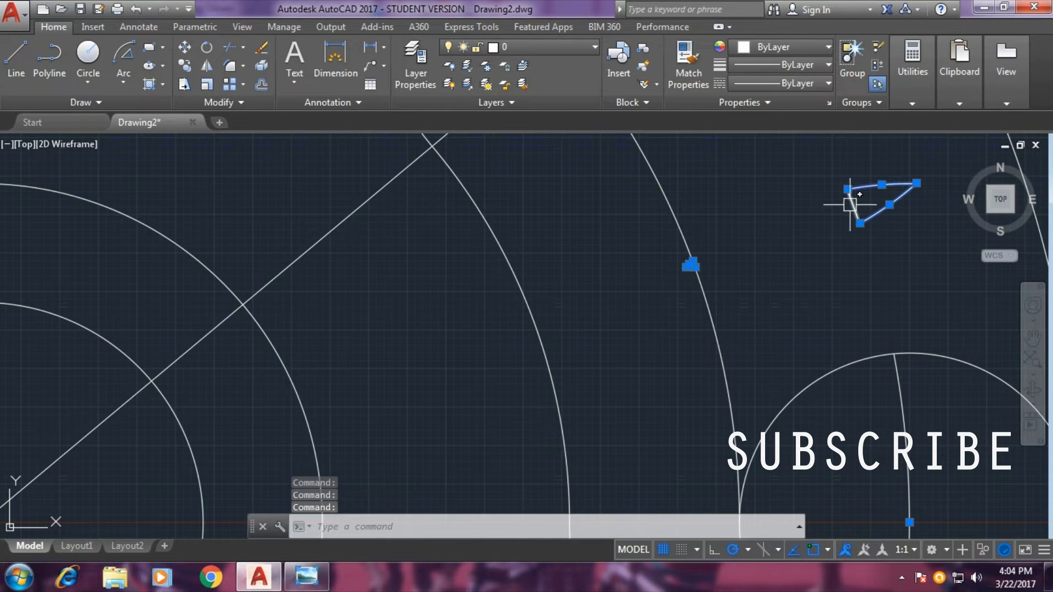
pyautogui.press('Delete')
pyautogui.scroll(-3, 782, 276)
pyautogui.moveTo(798, 259)
pyautogui.mouseDown(button='middle')
pyautogui.moveTo(549, 357)
pyautogui.moveTo(694, 329)
pyautogui.mouseUp(button='middle')
pyautogui.scroll(-2, 549, 356)
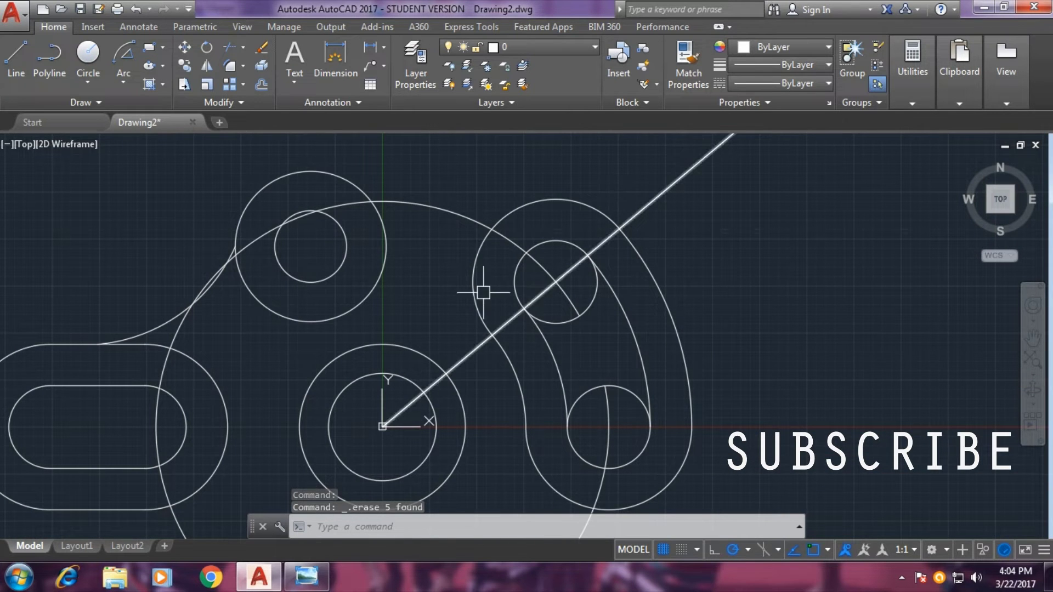
pyautogui.click(432, 203)
pyautogui.press('Delete')
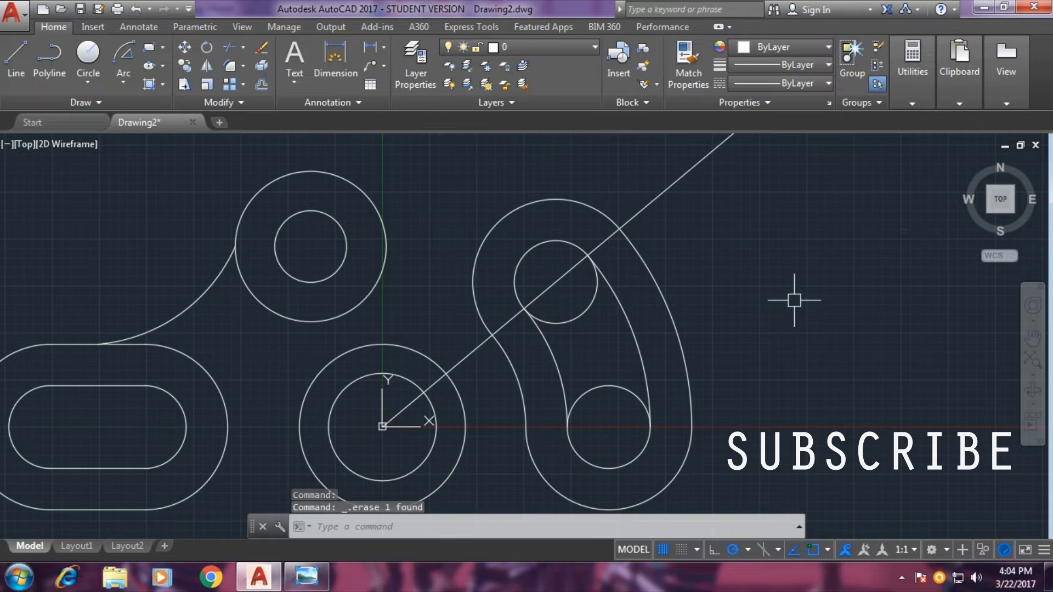
pyautogui.scroll(-2, 794, 300)
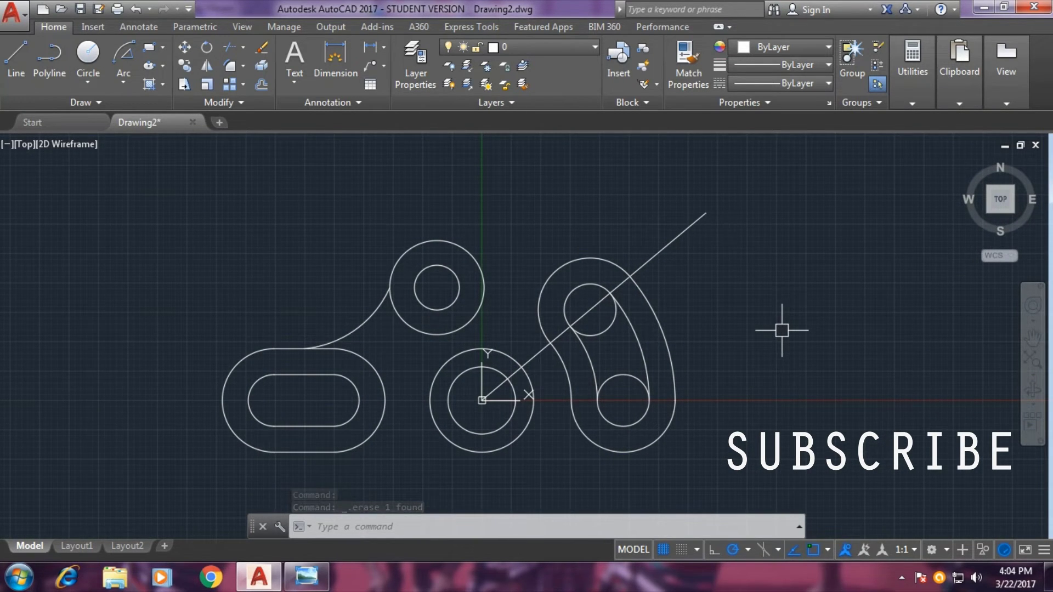
# Step: Trim the overlapping right circles with TR into a clean inner slot outline
pyautogui.write('tr')
pyautogui.press('Return')
pyautogui.press('Return')
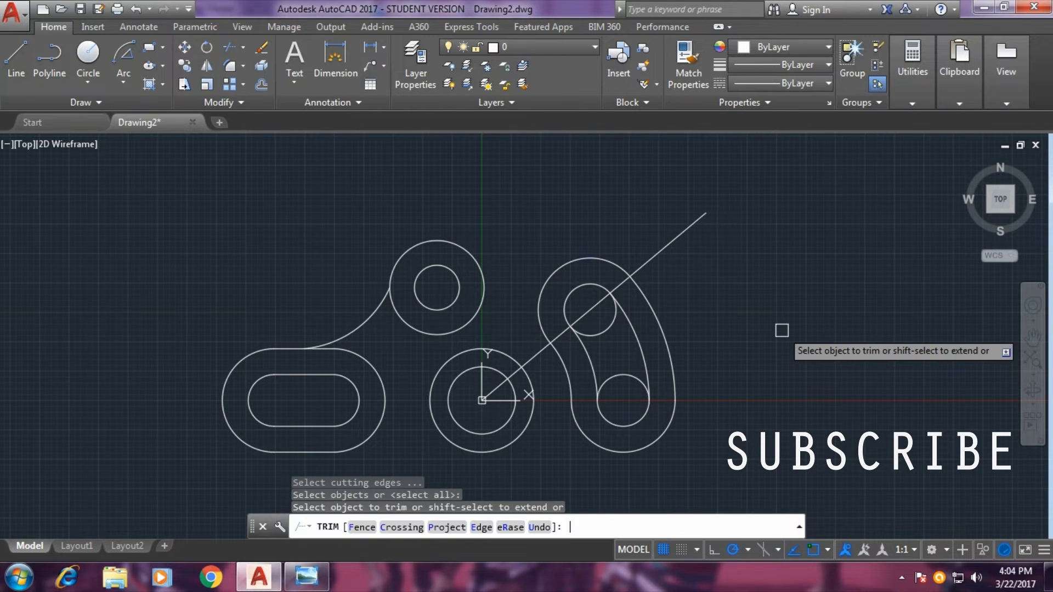
pyautogui.click(599, 333)
pyautogui.click(622, 375)
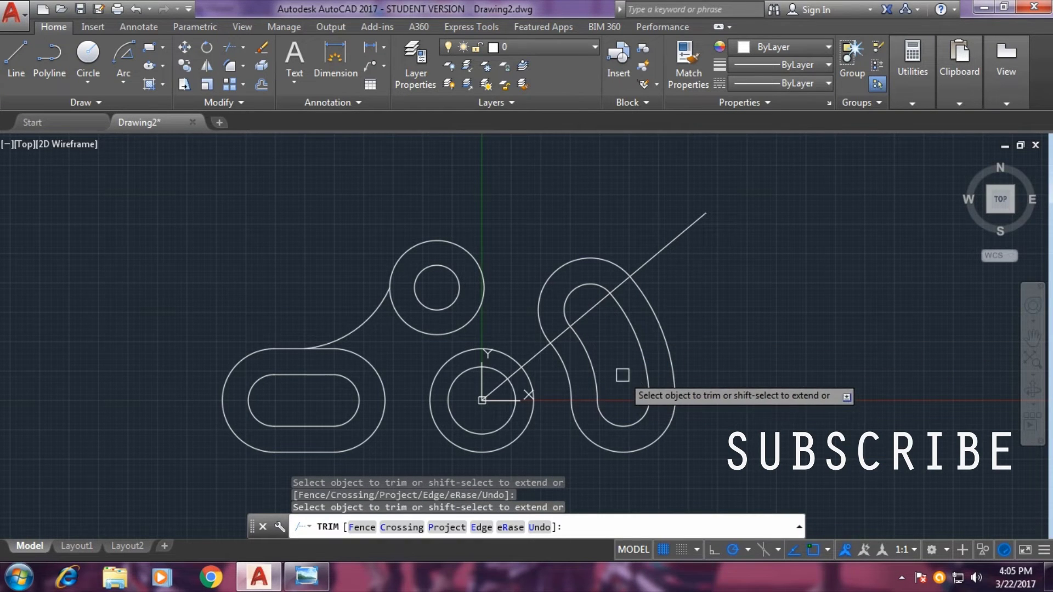
pyautogui.rightClick(862, 216)
pyautogui.click(899, 224)
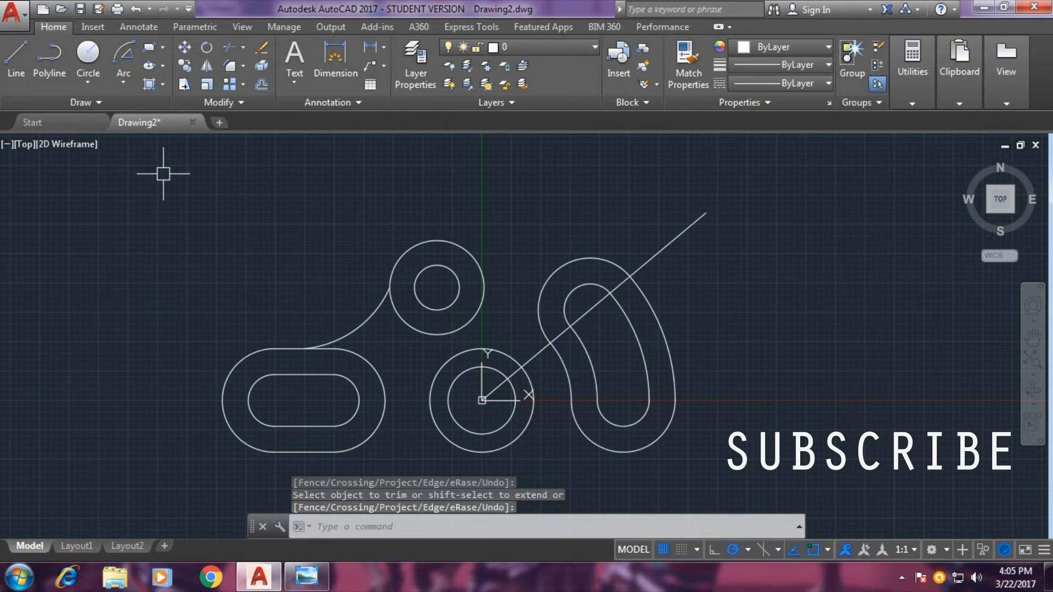
pyautogui.click(88, 82)
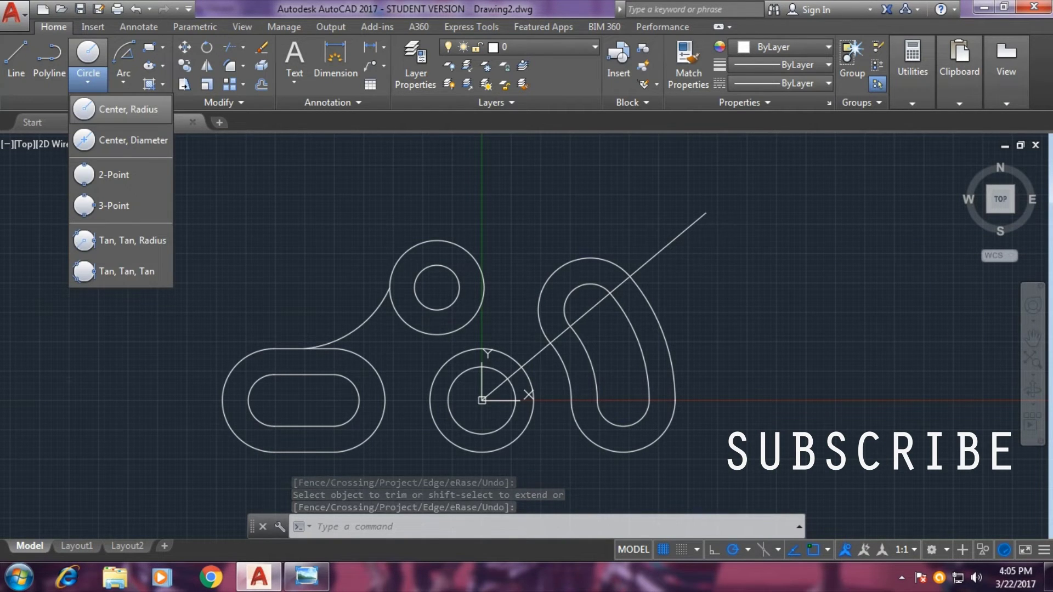
# Step: Draw a radius-35 circle centred on the central concentric circles
pyautogui.click(482, 400)
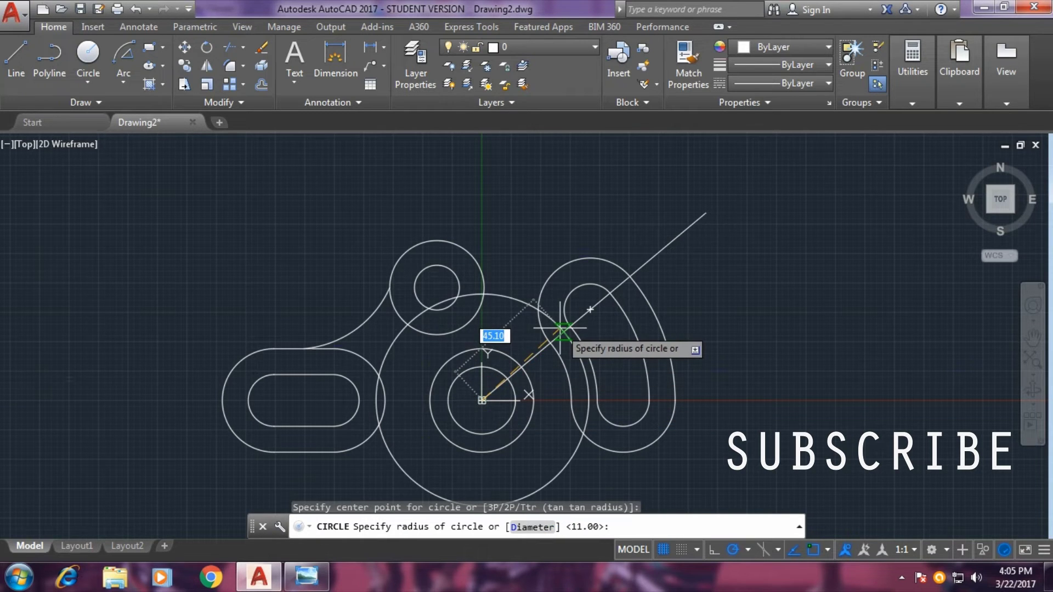
pyautogui.write('5')
pyautogui.press('Return')
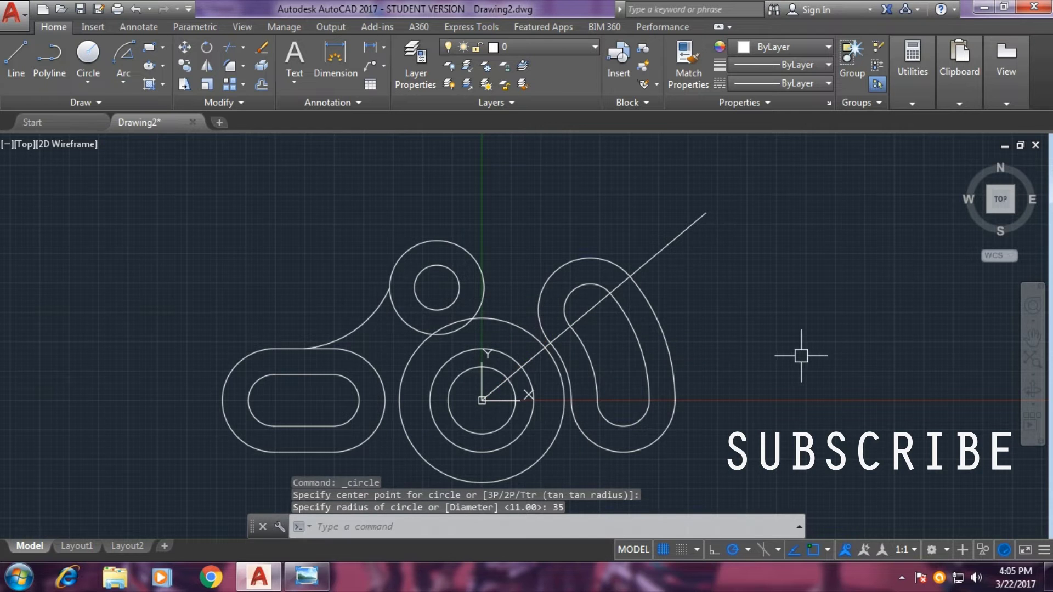
pyautogui.moveTo(825, 331)
pyautogui.mouseDown(button='middle')
pyautogui.moveTo(821, 259)
pyautogui.moveTo(806, 259)
pyautogui.mouseUp(button='middle')
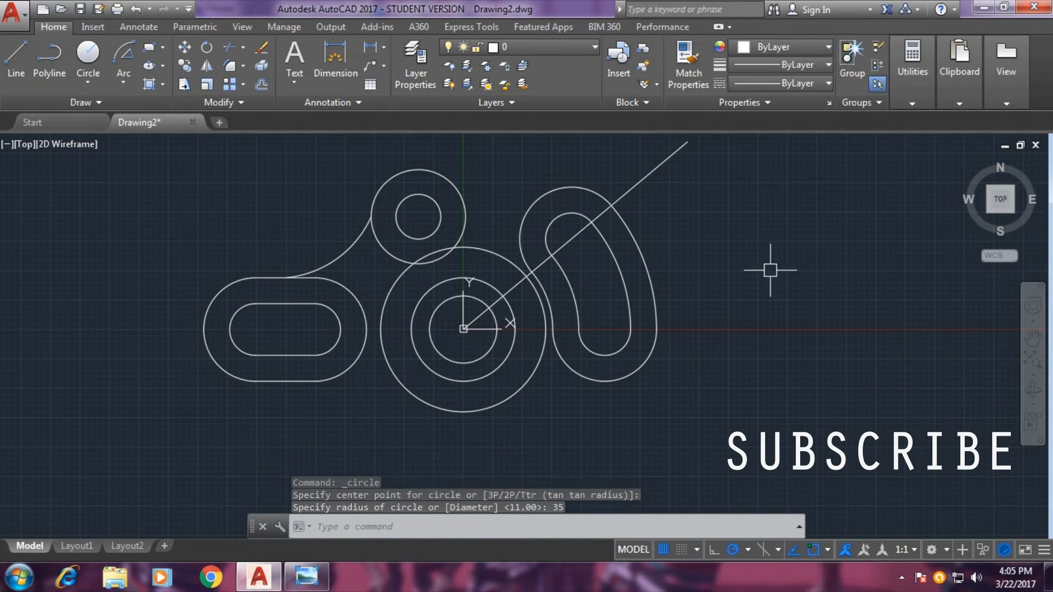
# Step: Draw a line from the left slot shape's bottom tangent to the radius-35 circle
pyautogui.click(16, 58)
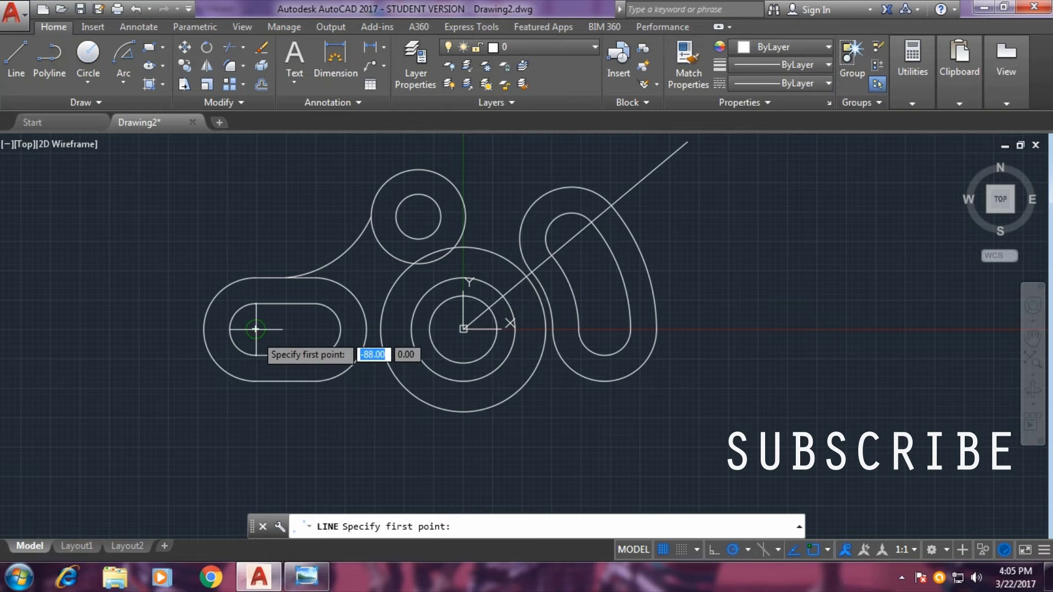
pyautogui.click(255, 380)
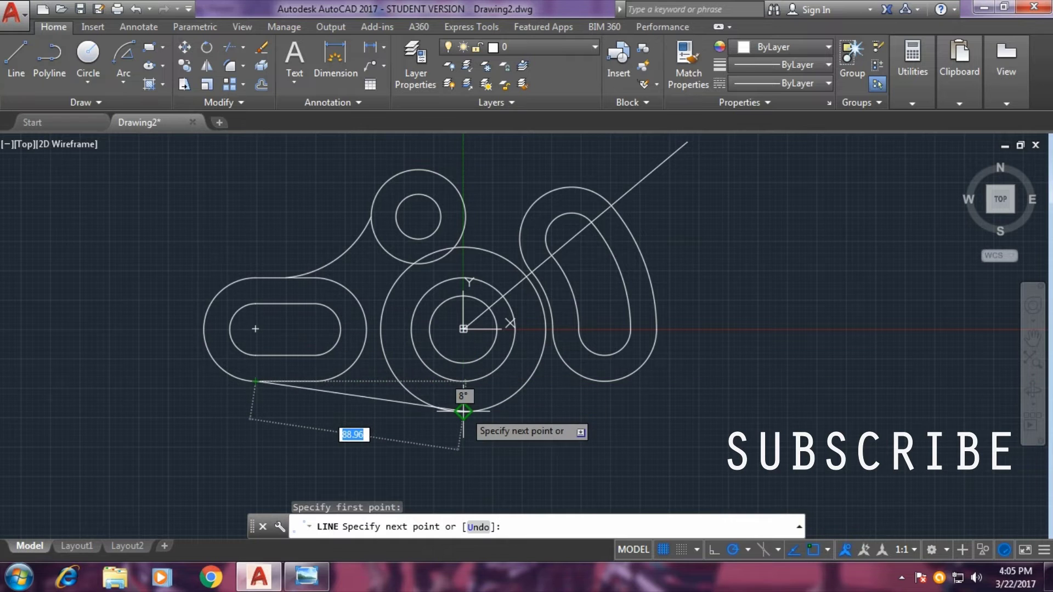
pyautogui.click(464, 411)
pyautogui.rightClick(623, 420)
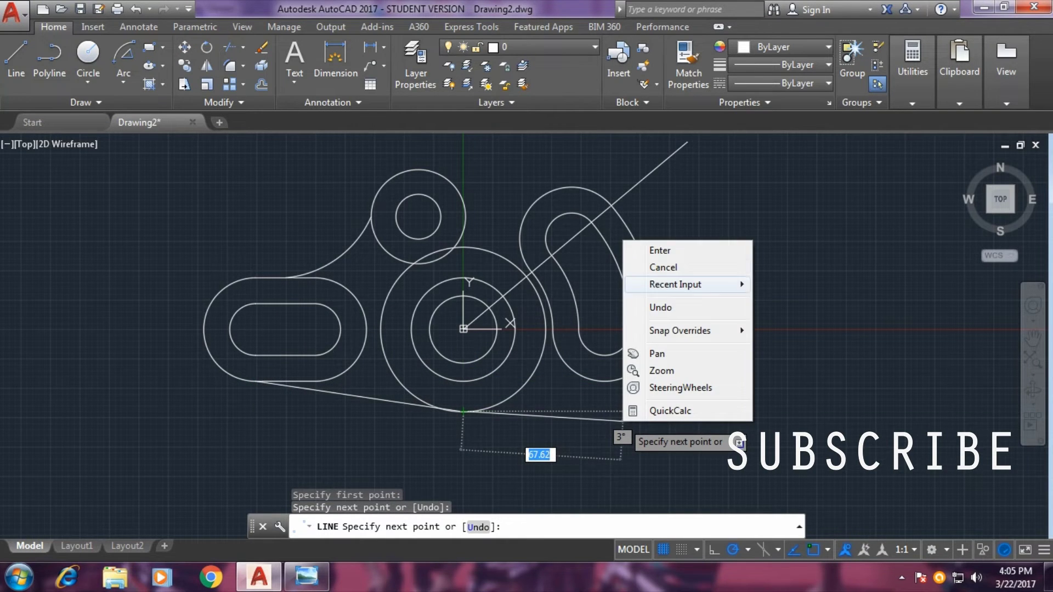
pyautogui.click(712, 251)
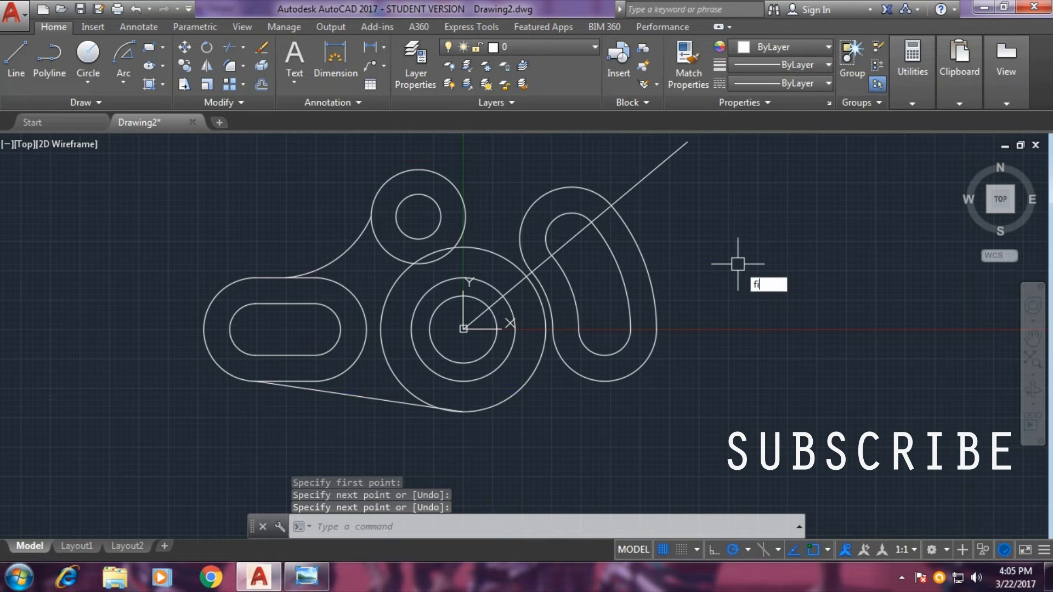
# Step: Fillet at radius 16 the top ring and the radius-35 circle into the right shape
pyautogui.press('Return')
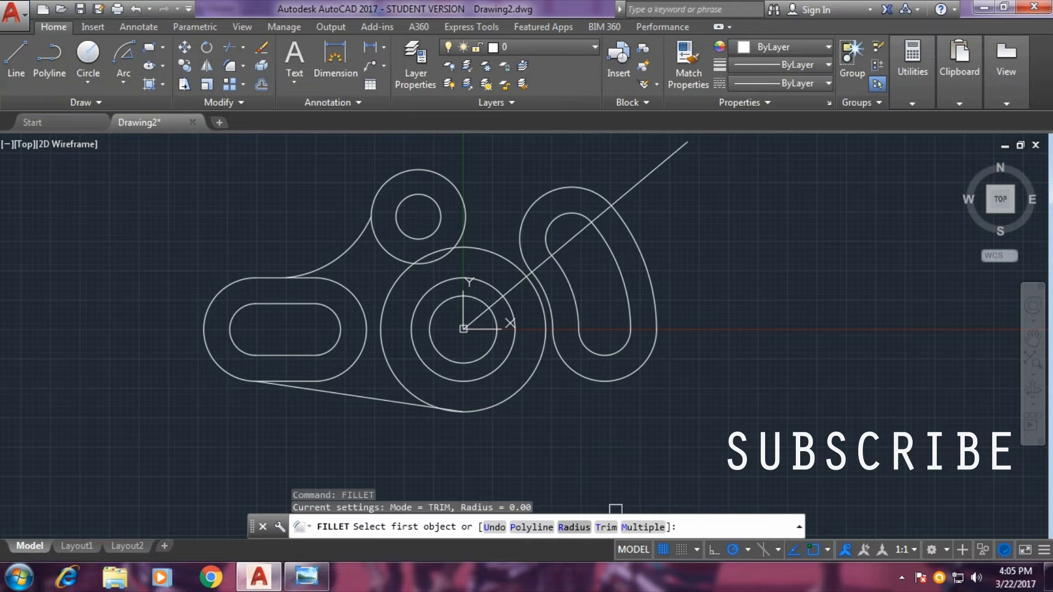
pyautogui.click(573, 527)
pyautogui.write('16')
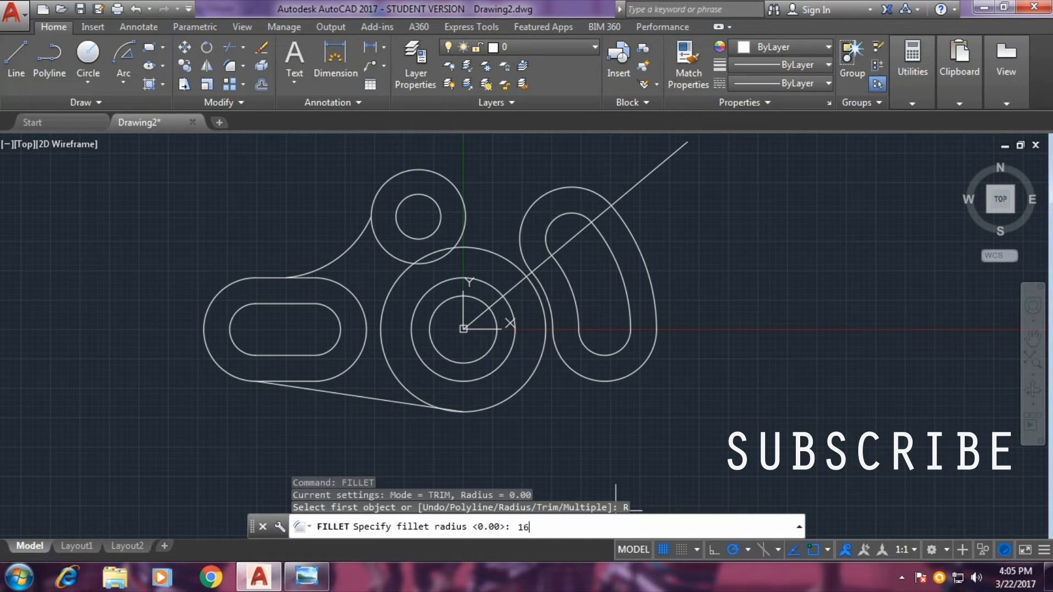
pyautogui.press('Return')
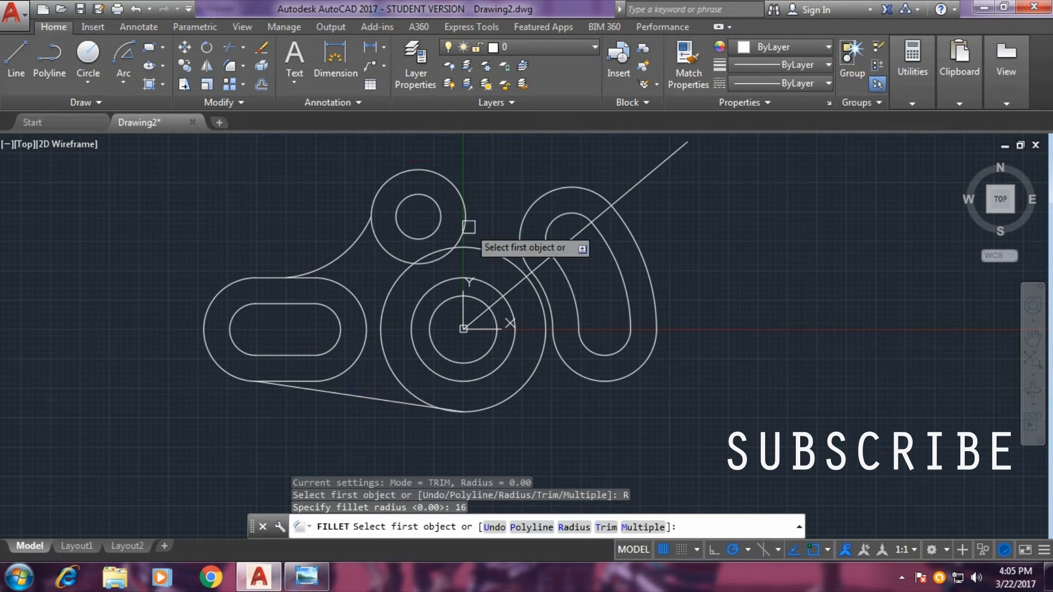
pyautogui.click(466, 218)
pyautogui.click(540, 203)
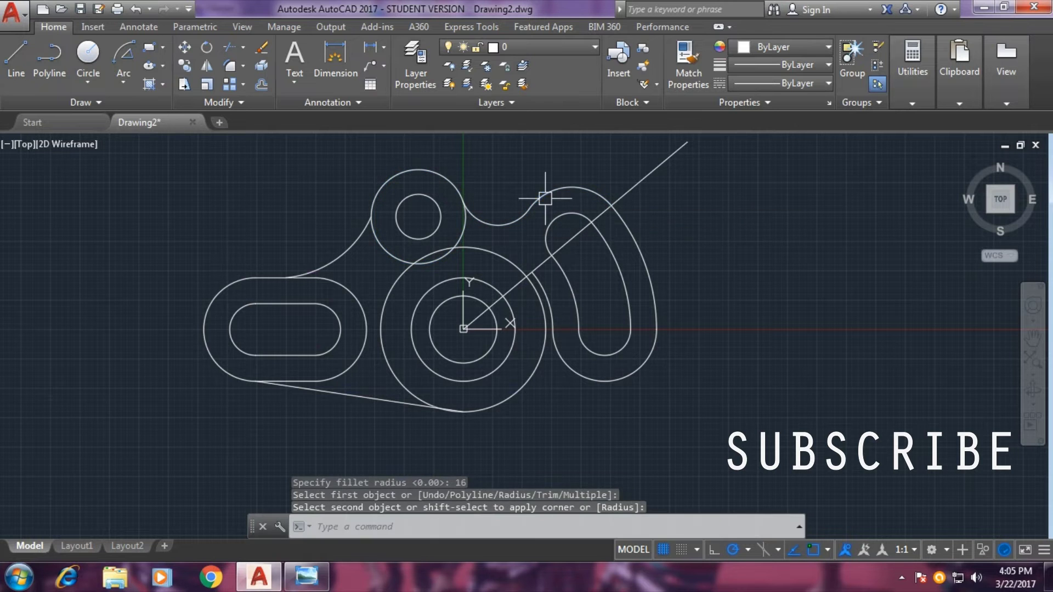
pyautogui.rightClick(762, 274)
pyautogui.click(767, 281)
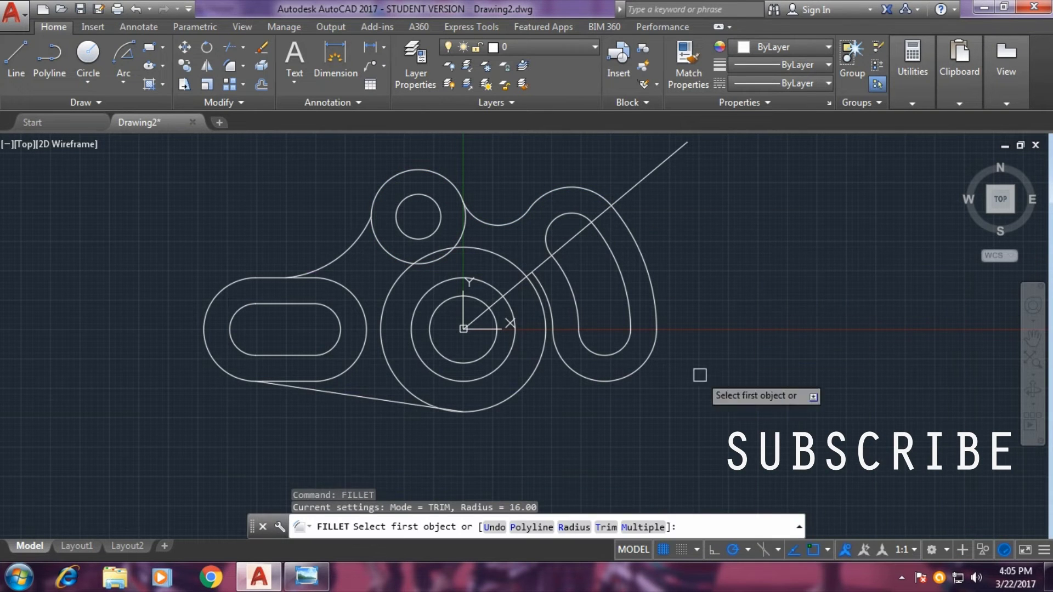
pyautogui.click(518, 391)
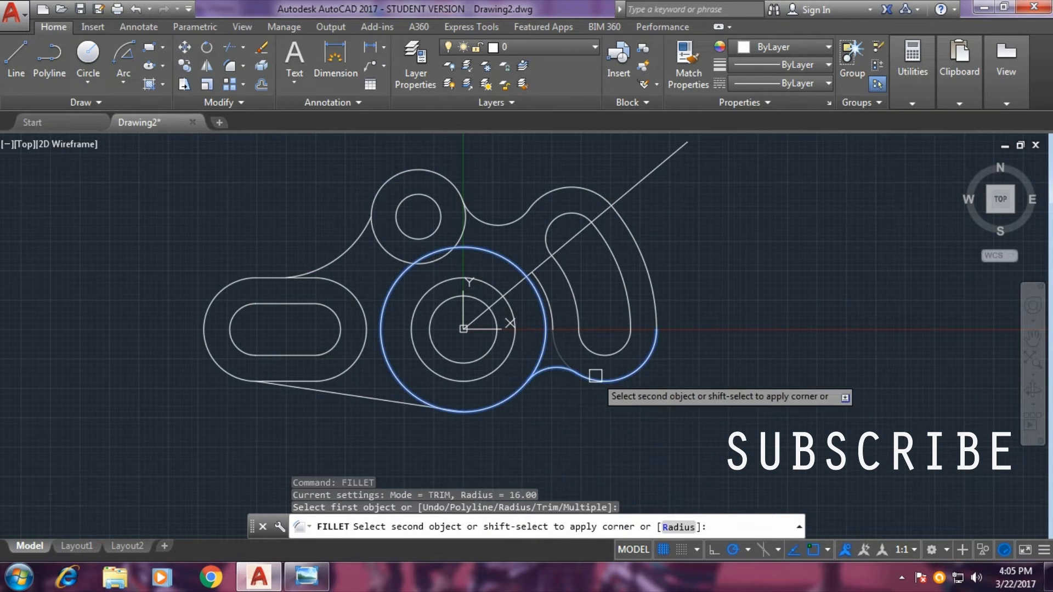
pyautogui.click(600, 375)
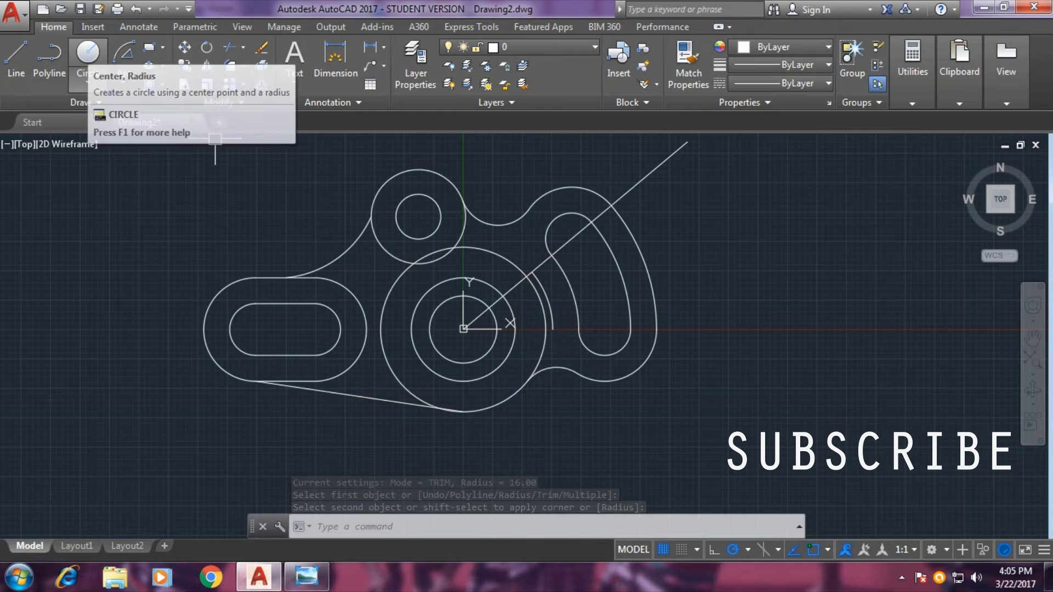
# Step: Centre radius-22 circles on the right slot's upper end and its lower end
pyautogui.click(88, 55)
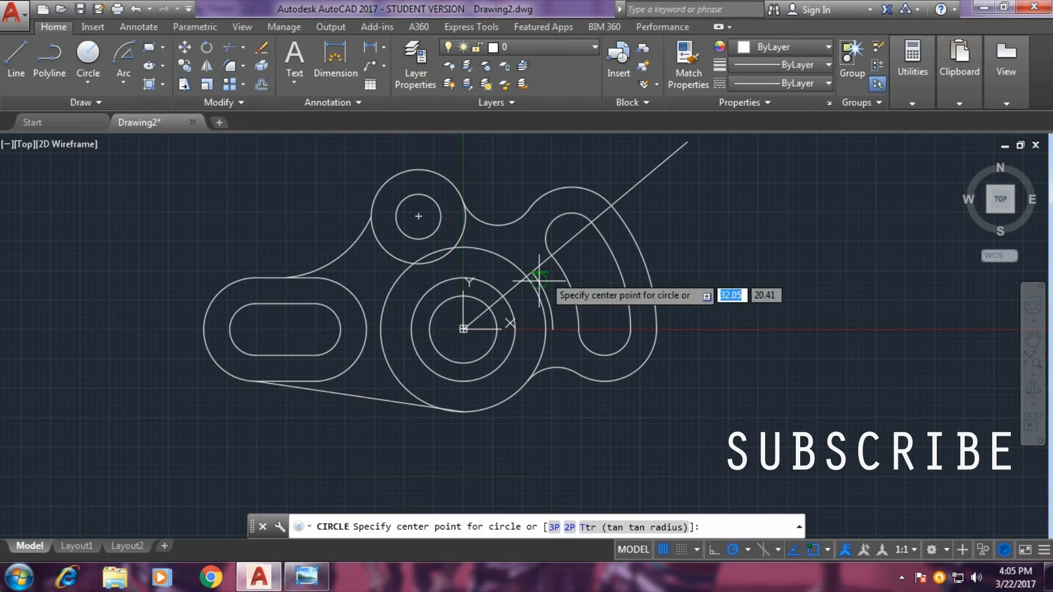
pyautogui.click(571, 238)
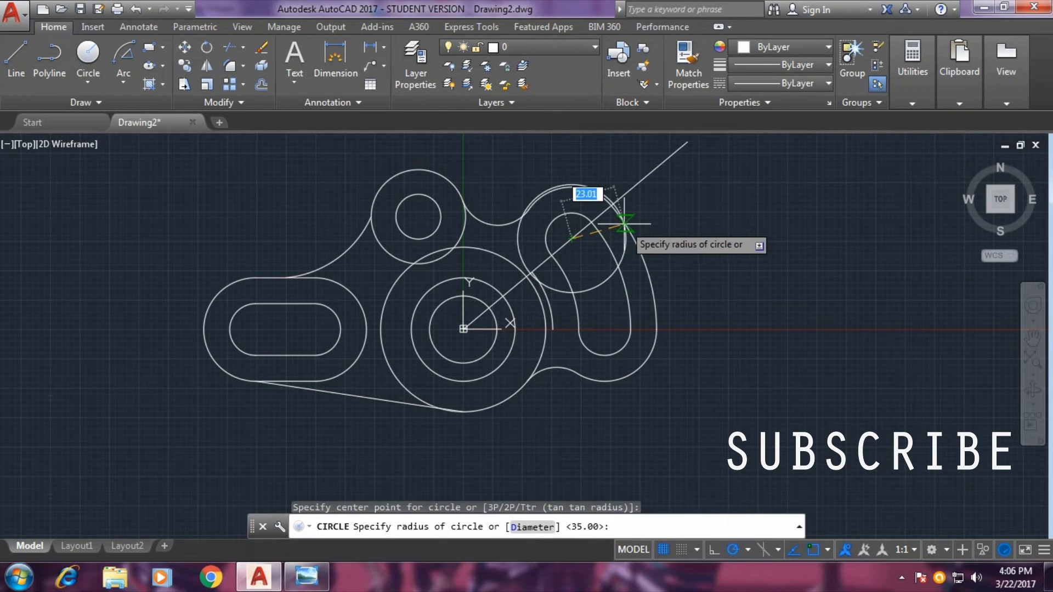
pyautogui.write('2')
pyautogui.press('Return')
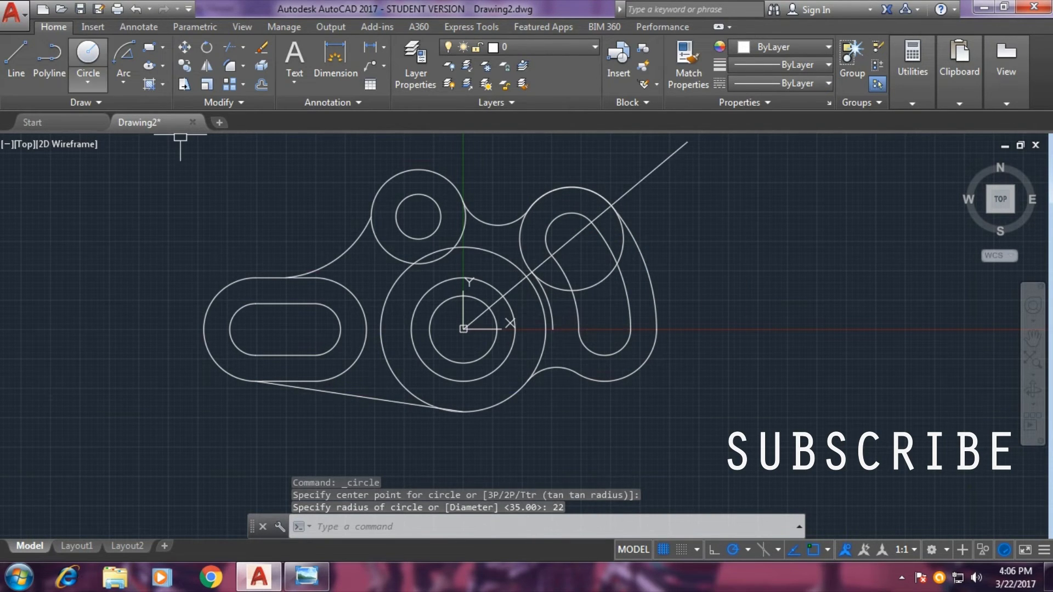
pyautogui.click(88, 53)
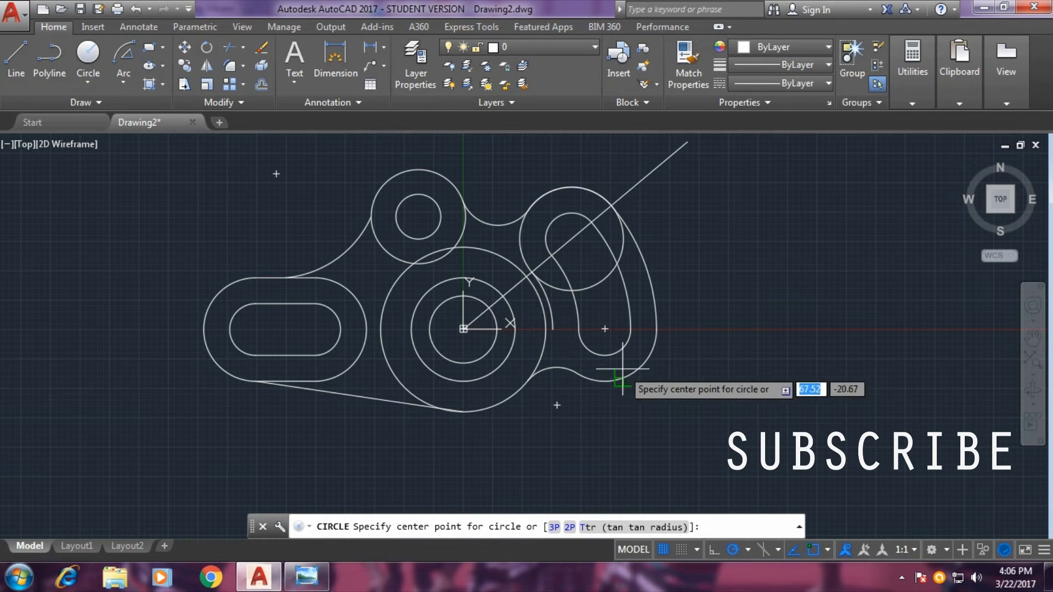
pyautogui.click(605, 333)
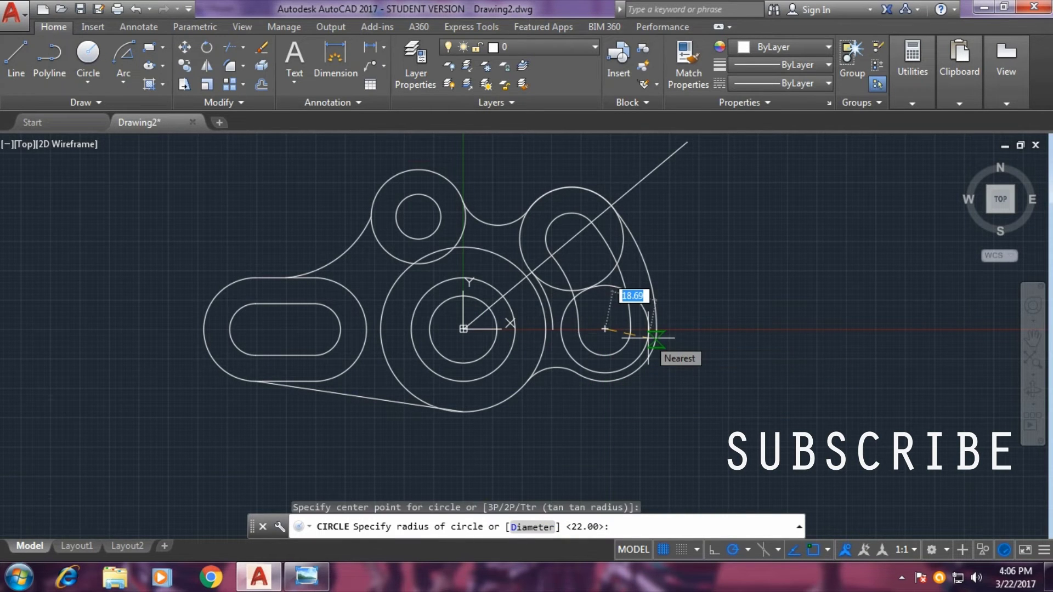
pyautogui.write('22')
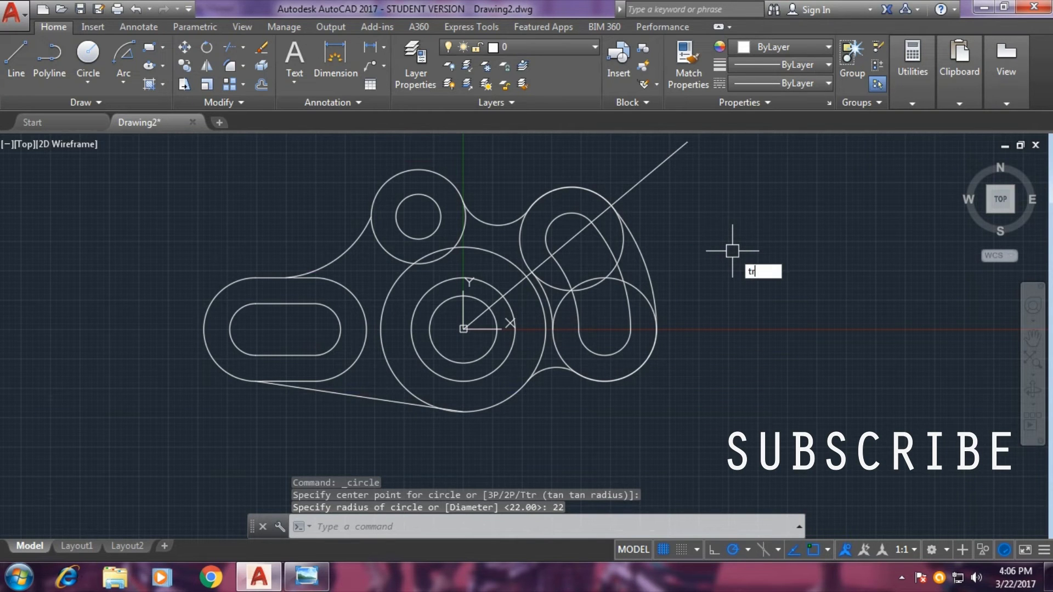
pyautogui.press('Return')
pyautogui.press('Return')
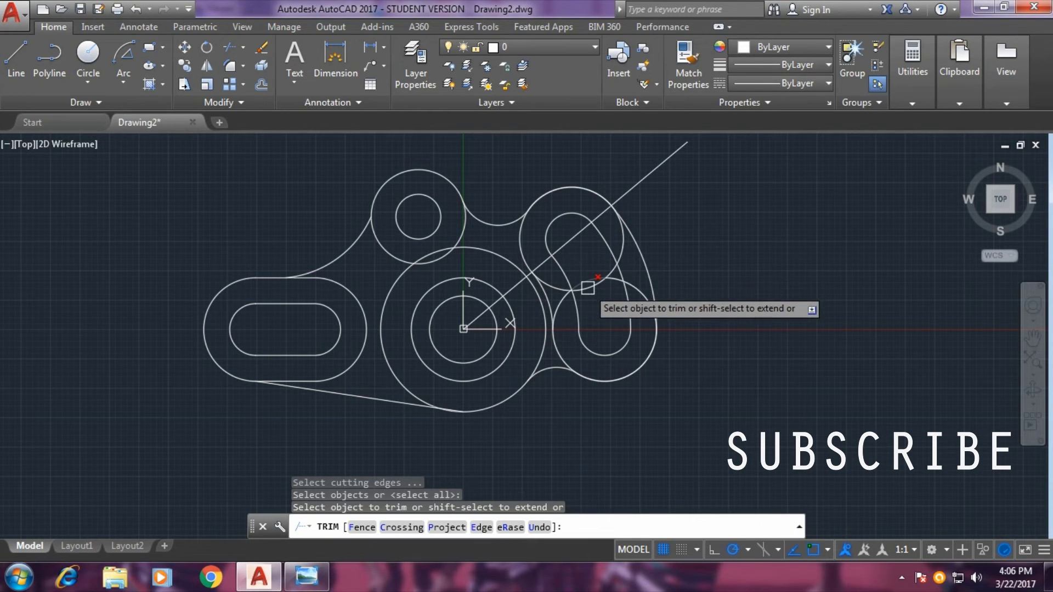
# Step: Trim the curve piece and small leftover arc inside the right-hand shape
pyautogui.click(617, 250)
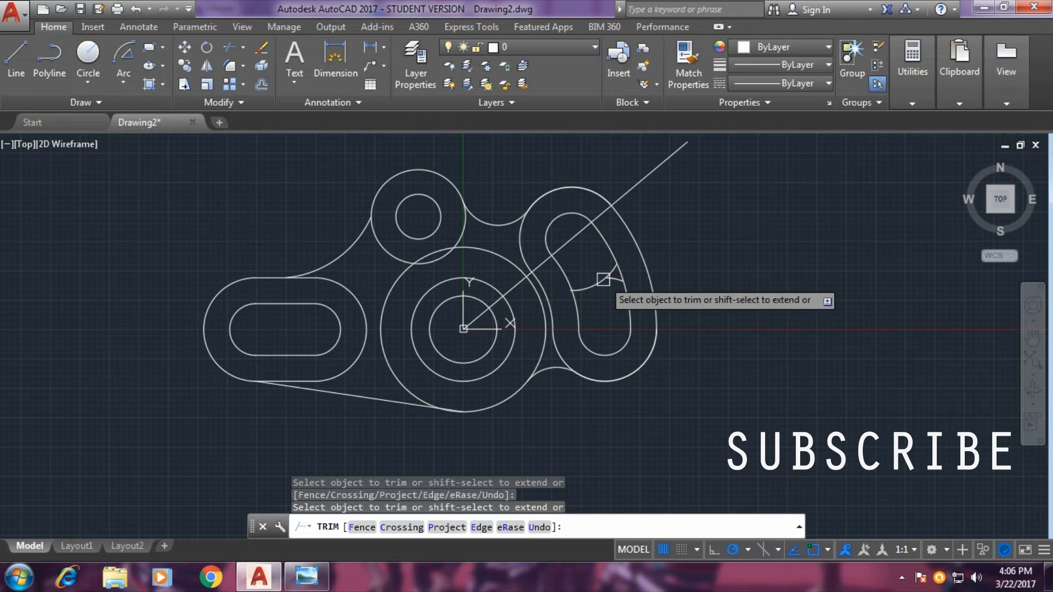
pyautogui.click(605, 278)
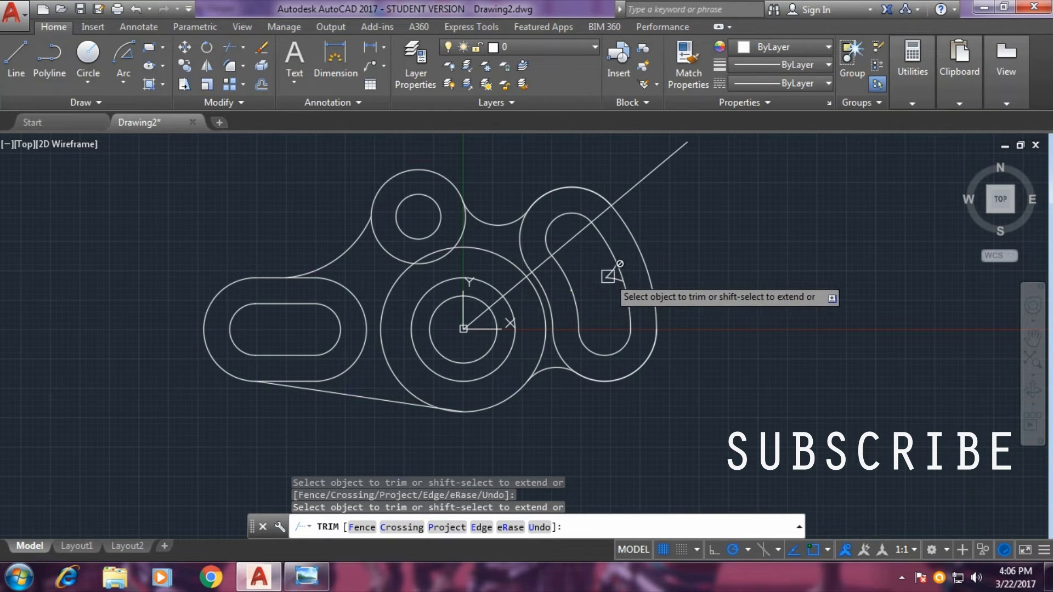
pyautogui.rightClick(677, 271)
pyautogui.click(729, 245)
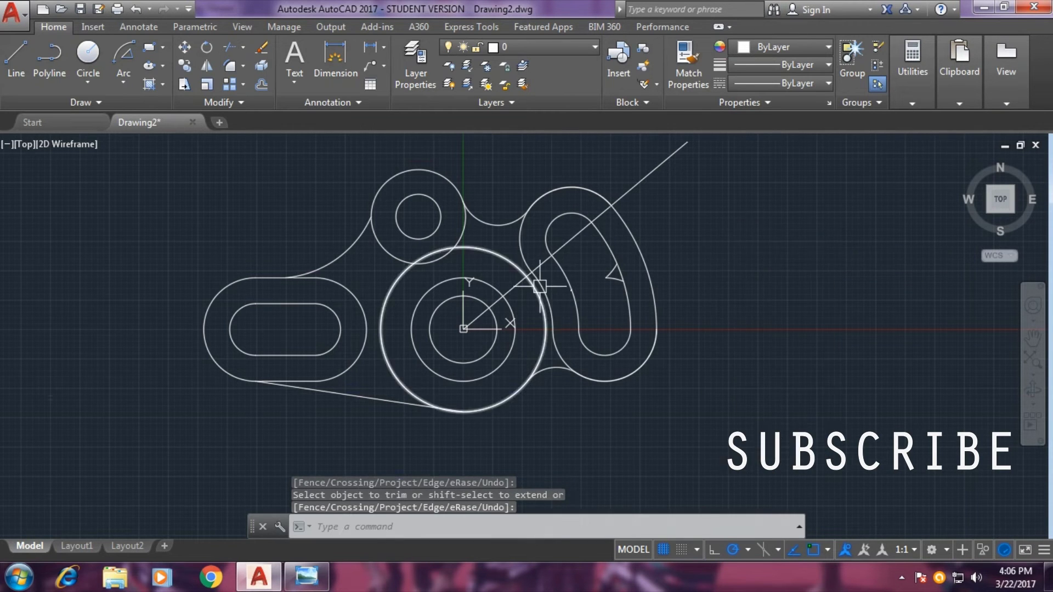
pyautogui.scroll(4, 612, 248)
pyautogui.scroll(2, 622, 319)
pyautogui.press('Return')
# Step: Delete the small leftover curve piece and the diagonal construction line from the centre
pyautogui.click(780, 251)
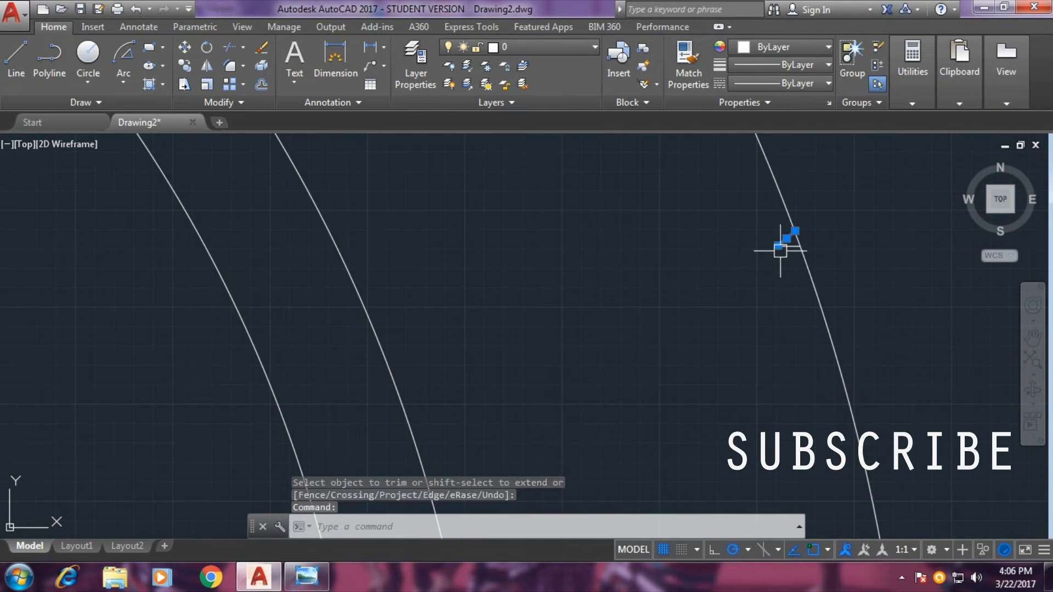
pyautogui.scroll(-2, 801, 252)
pyautogui.scroll(-3, 804, 252)
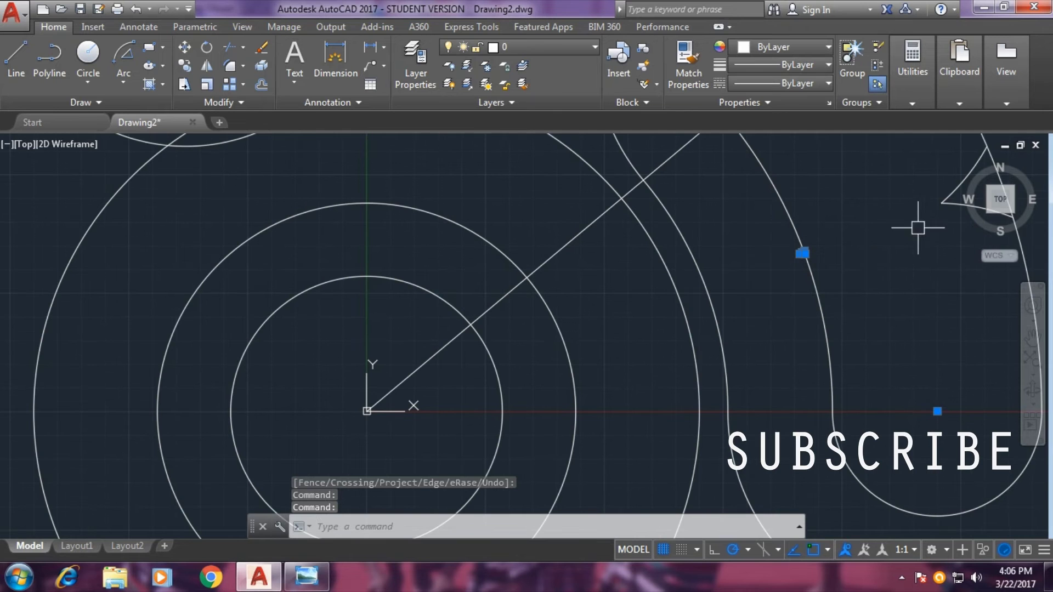
pyautogui.moveTo(894, 263); pyautogui.dragTo(739, 308, button='middle')
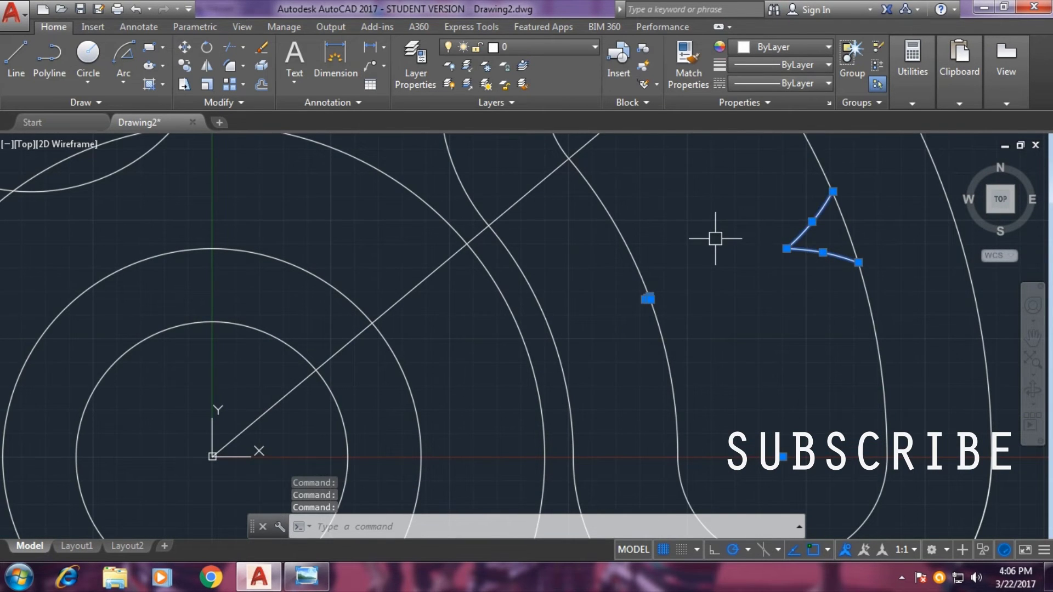
pyautogui.scroll(-4, 715, 239)
pyautogui.moveTo(871, 199); pyautogui.dragTo(766, 271, button='middle')
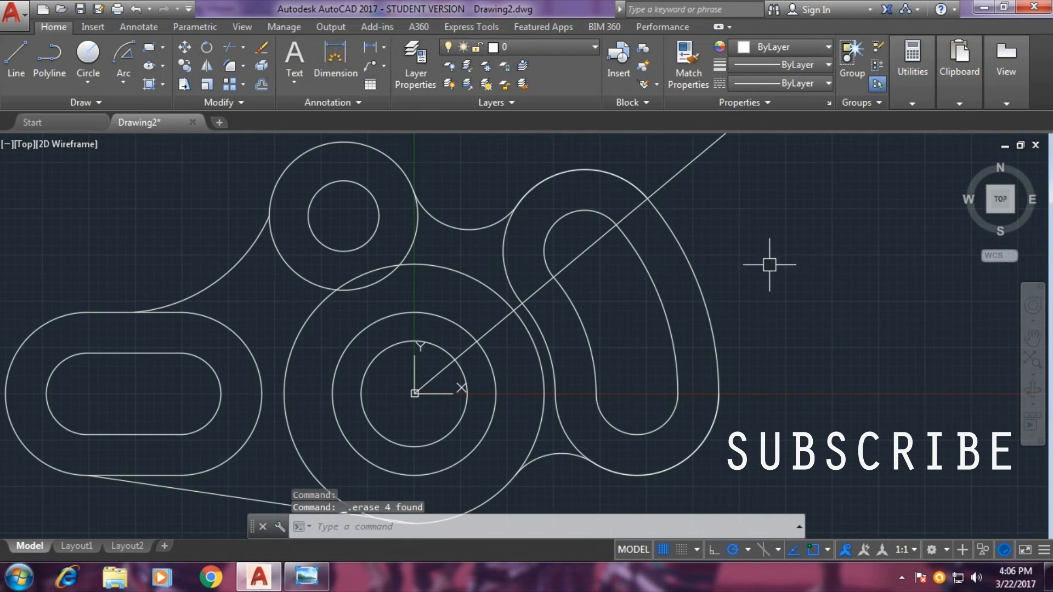
pyautogui.moveTo(824, 300); pyautogui.dragTo(849, 272, button='middle')
pyautogui.scroll(-2, 845, 277)
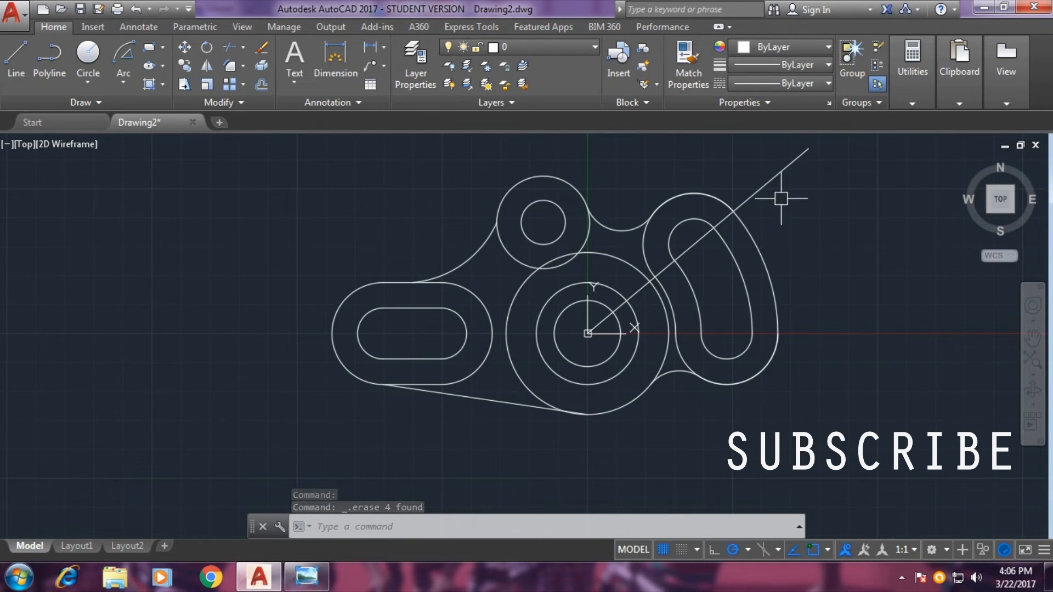
pyautogui.click(776, 183)
pyautogui.press('Delete')
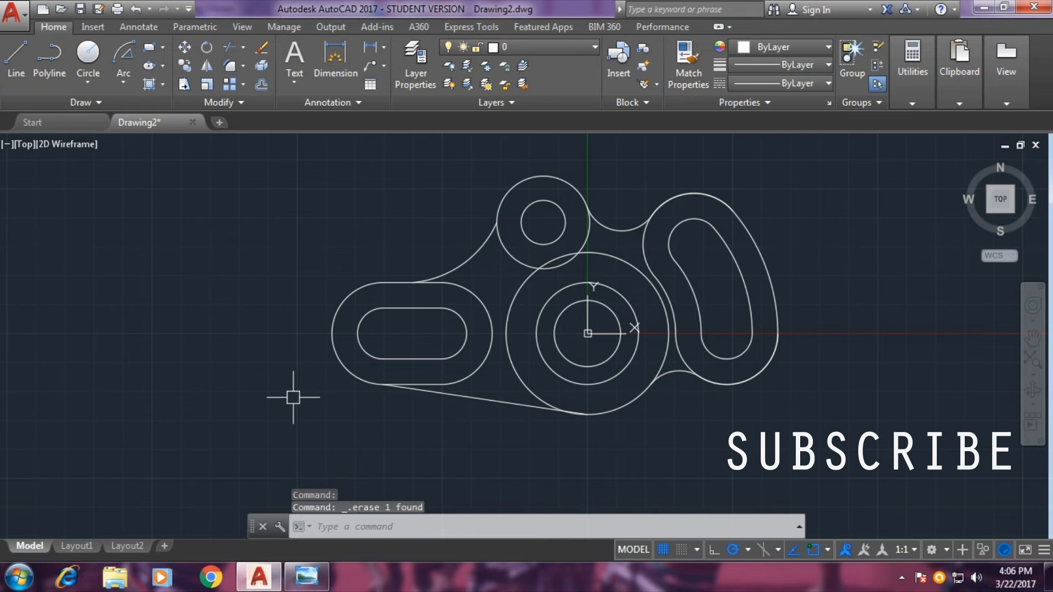
pyautogui.press('Return')
pyautogui.press('Return')
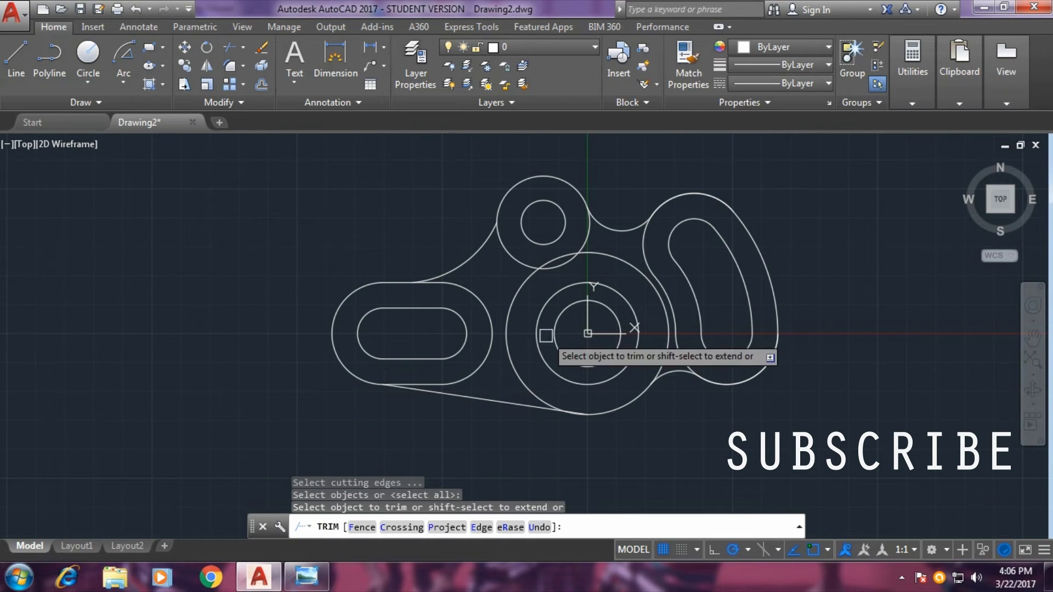
# Step: Trim the large circle's arc between the top circle and slot, and erase the leftover arc
pyautogui.click(612, 261)
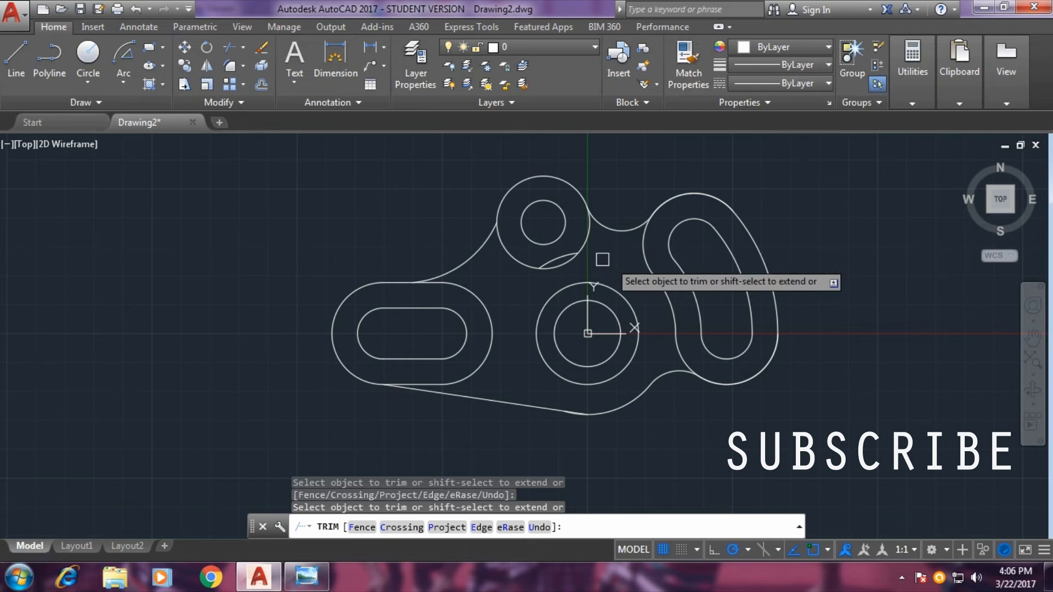
pyautogui.rightClick(302, 219)
pyautogui.click(329, 228)
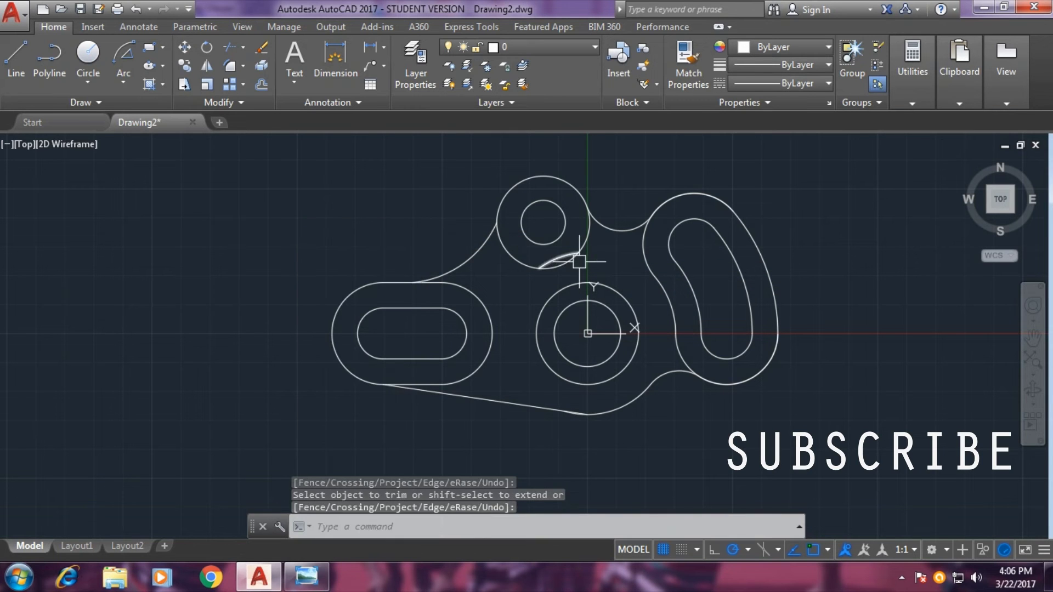
pyautogui.press('Return')
pyautogui.click(559, 258)
pyautogui.press('Delete')
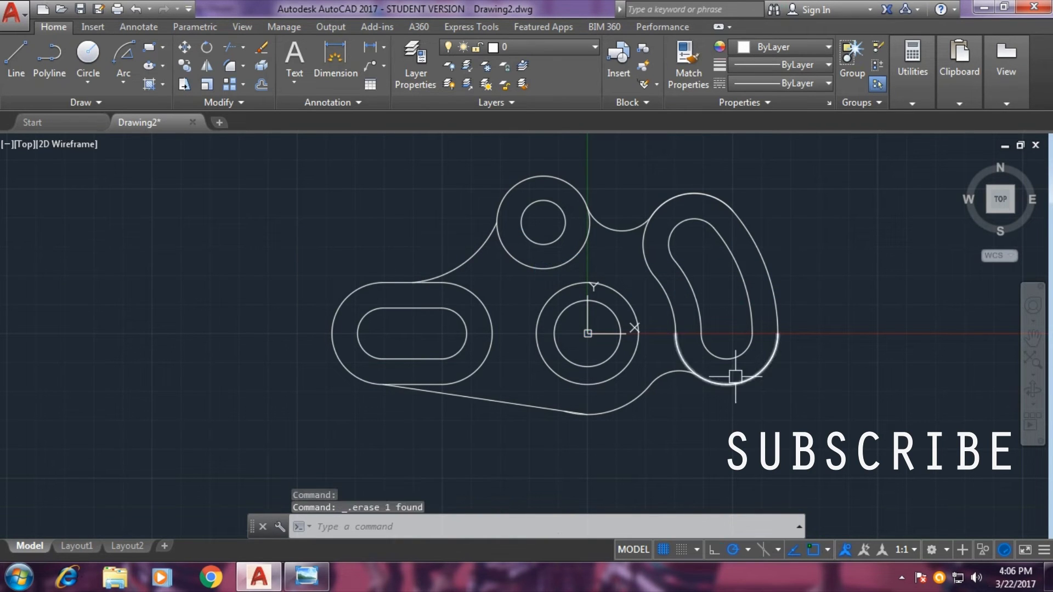
# Step: Zoom to the lower tangent and select the lower-right curve, then cancel the selection
pyautogui.scroll(5, 521, 455)
pyautogui.scroll(3, 439, 389)
pyautogui.scroll(3, 477, 307)
pyautogui.scroll(-2, 477, 419)
pyautogui.scroll(-2, 477, 418)
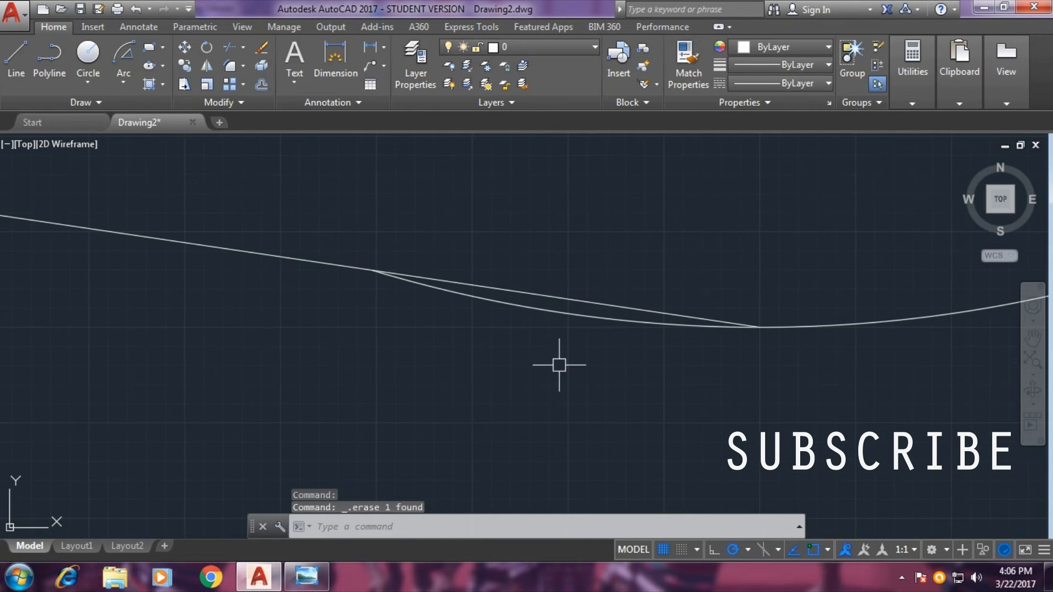
pyautogui.click(574, 317)
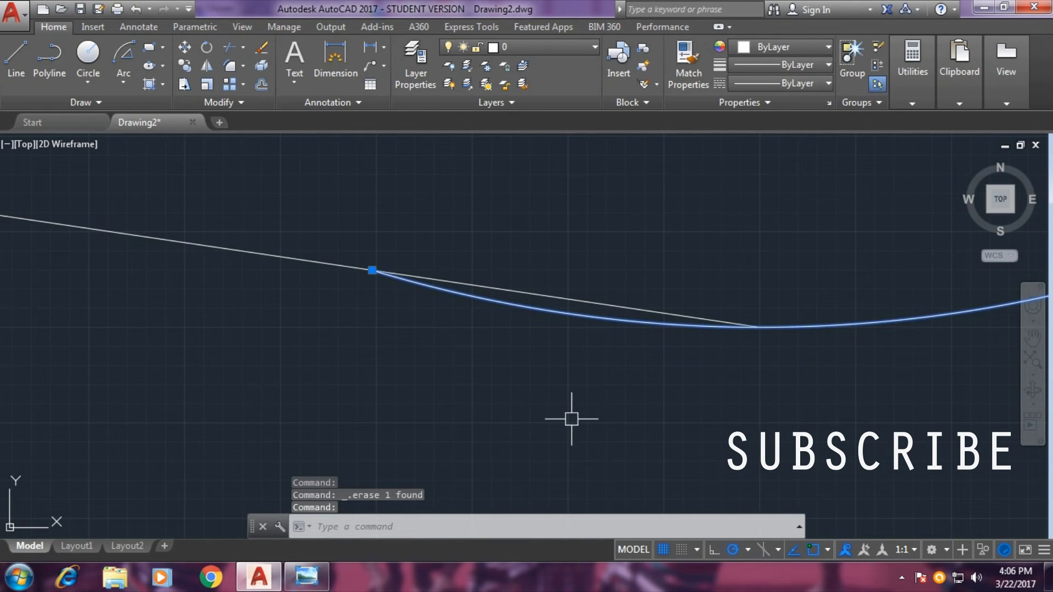
pyautogui.scroll(-4, 572, 418)
pyautogui.rightClick(541, 430)
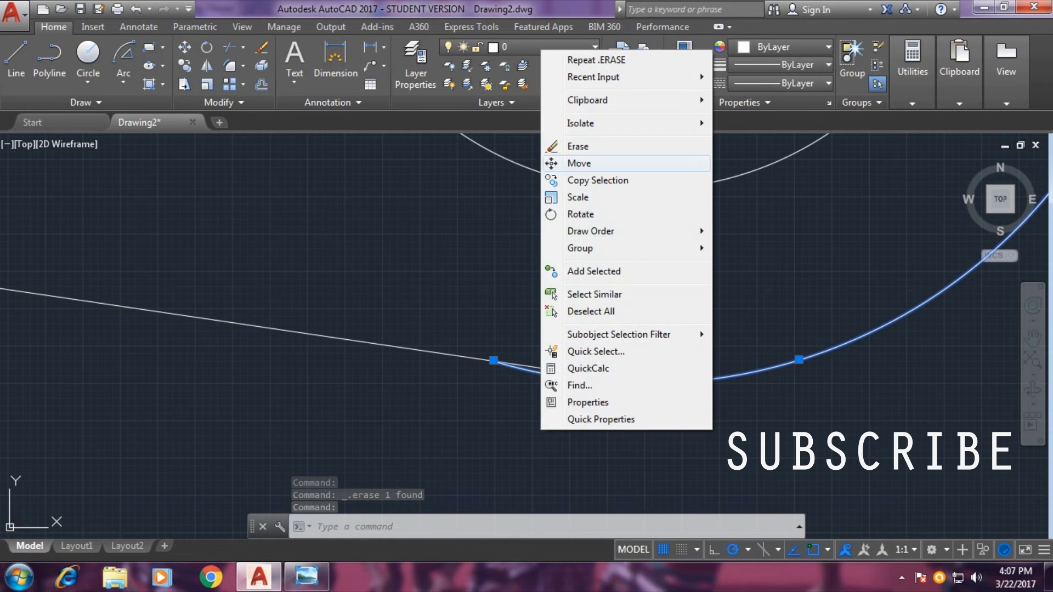
pyautogui.click(258, 415)
pyautogui.rightClick(277, 430)
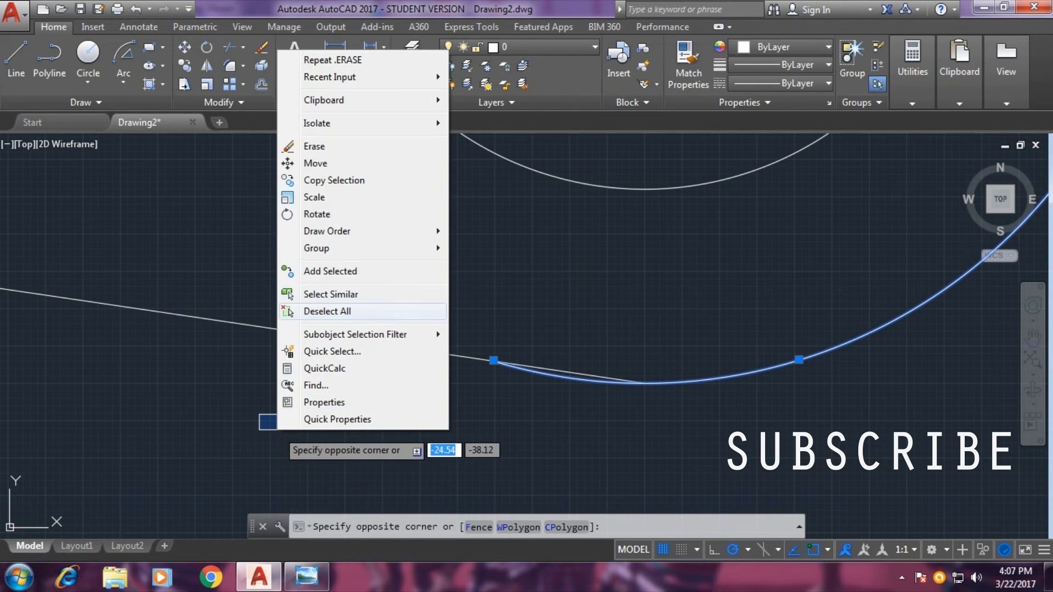
pyautogui.press('Escape')
# Step: Draw a line with L, then erase it as a stray line
pyautogui.write('l')
pyautogui.press('Return')
pyautogui.press('Return')
pyautogui.click(230, 417)
pyautogui.rightClick(349, 431)
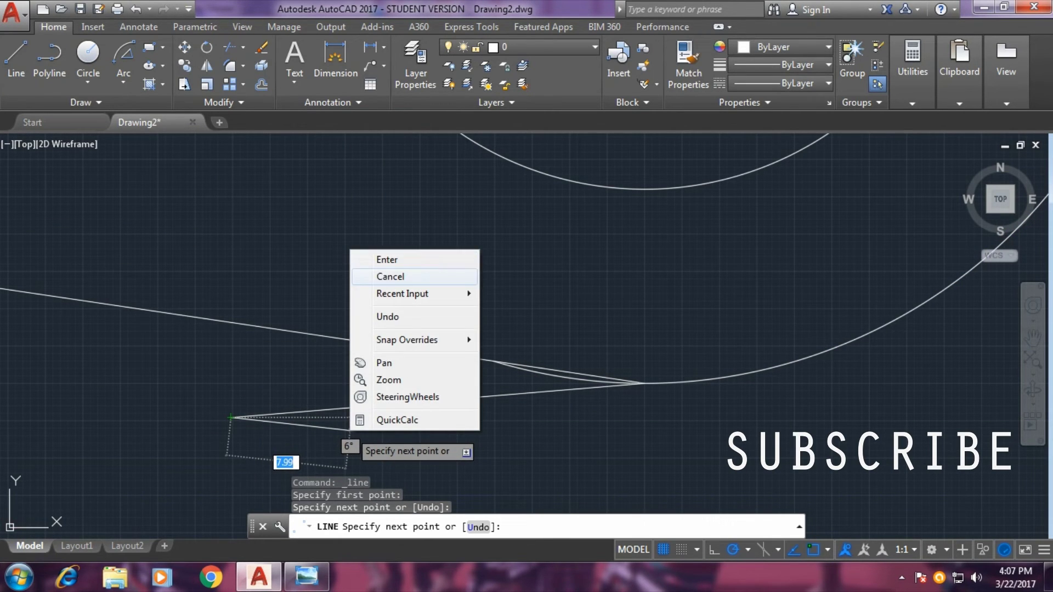
pyautogui.click(391, 276)
pyautogui.click(398, 407)
pyautogui.press('Delete')
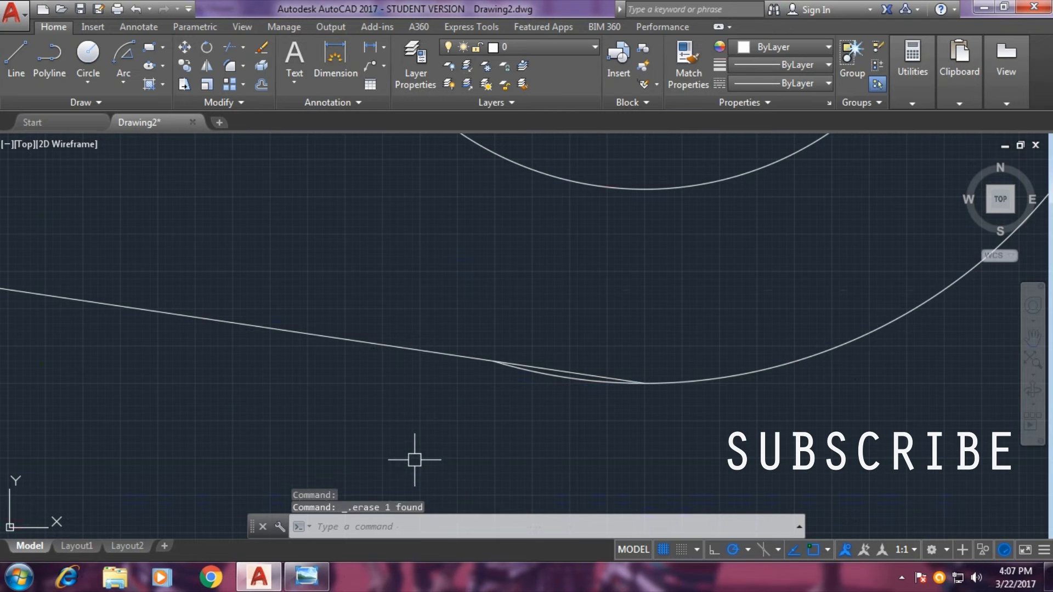
pyautogui.write('TR')
# Step: Trim the doubled short segment where the lower tangent meets the curve, then recentre the bracket
pyautogui.press('Return')
pyautogui.press('Return')
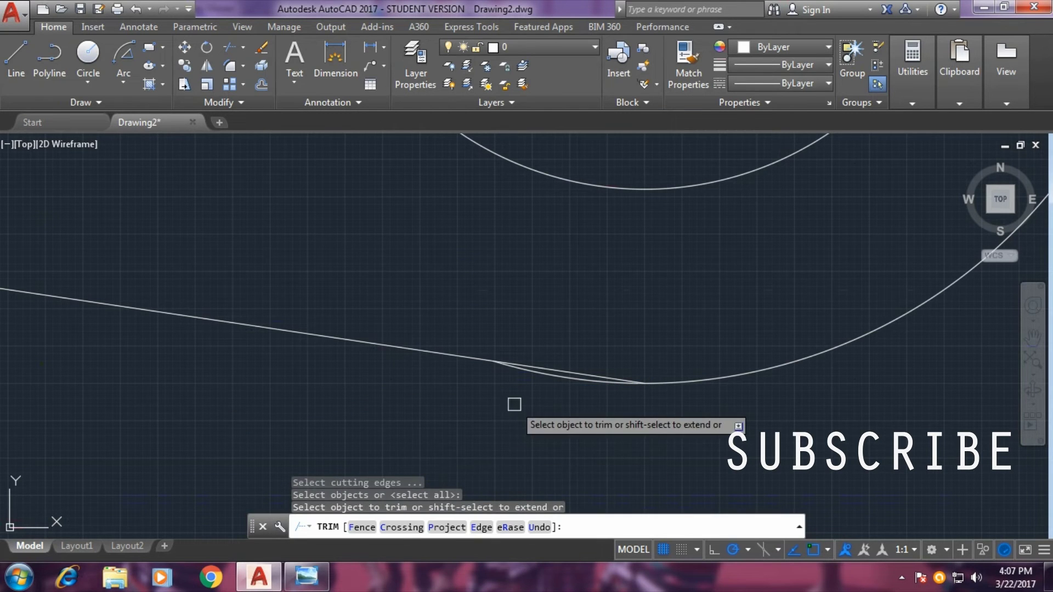
pyautogui.scroll(2, 548, 373)
pyautogui.click(603, 339)
pyautogui.scroll(-2, 604, 339)
pyautogui.scroll(-3, 428, 390)
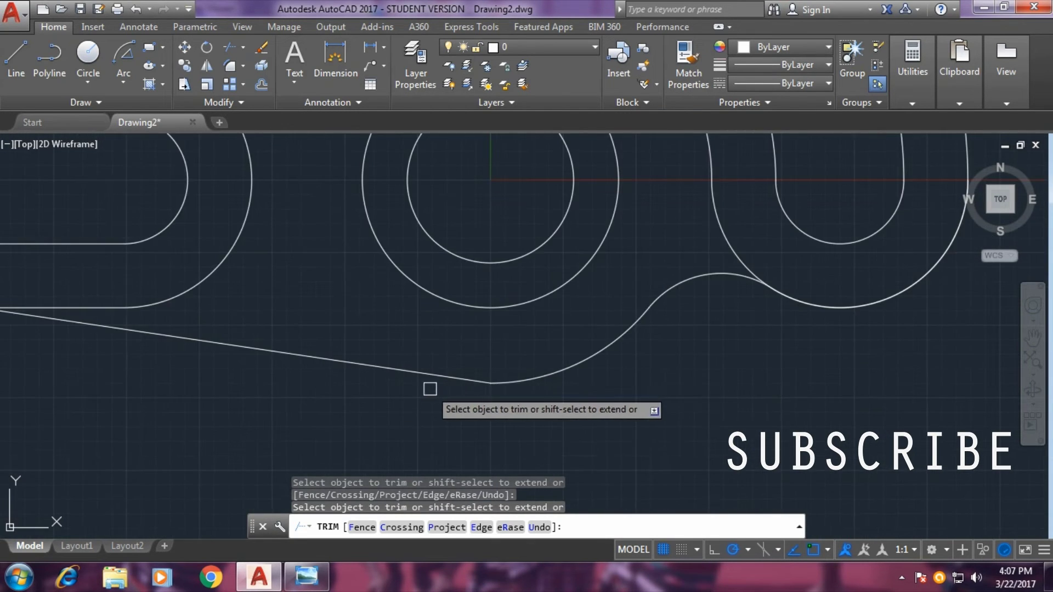
pyautogui.scroll(-2, 570, 400)
pyautogui.rightClick(793, 208)
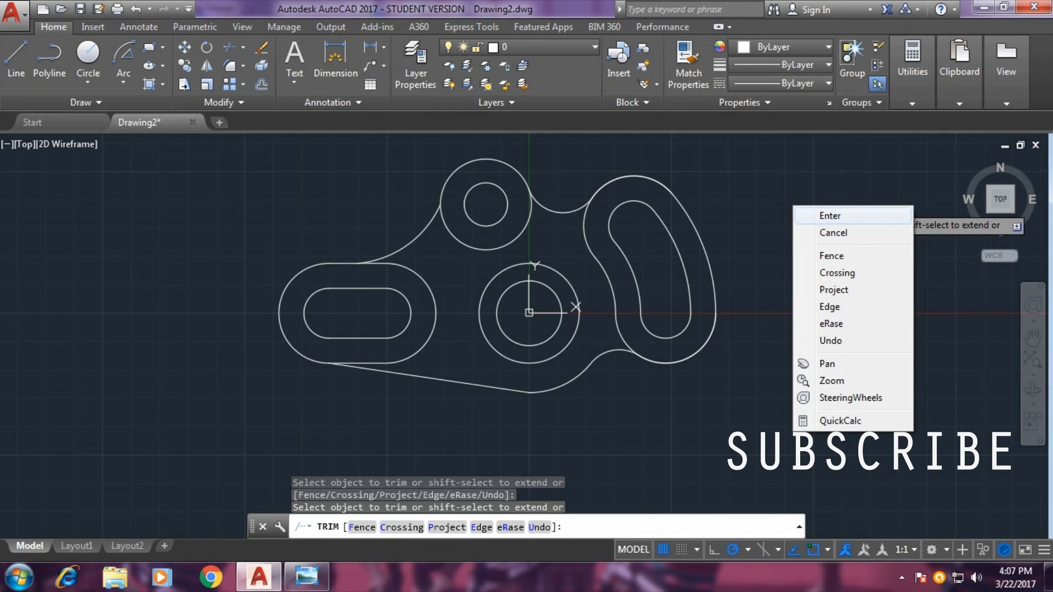
pyautogui.click(829, 216)
pyautogui.moveTo(829, 221); pyautogui.dragTo(784, 265, button='middle')
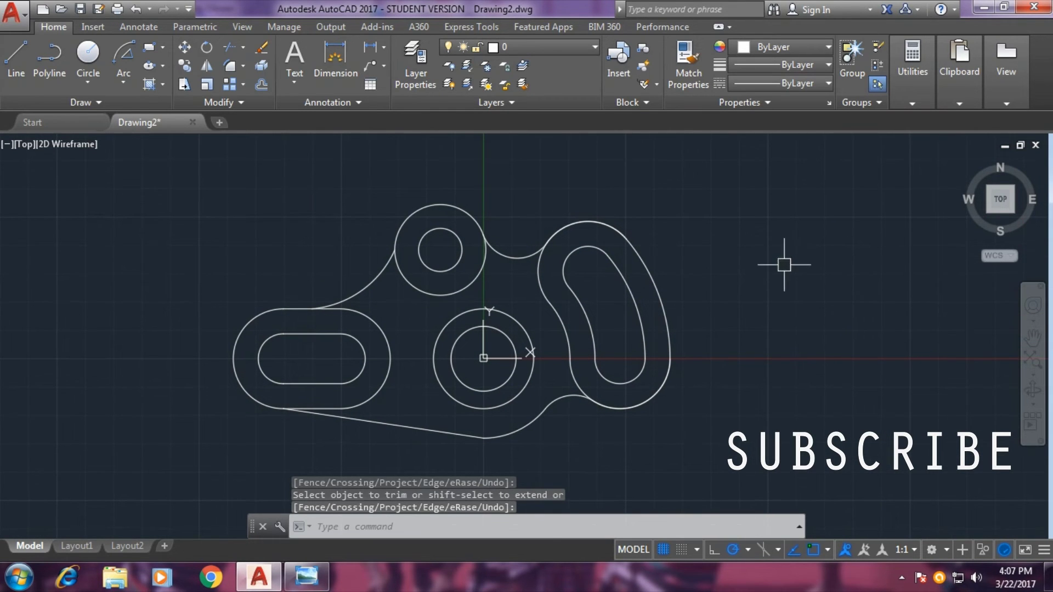
pyautogui.click(332, 103)
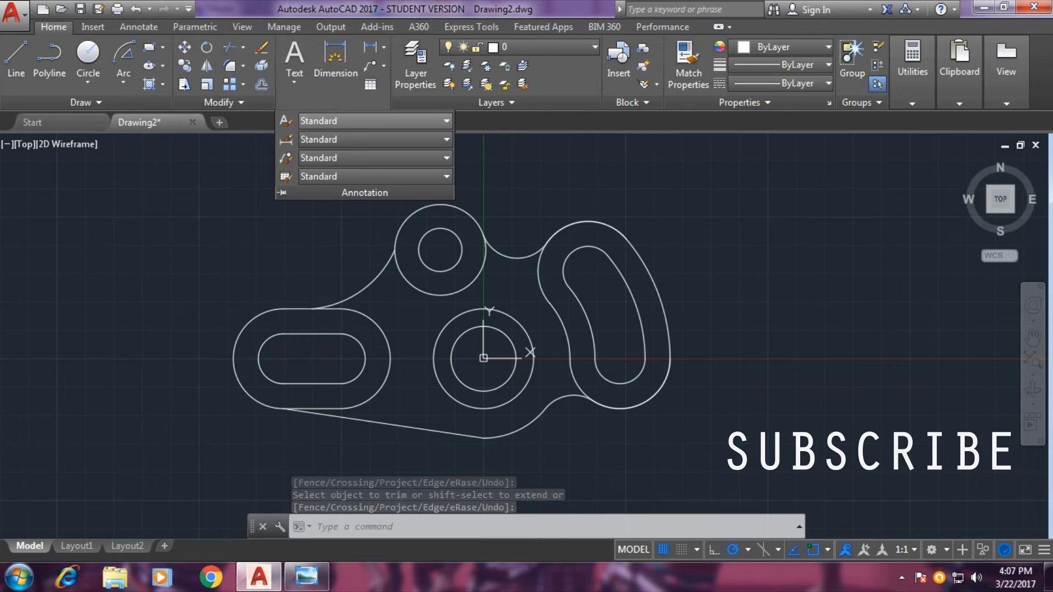
# Step: Open the Text Style settings and close them unchanged
pyautogui.click(373, 121)
pyautogui.click(347, 196)
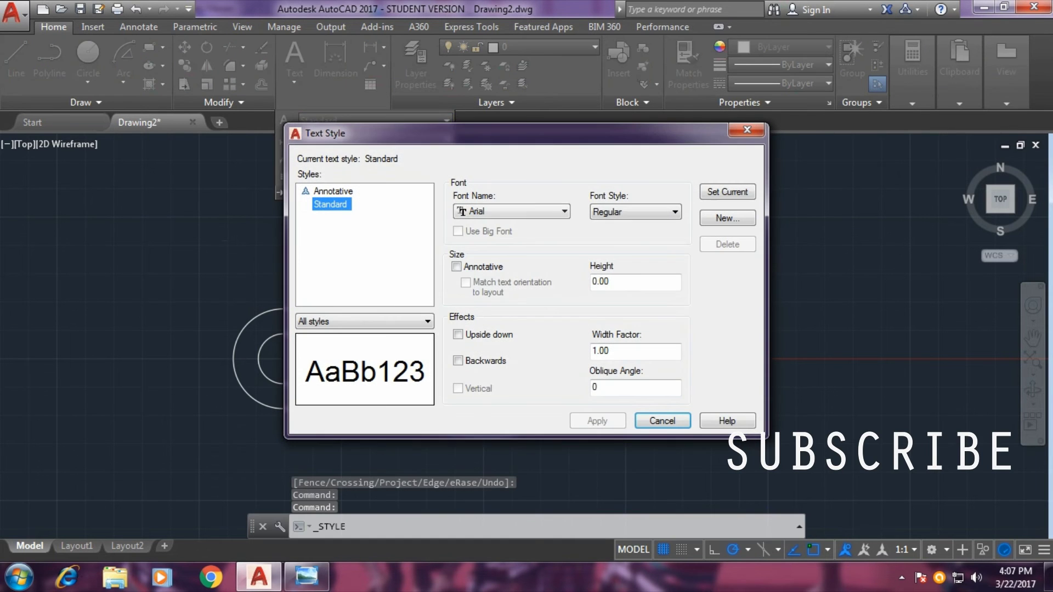
pyautogui.press('Escape')
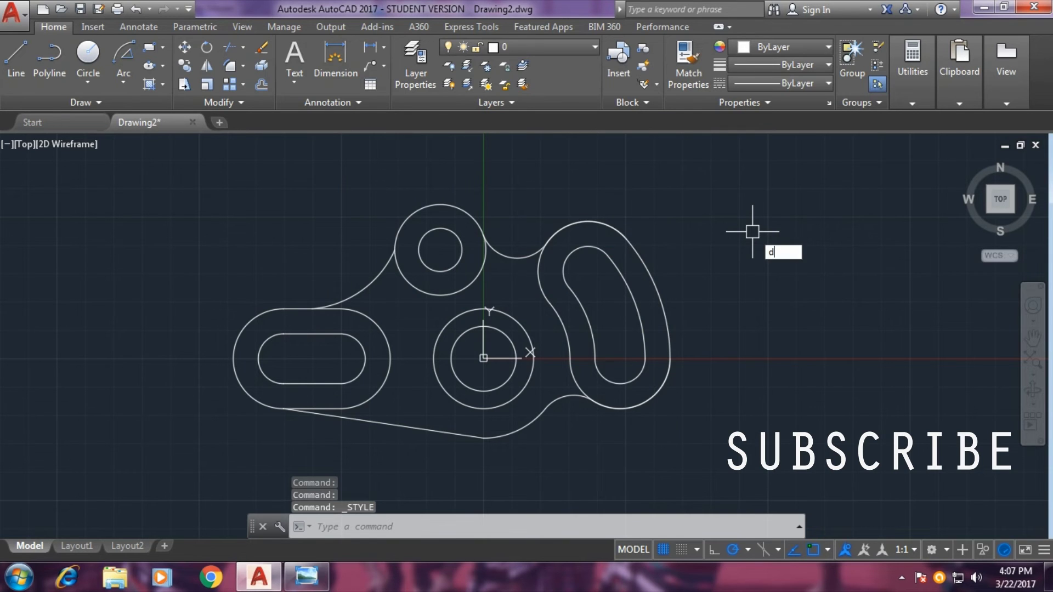
# Step: Give the Standard dimension style 0.00 precision, text height 1 and arrow size 1
pyautogui.press('Return')
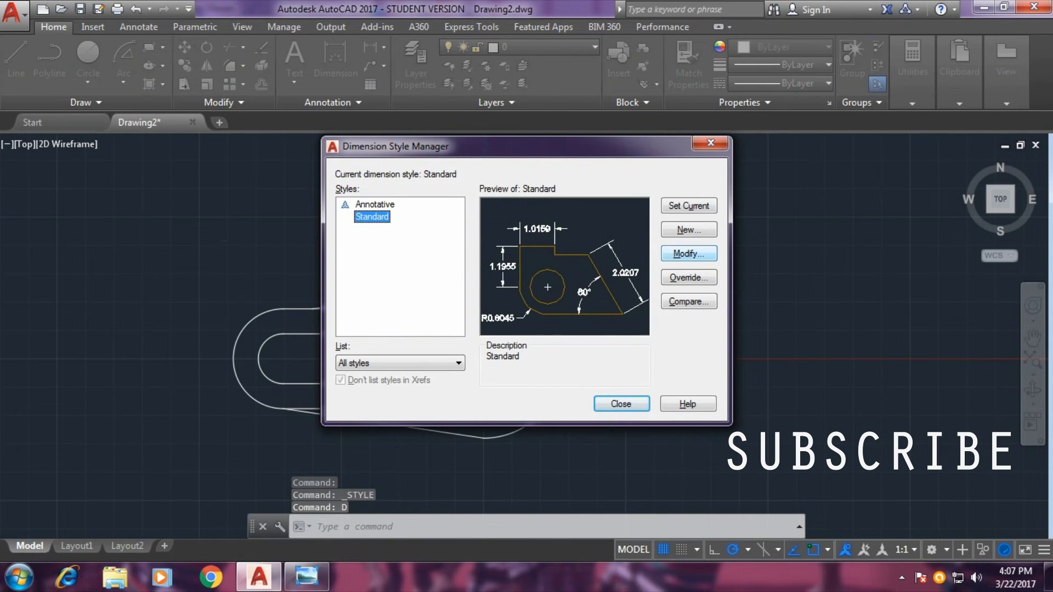
pyautogui.click(688, 253)
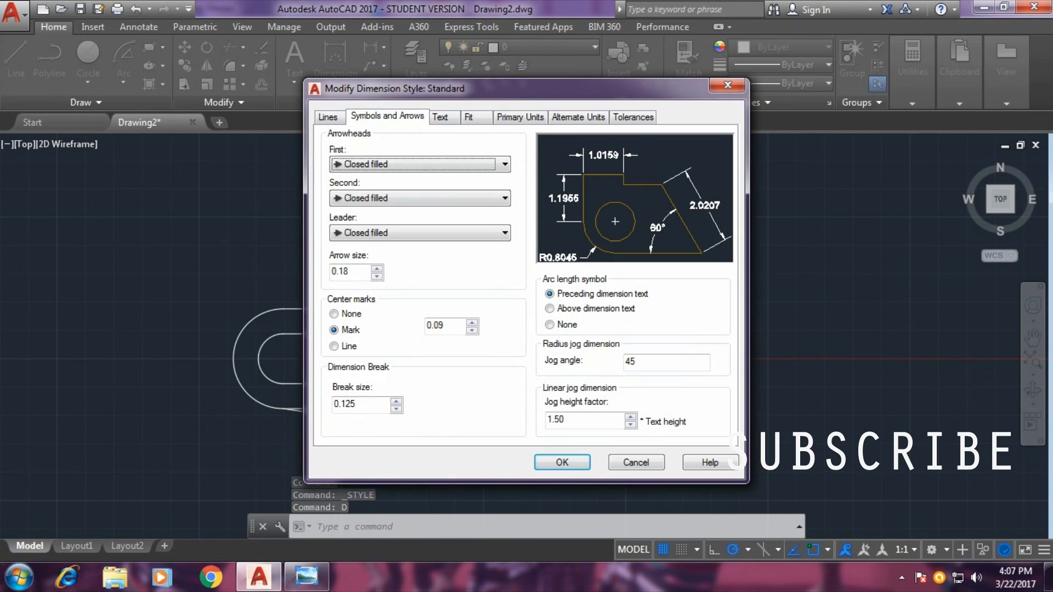
pyautogui.click(519, 116)
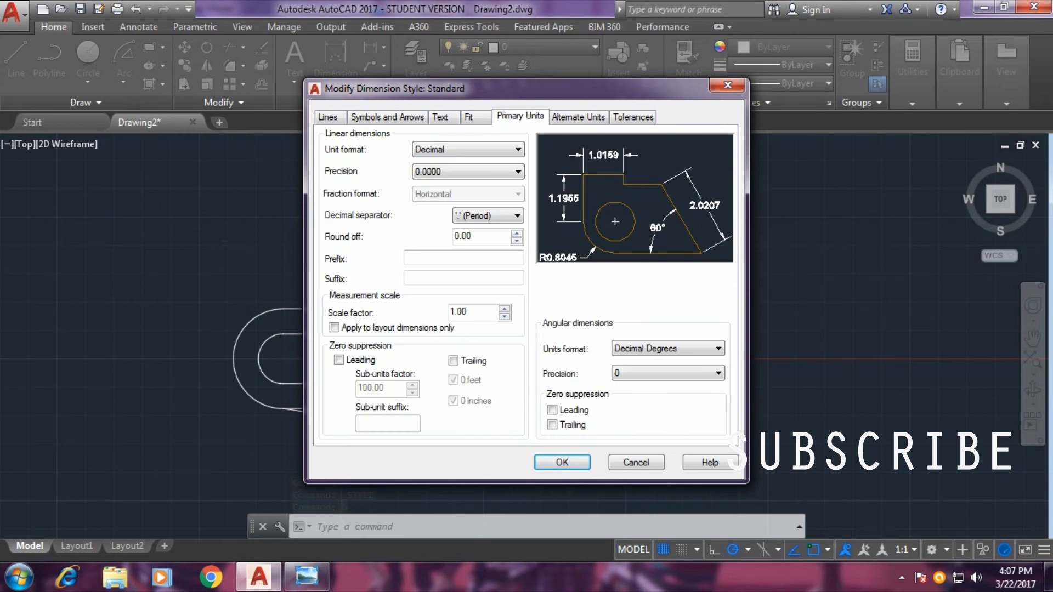
pyautogui.click(468, 172)
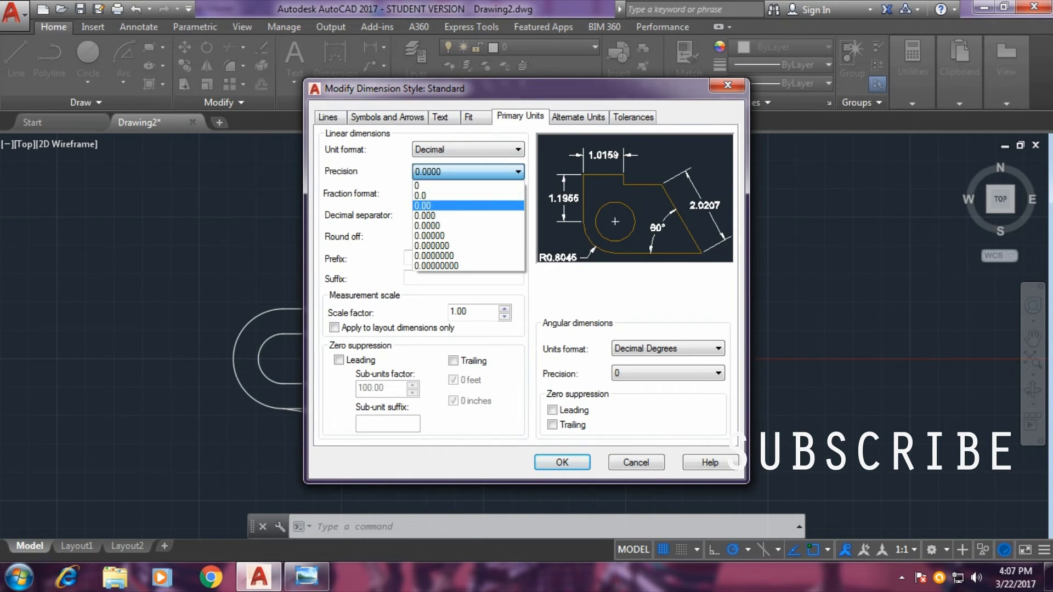
pyautogui.click(439, 206)
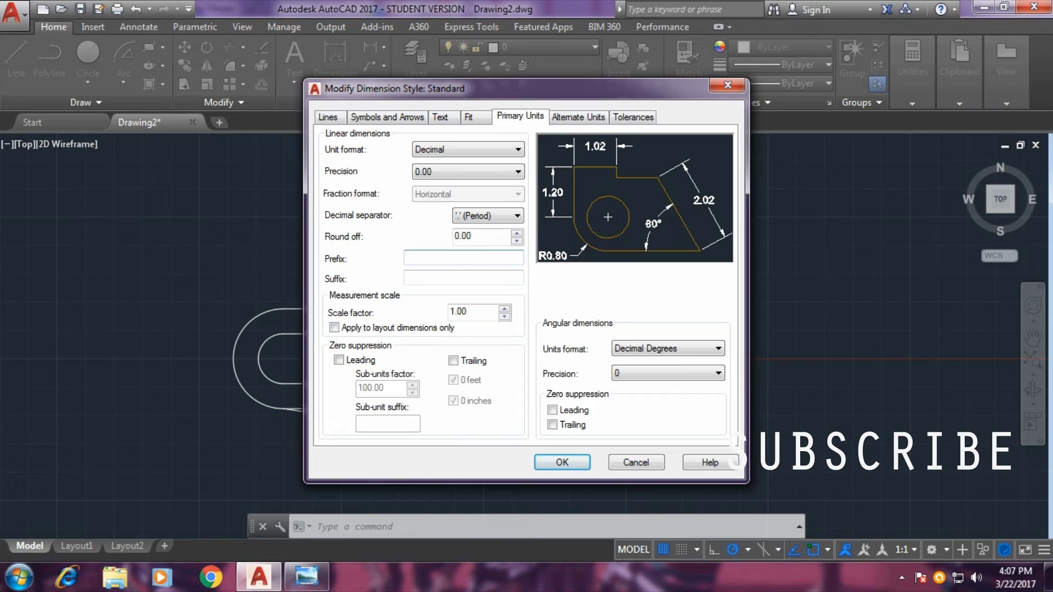
pyautogui.click(468, 116)
pyautogui.click(440, 117)
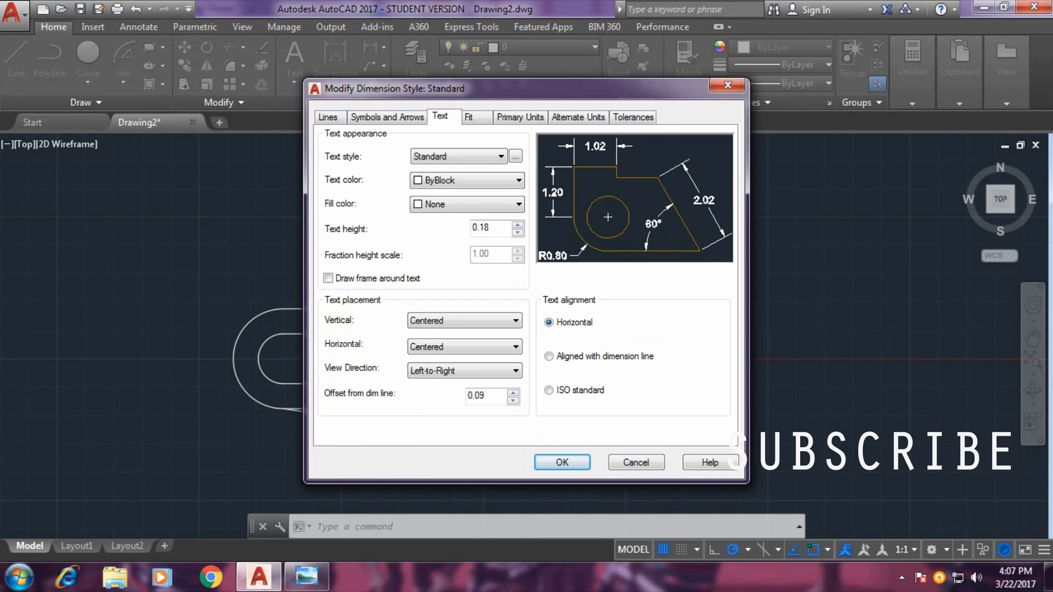
pyautogui.doubleClick(480, 228)
pyautogui.write('1')
pyautogui.click(386, 117)
pyautogui.write('1')
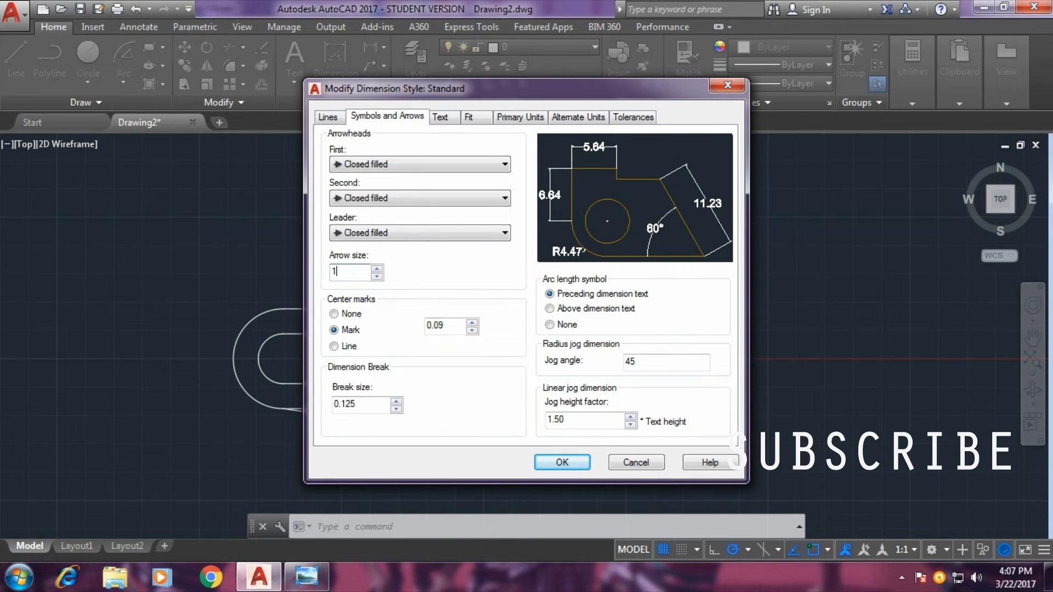
pyautogui.press('Return')
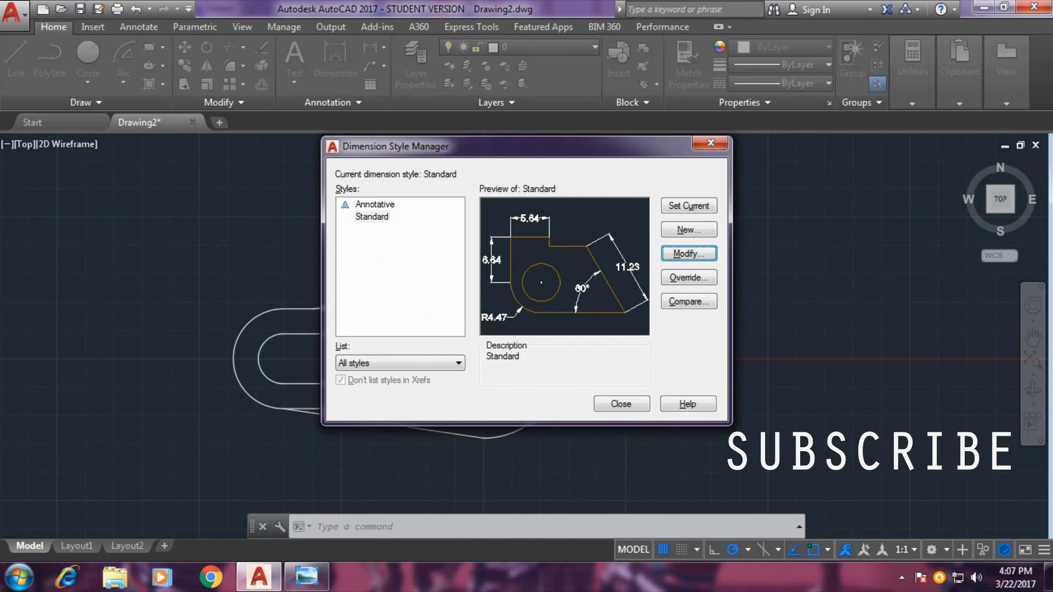
pyautogui.press('Return')
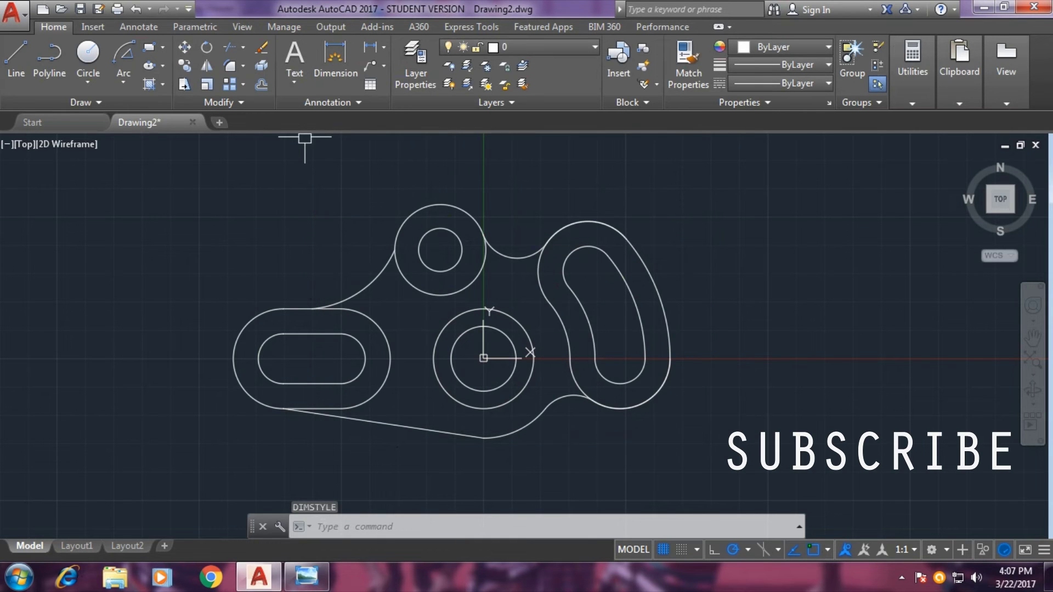
# Step: Place a trial 25.00 dimension between the left slot's arc centres, above the slot
pyautogui.click(283, 357)
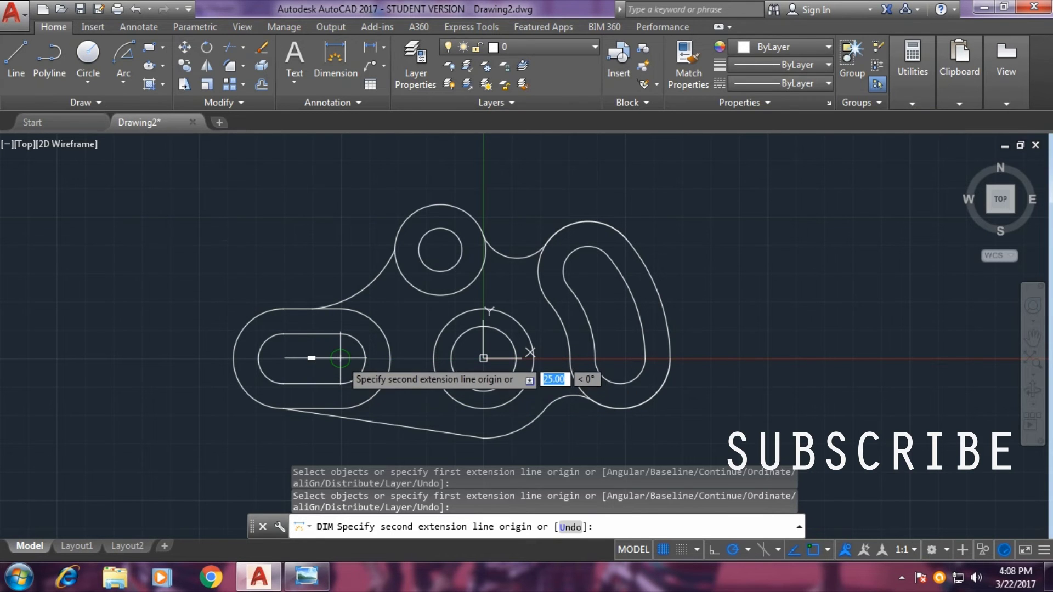
pyautogui.click(339, 358)
pyautogui.click(307, 241)
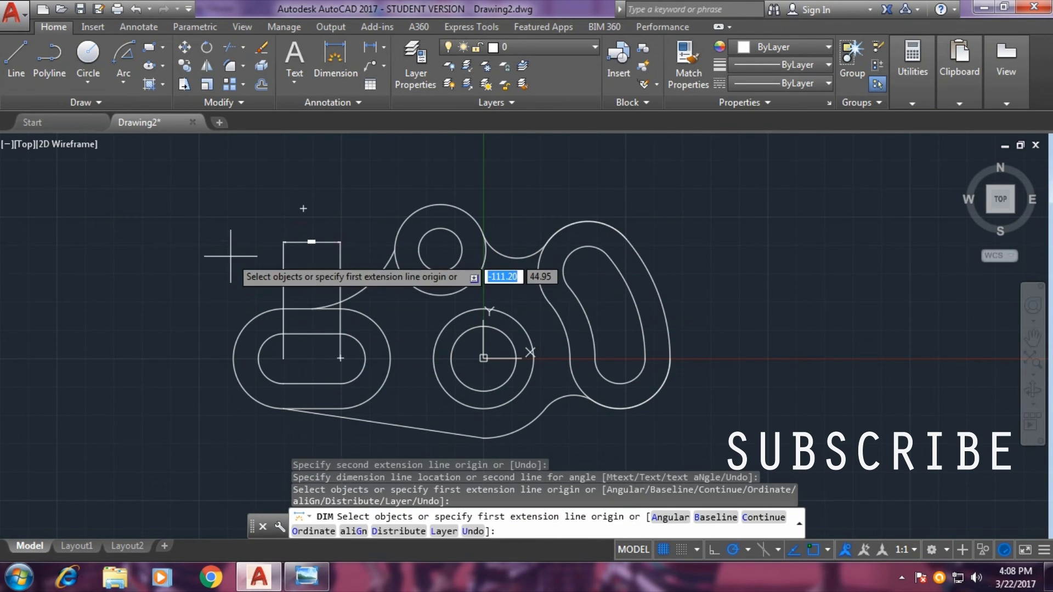
pyautogui.scroll(1, 279, 254)
pyautogui.scroll(1, 278, 252)
pyautogui.scroll(-2, 279, 253)
# Step: End the dimensioning command and delete the tiny-text dimension above the slot
pyautogui.write('c')
pyautogui.press('Return')
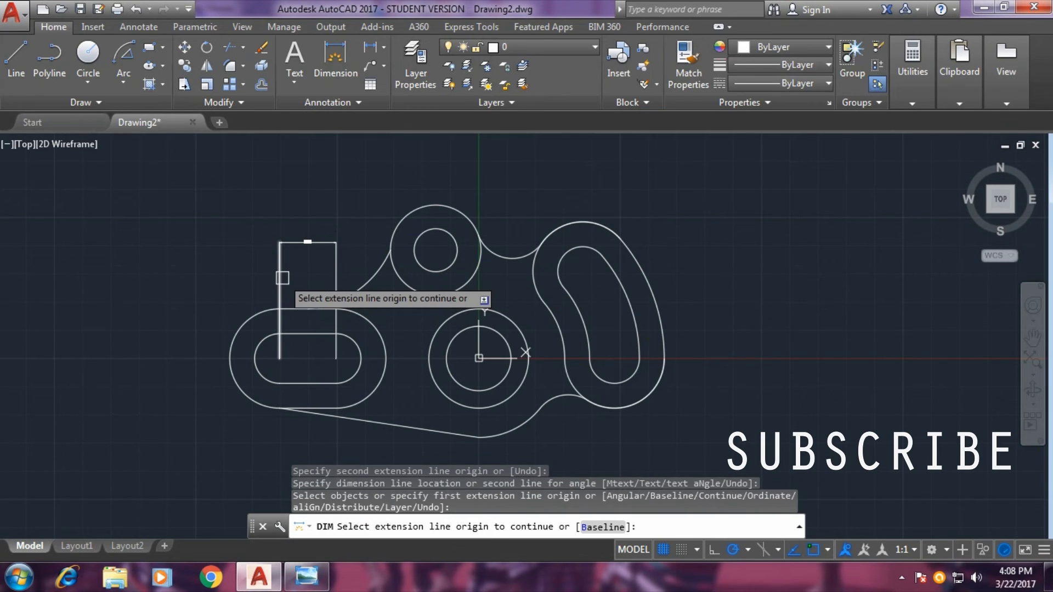
pyautogui.press('Escape')
pyautogui.rightClick(242, 247)
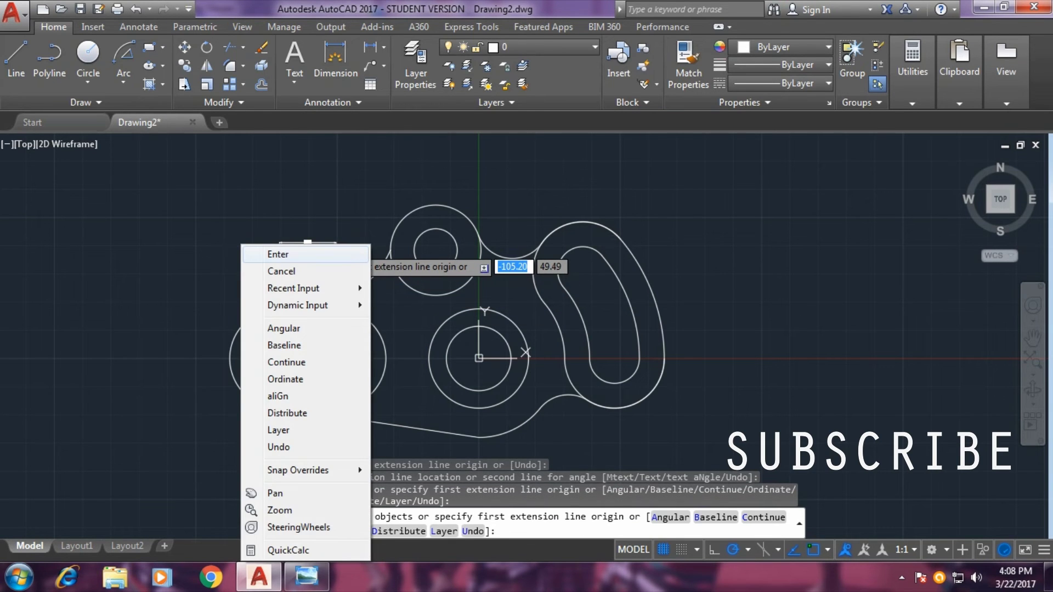
pyautogui.click(278, 254)
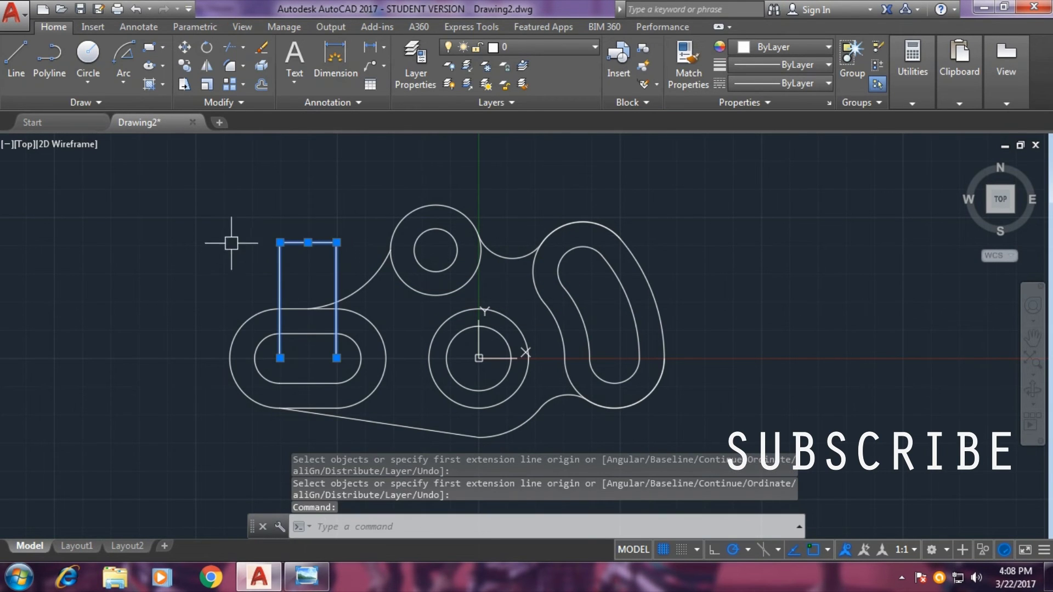
pyautogui.press('Delete')
pyautogui.click(327, 102)
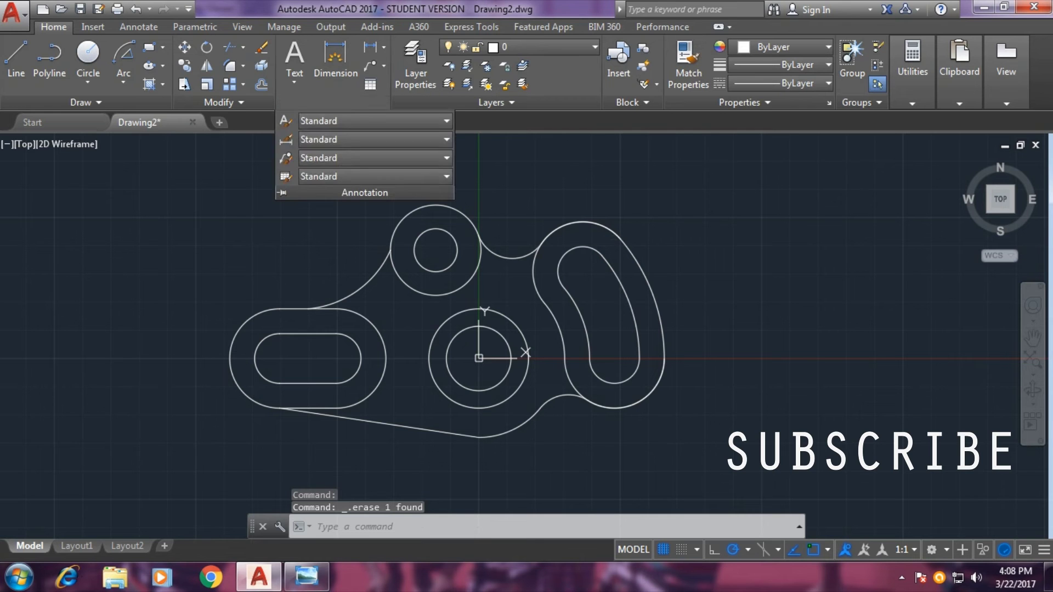
# Step: Open the Text Style manager and close it without changes
pyautogui.click(373, 120)
pyautogui.click(347, 196)
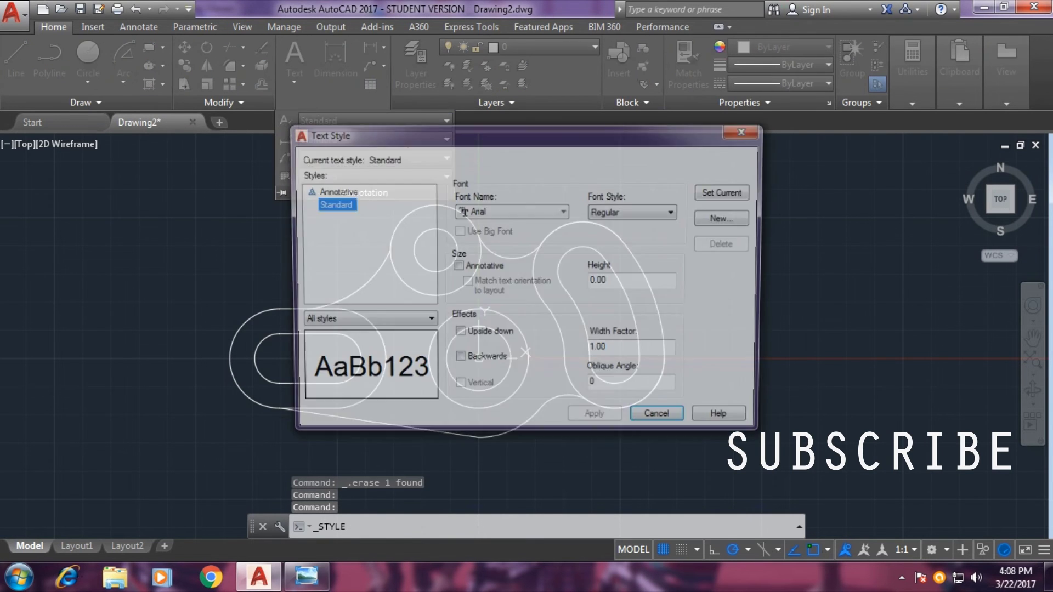
pyautogui.click(746, 130)
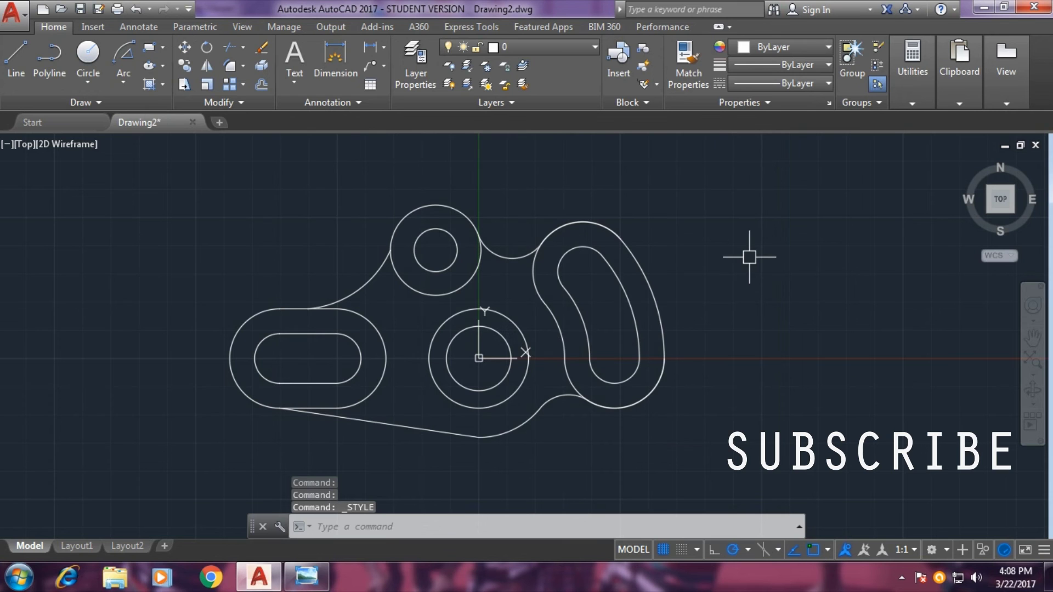
pyautogui.write('D')
# Step: Change the Standard dimension style's text height to 5.00 and close the style manager
pyautogui.press('Return')
pyautogui.click(688, 253)
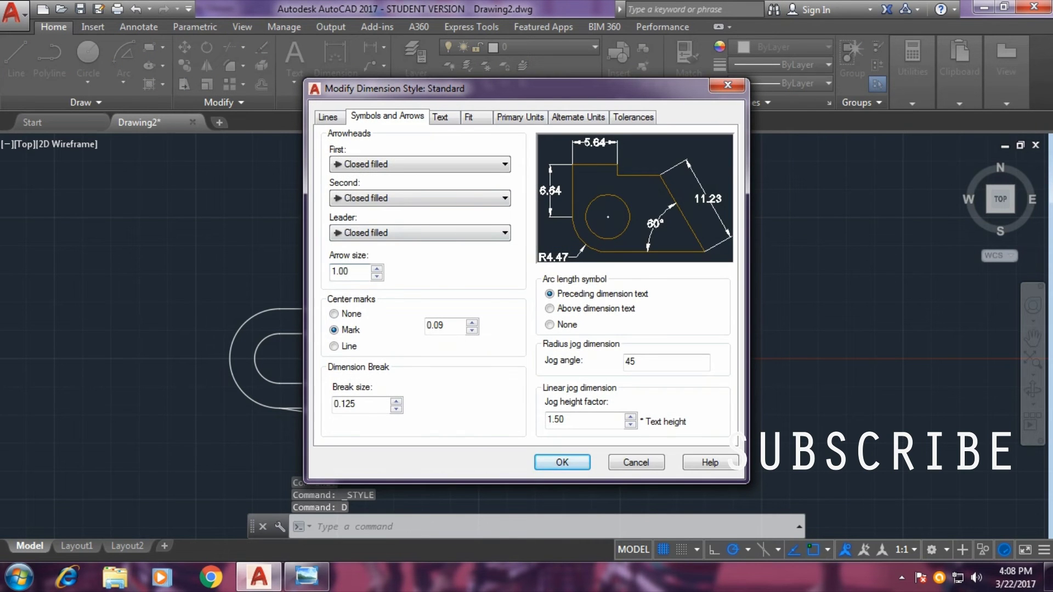
pyautogui.click(440, 117)
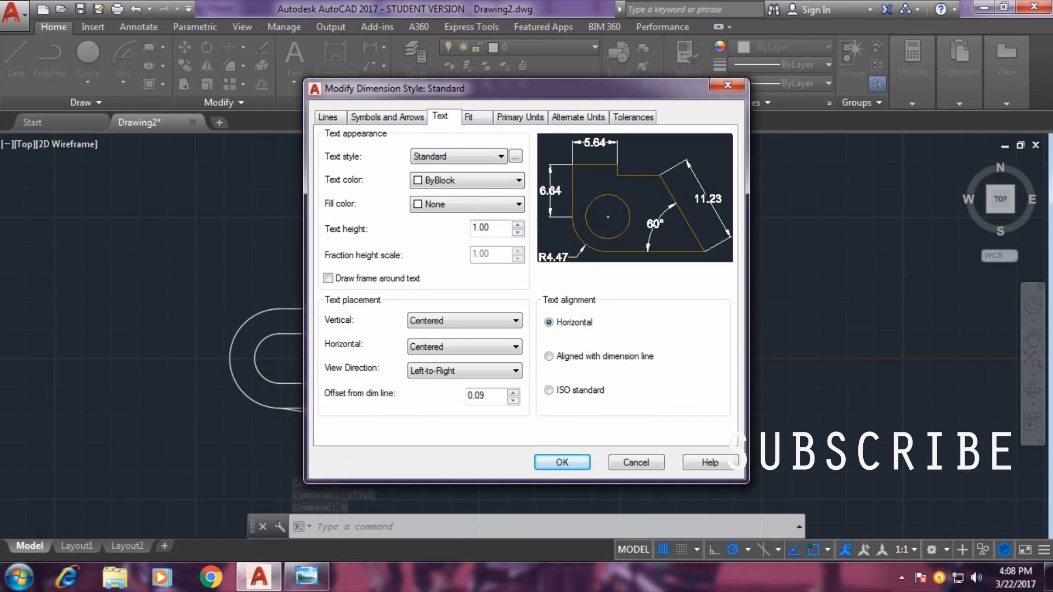
pyautogui.click(468, 117)
pyautogui.click(519, 117)
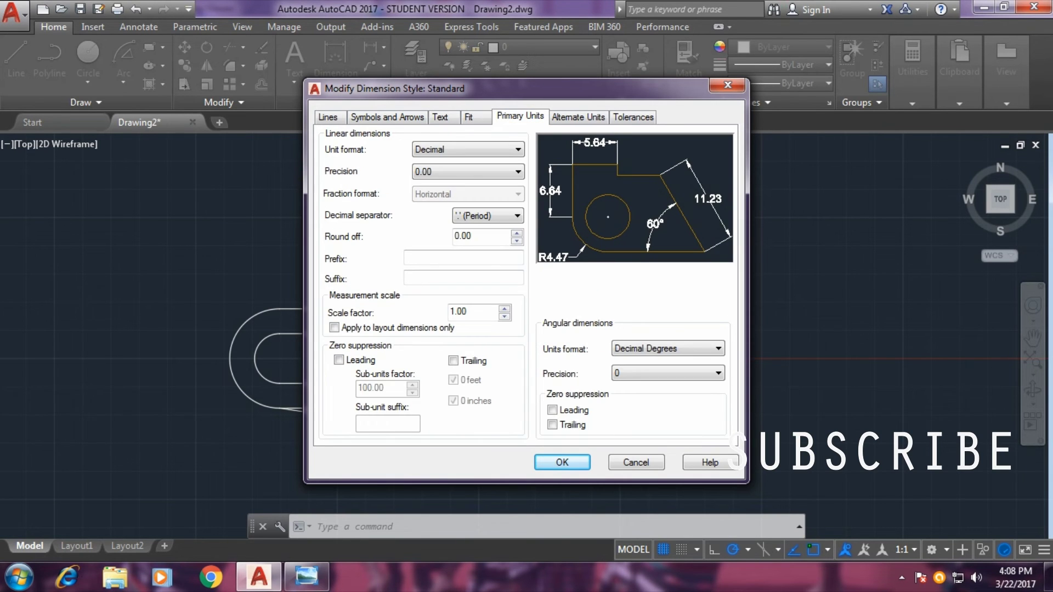
pyautogui.hotkey('ctrl', 'shift', 'Tab')
pyautogui.hotkey('ctrl', 'shift', 'Tab')
pyautogui.hotkey('ctrl', 'shift', 'Tab')
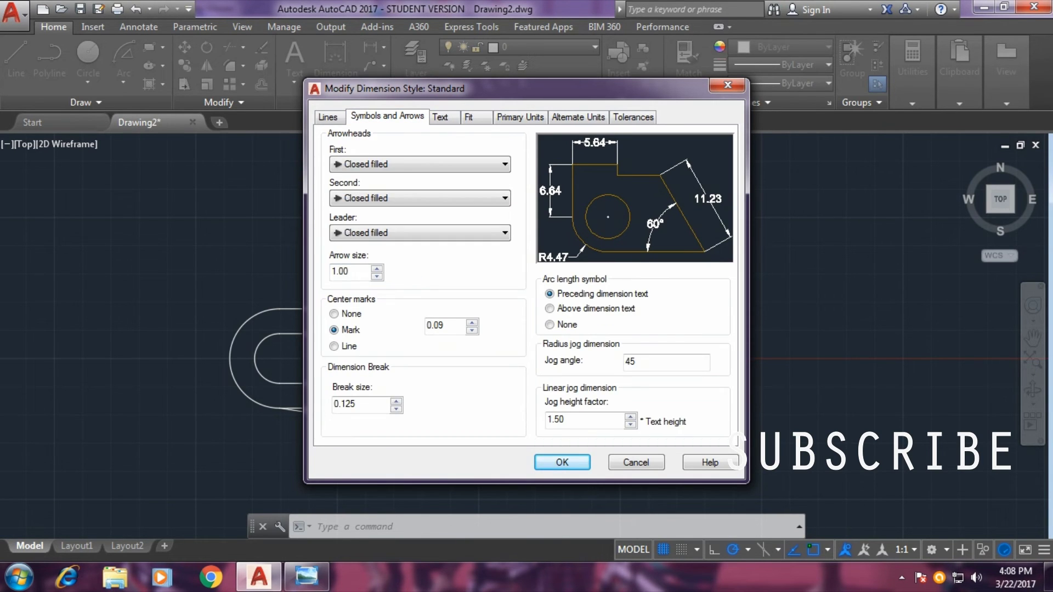
pyautogui.hotkey('ctrl', 'Tab')
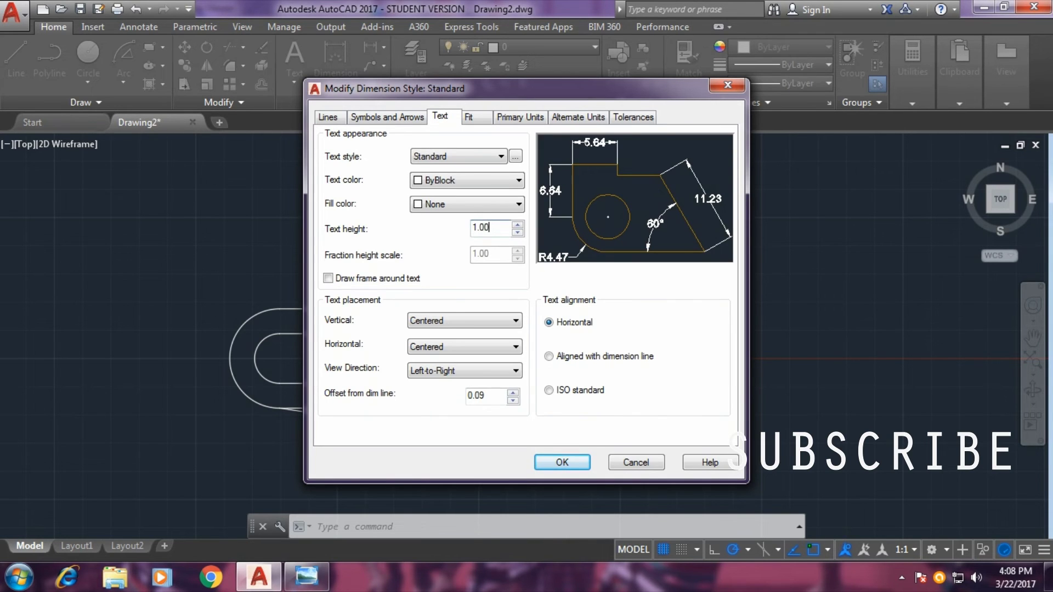
pyautogui.hotkey('ctrl', 'shift', 'Tab')
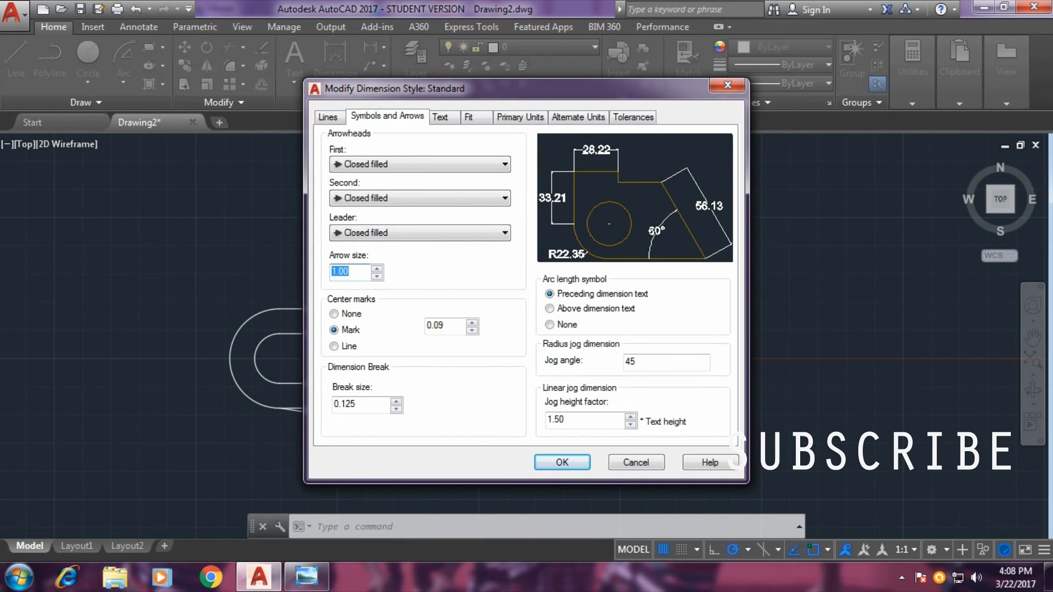
pyautogui.click(440, 117)
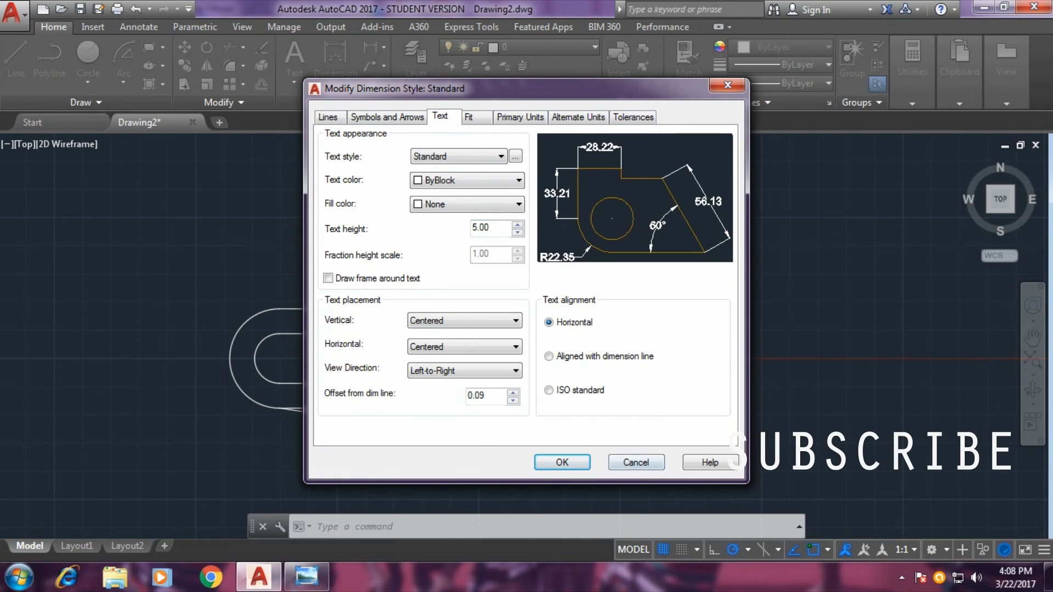
pyautogui.press('Return')
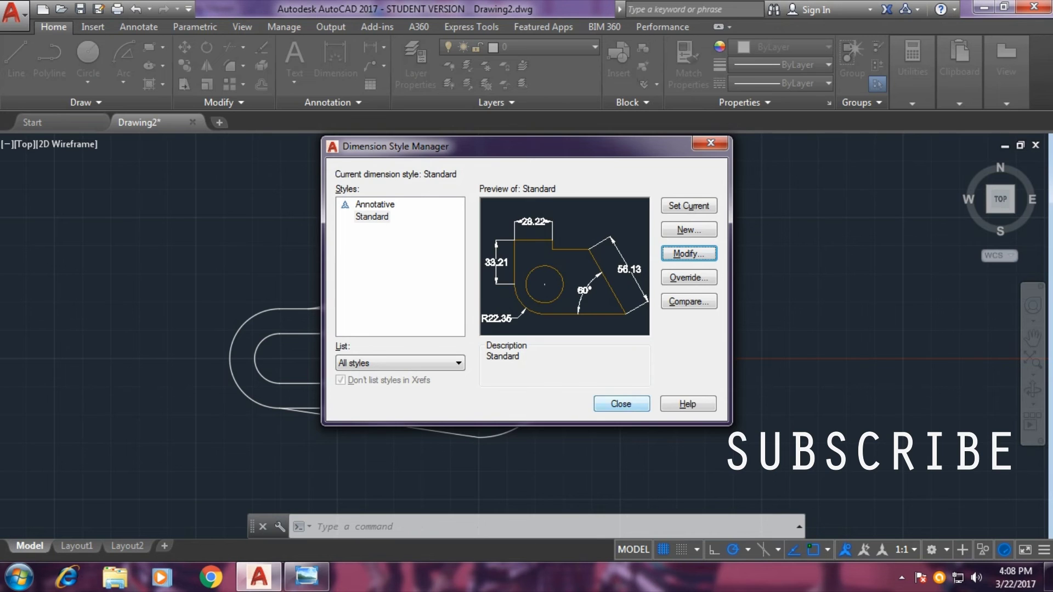
pyautogui.click(621, 404)
pyautogui.click(335, 60)
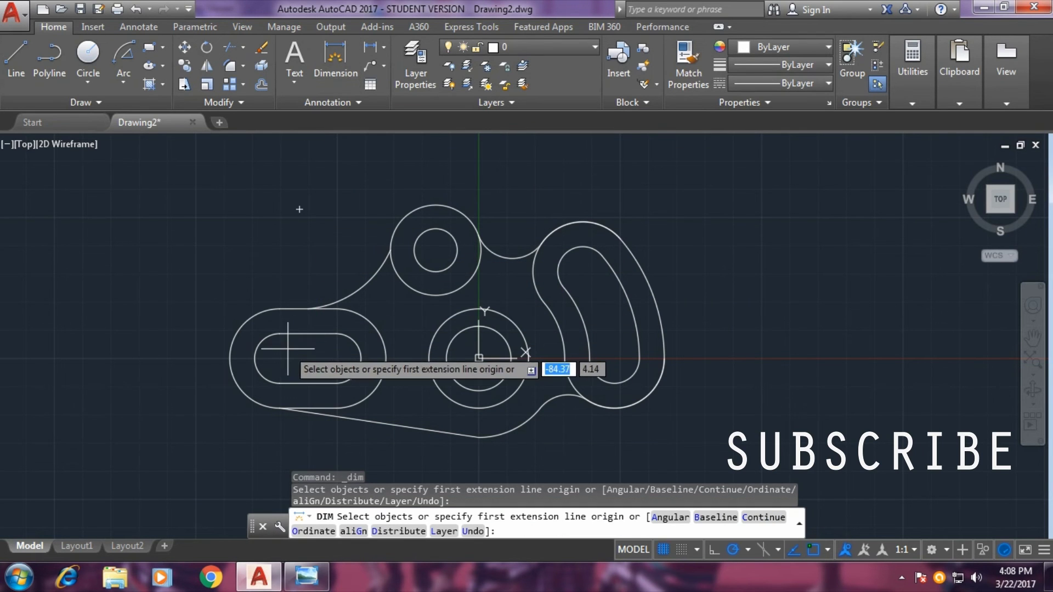
# Step: Dimension the left slot's centre spacing (25.00) and right slot to central hole distance (60.00)
pyautogui.click(336, 357)
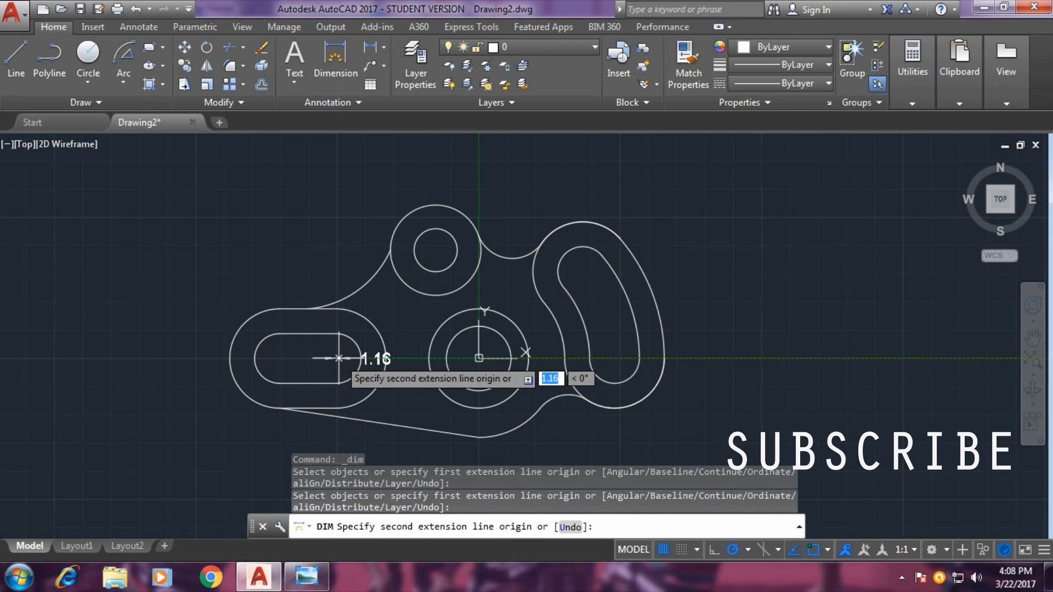
pyautogui.click(280, 358)
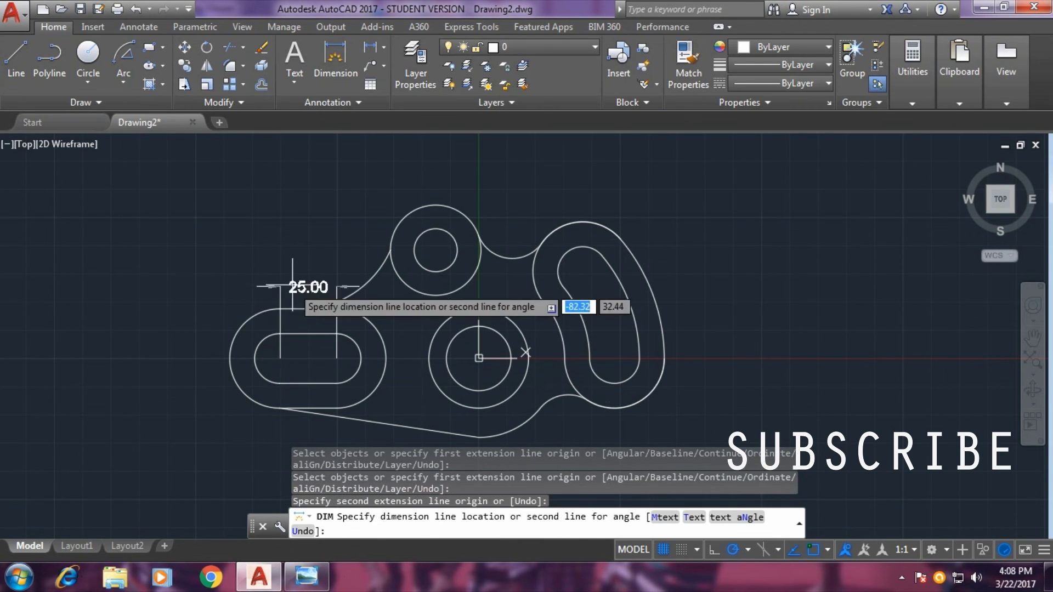
pyautogui.click(285, 182)
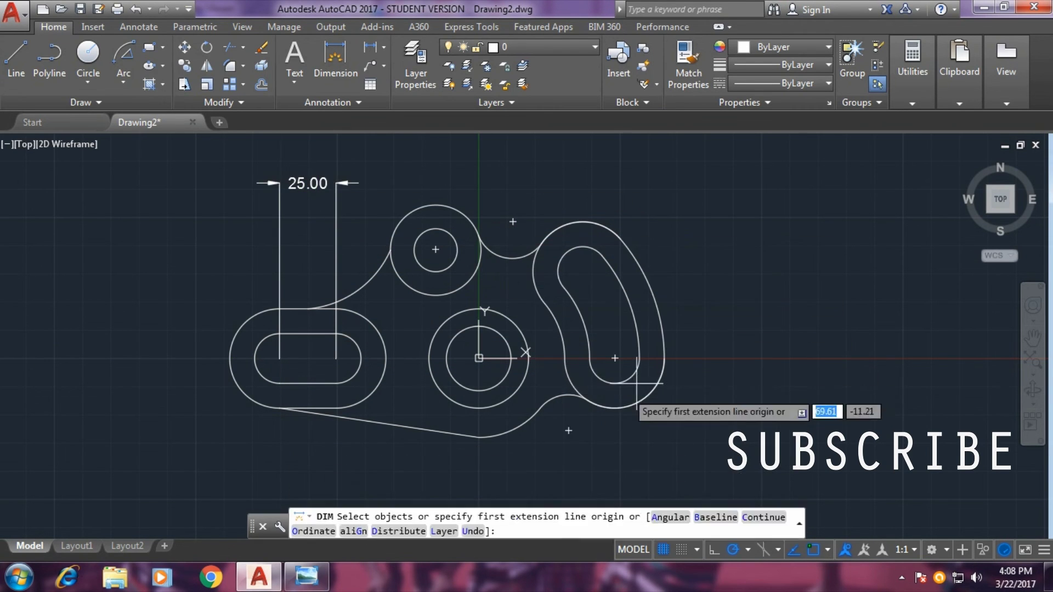
pyautogui.click(614, 358)
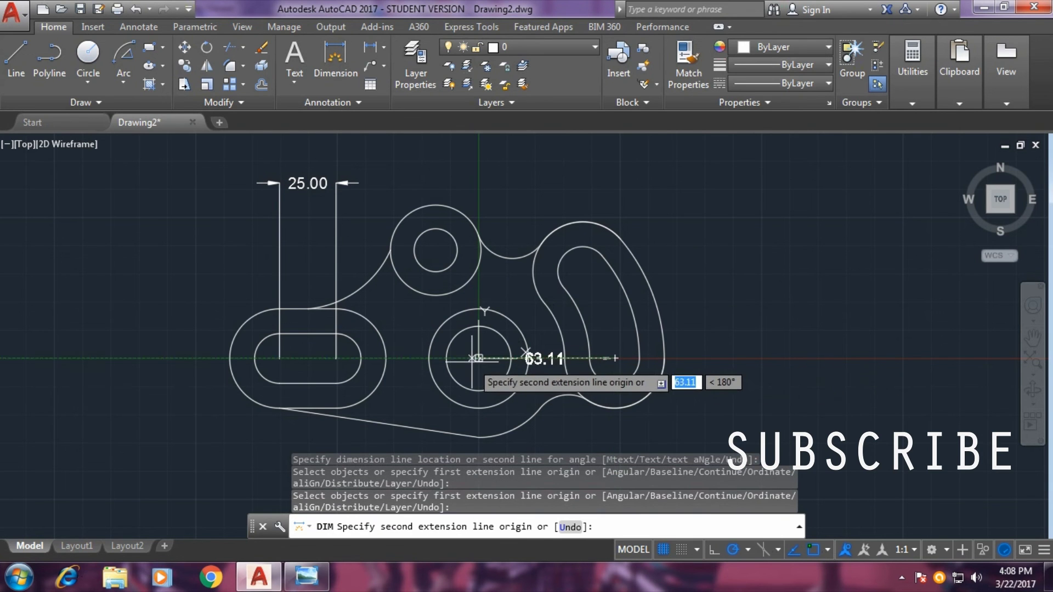
pyautogui.click(479, 358)
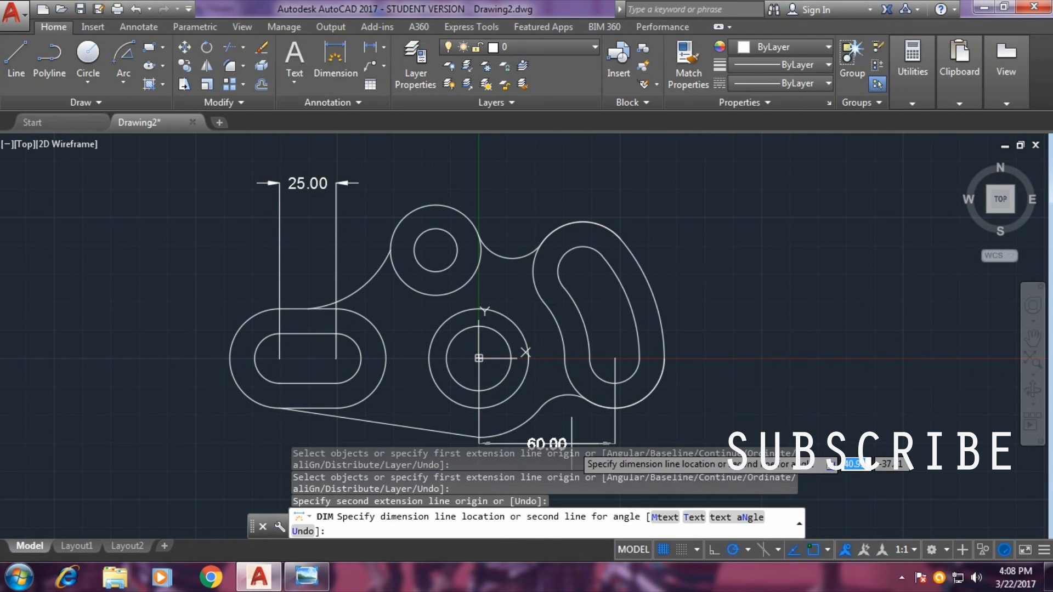
pyautogui.click(559, 445)
# Step: Add 63.00 and 88.00 horizontal dimensions from the central hole, and a 48.00 vertical one
pyautogui.moveTo(741, 418); pyautogui.dragTo(760, 333, button='middle')
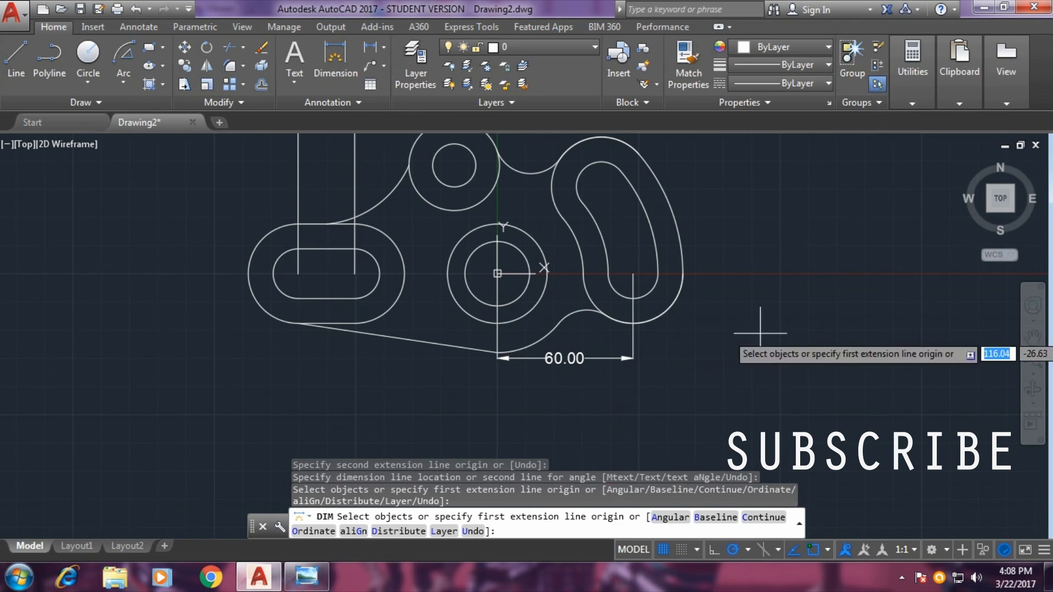
pyautogui.click(496, 273)
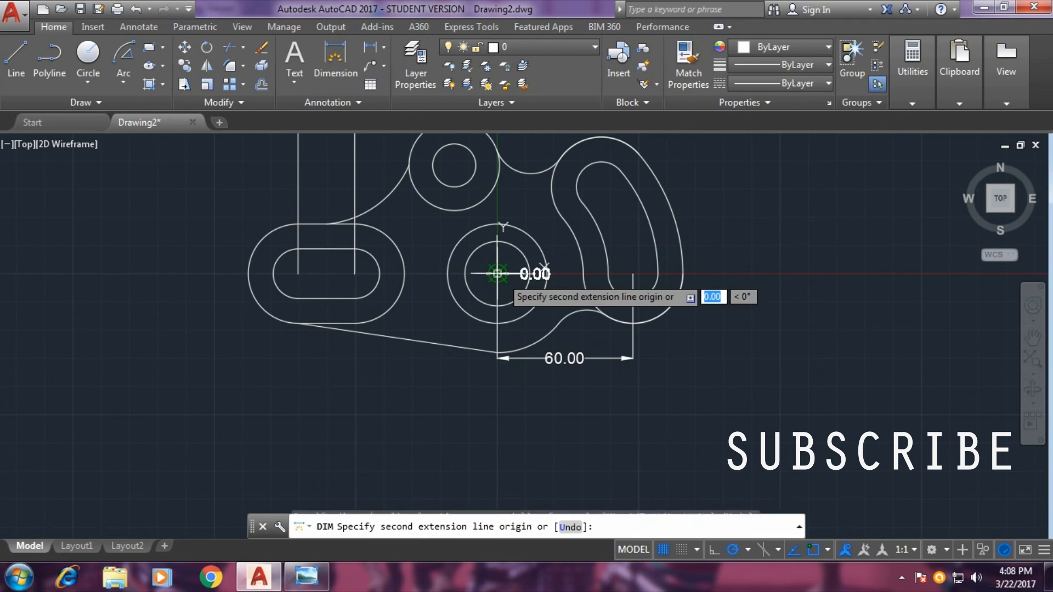
pyautogui.click(354, 273)
pyautogui.click(407, 359)
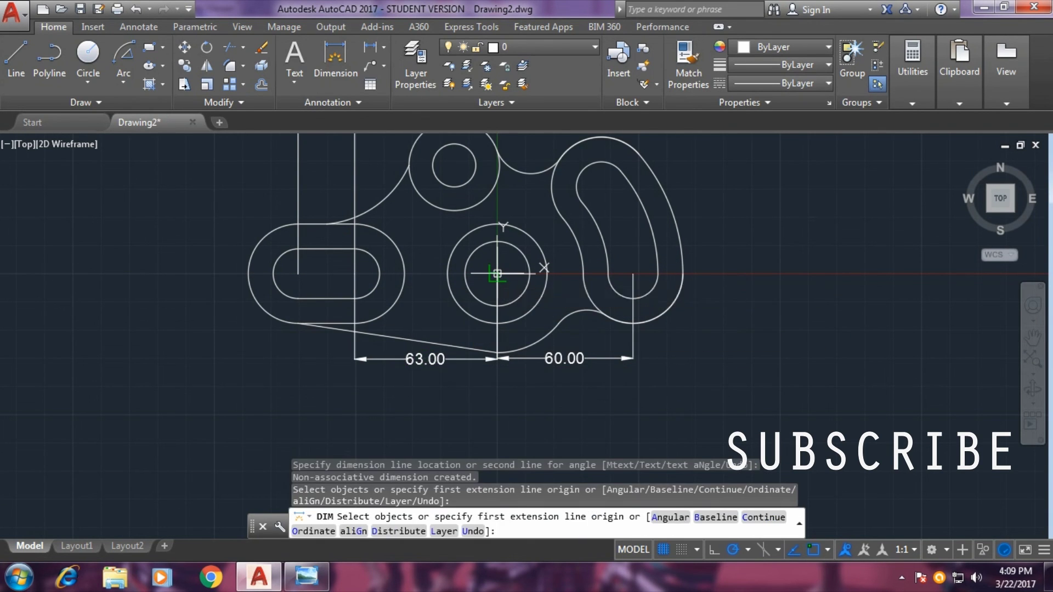
pyautogui.click(497, 273)
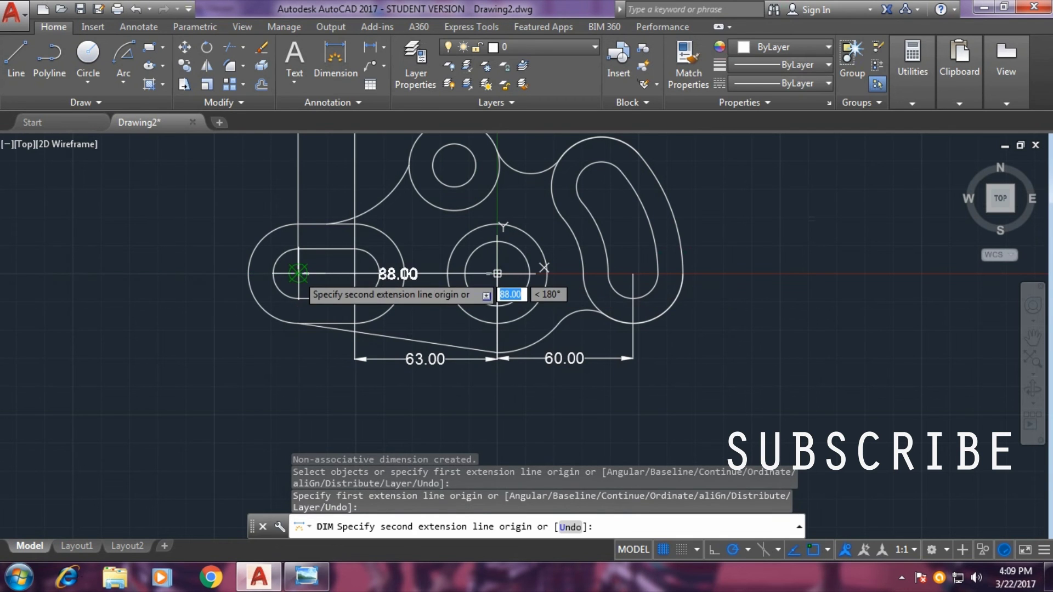
pyautogui.click(299, 272)
pyautogui.click(402, 402)
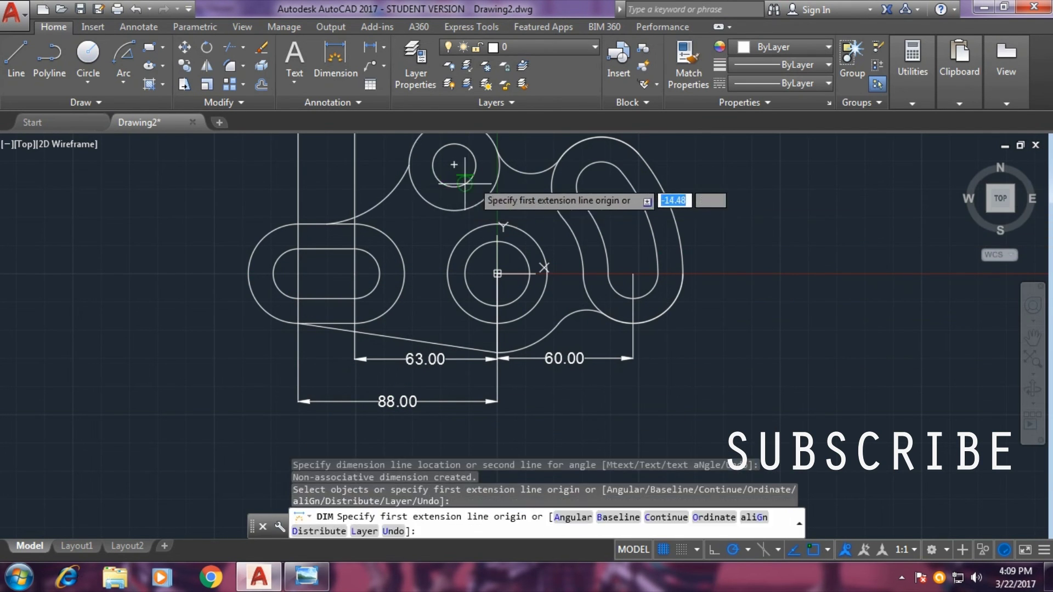
pyautogui.click(454, 164)
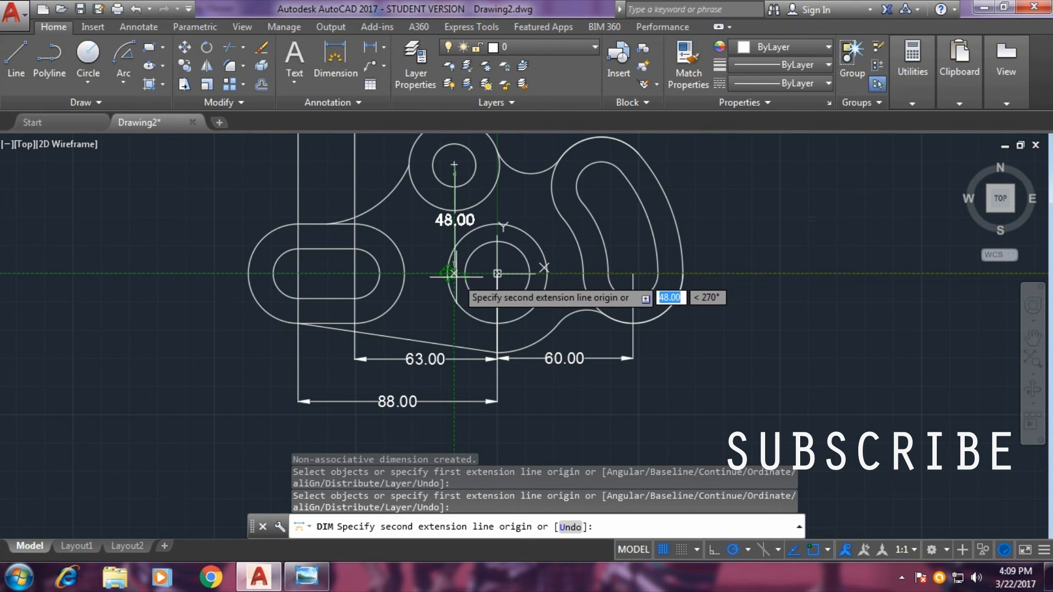
pyautogui.click(454, 273)
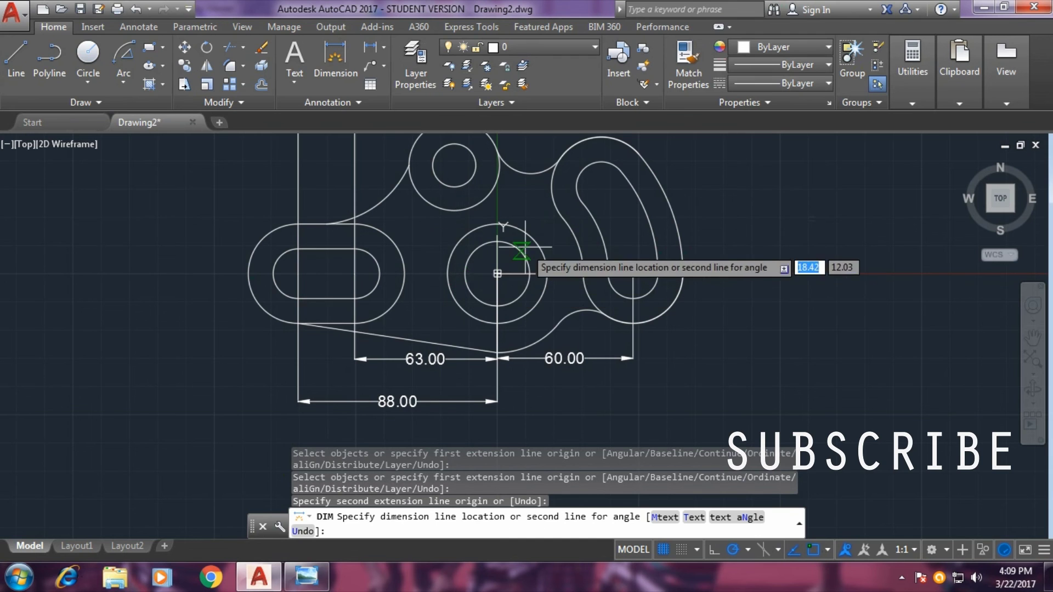
pyautogui.click(422, 244)
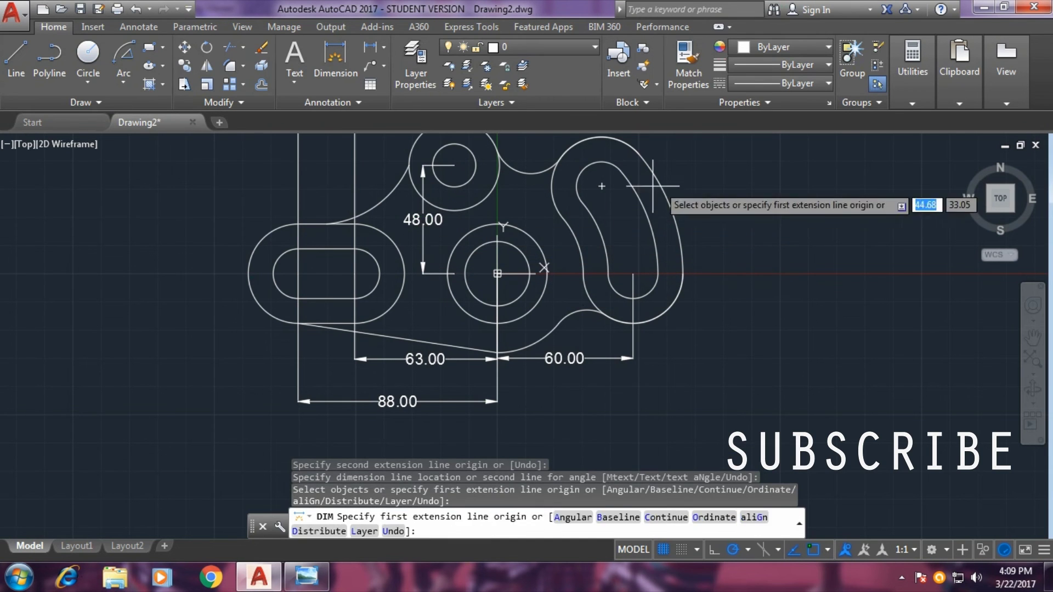
# Step: Dimension 19.00 from the small upper hole's centre to the central hole's centre, placed above
pyautogui.moveTo(749, 181); pyautogui.dragTo(746, 225, button='middle')
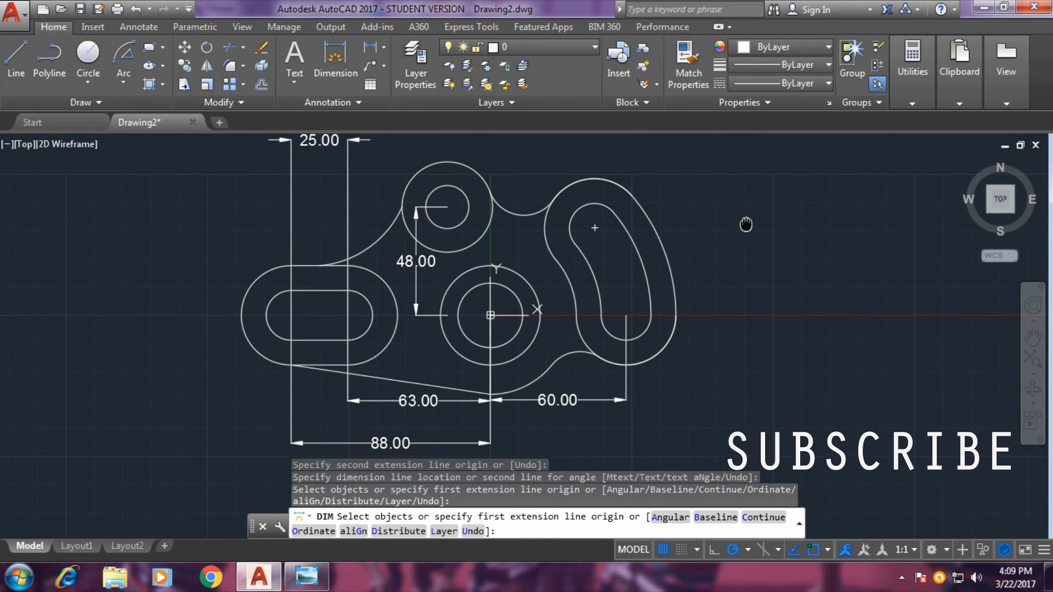
pyautogui.click(447, 206)
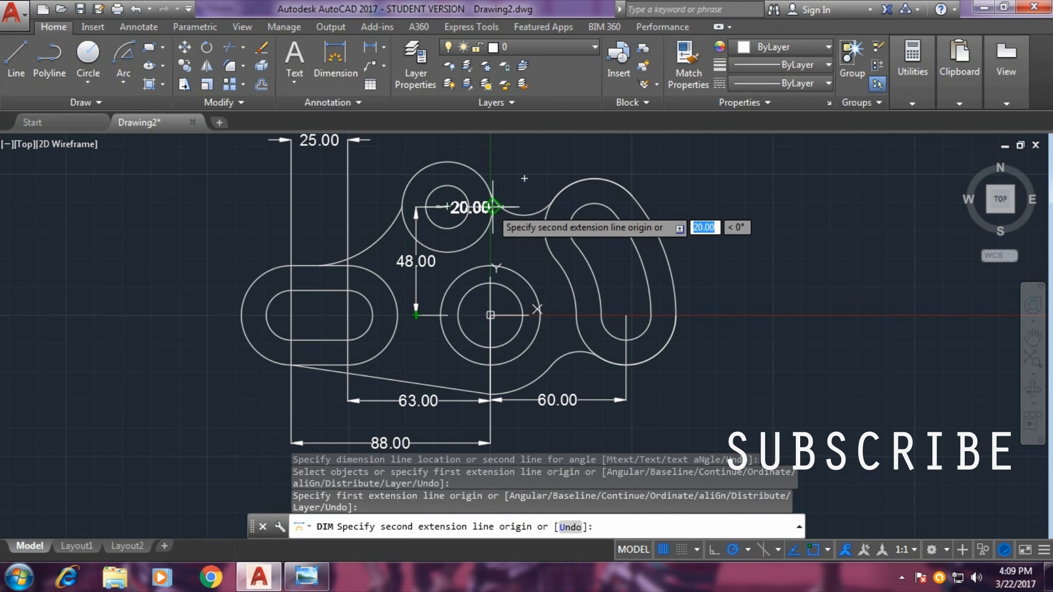
pyautogui.scroll(4, 472, 286)
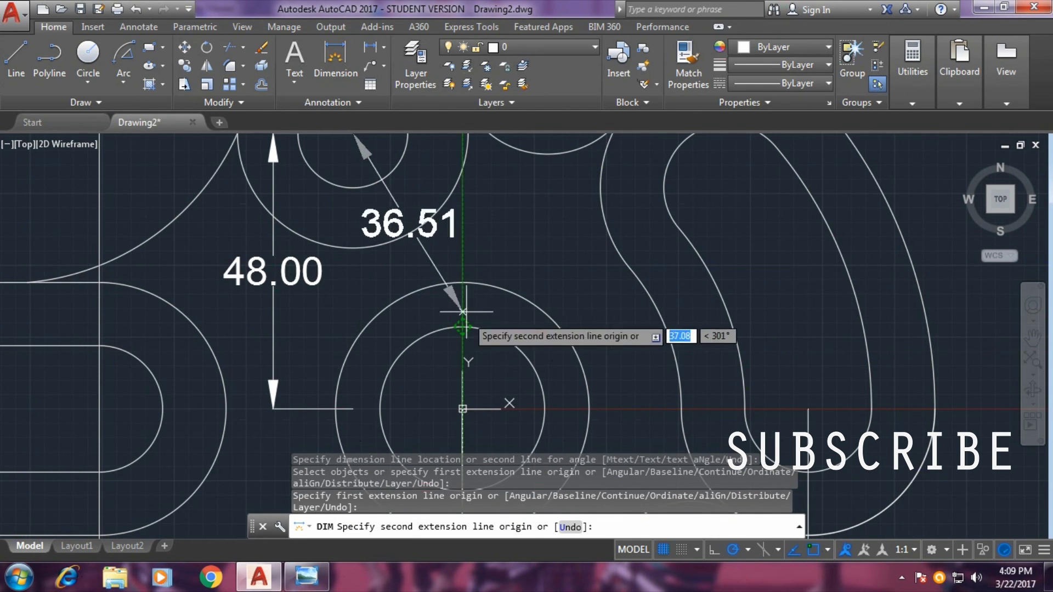
pyautogui.scroll(-3, 470, 176)
pyautogui.scroll(4, 470, 277)
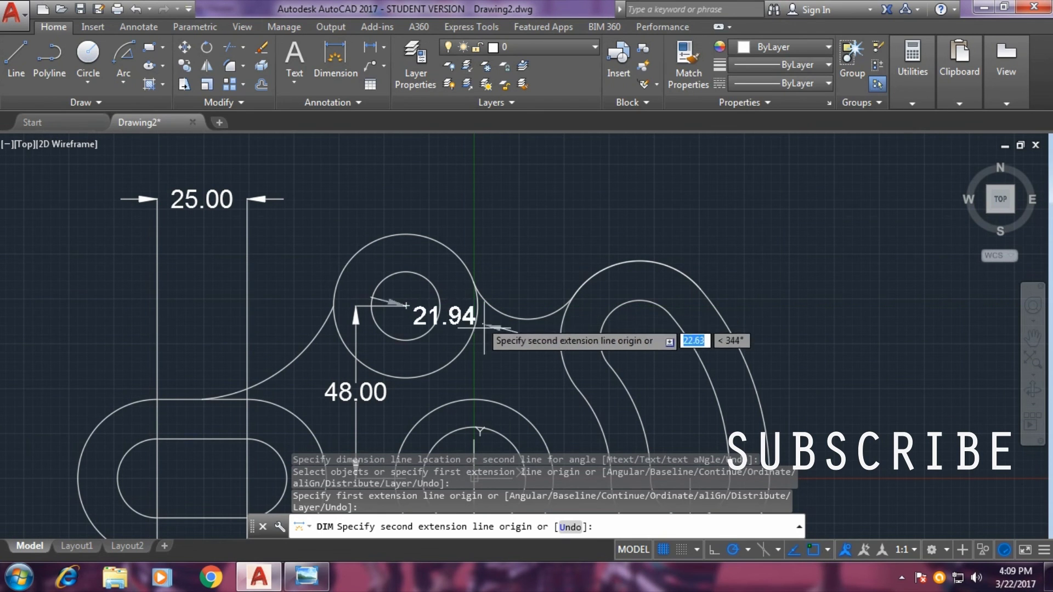
pyautogui.scroll(-2, 485, 380)
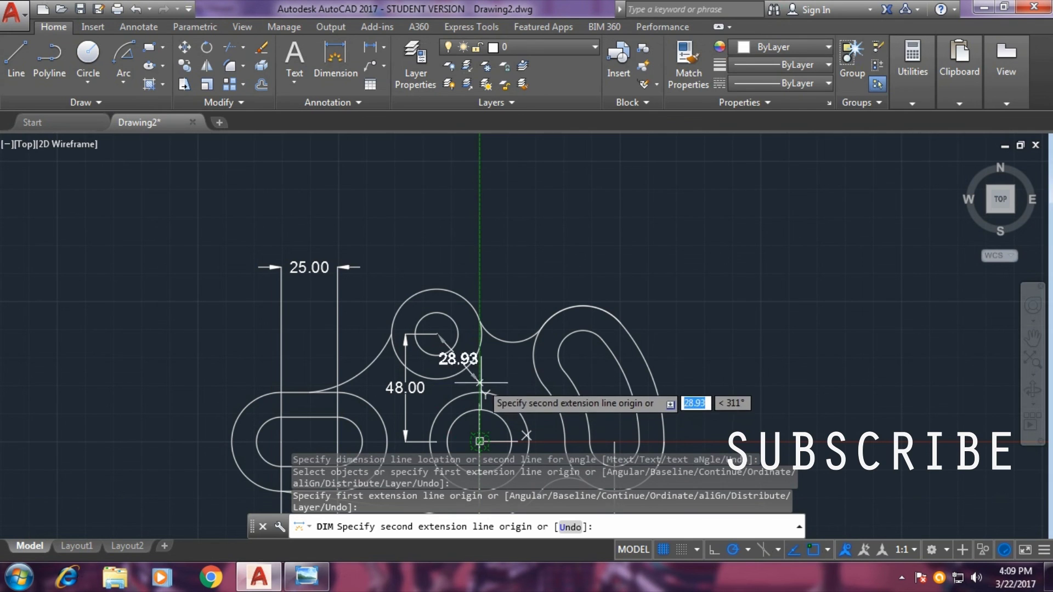
pyautogui.click(480, 333)
pyautogui.click(479, 271)
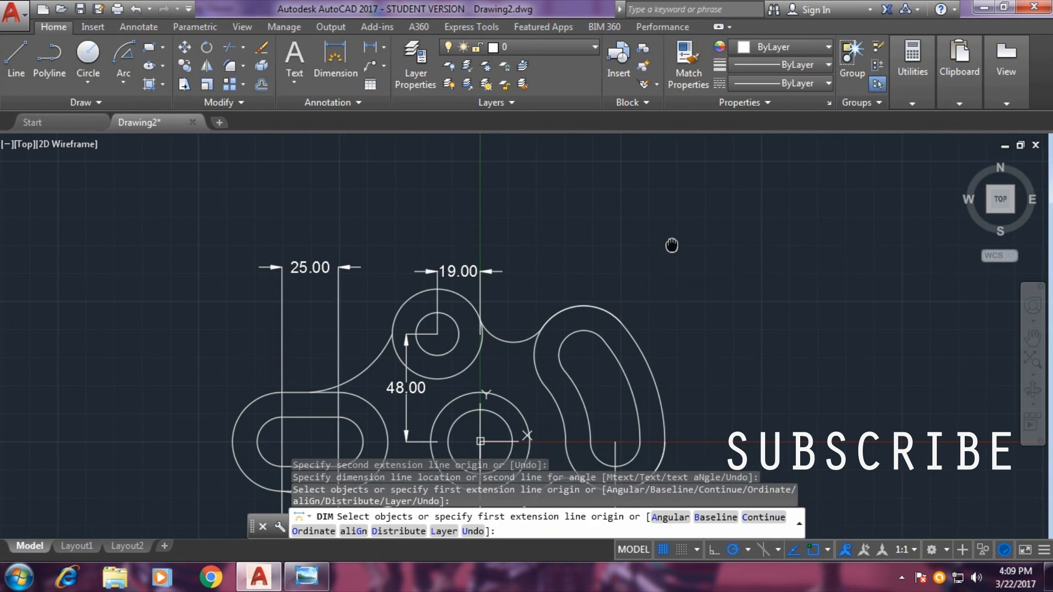
pyautogui.moveTo(675, 236); pyautogui.dragTo(693, 182, button='middle')
pyautogui.moveTo(770, 288)
pyautogui.mouseDown(button='middle')
pyautogui.moveTo(774, 207)
pyautogui.moveTo(766, 249)
pyautogui.mouseUp(button='middle')
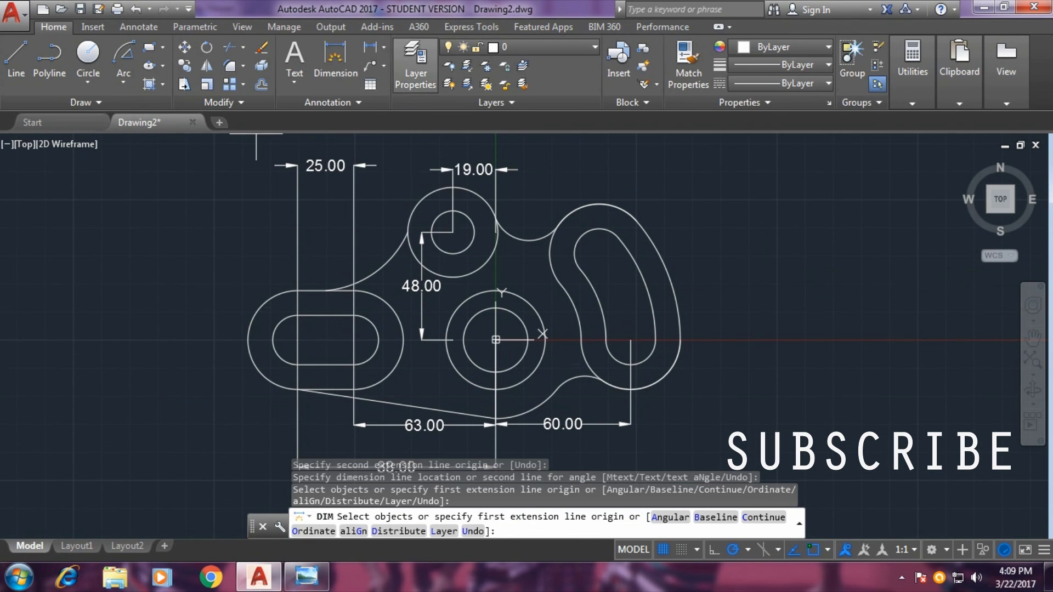
# Step: Add R22.00 and R11.00 radius dimensions to the left slot's arcs
pyautogui.click(383, 48)
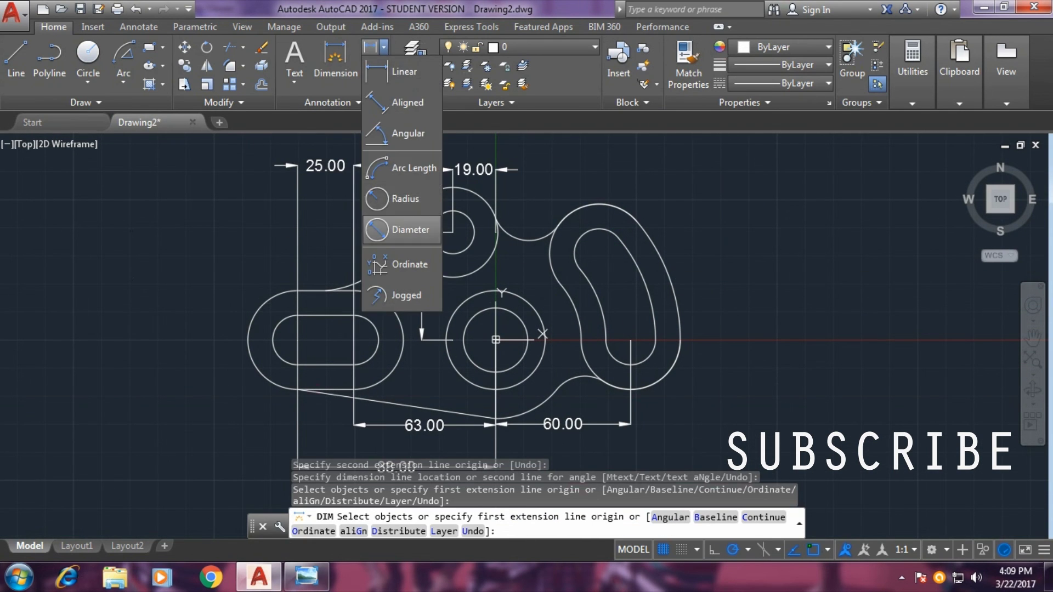
pyautogui.click(384, 198)
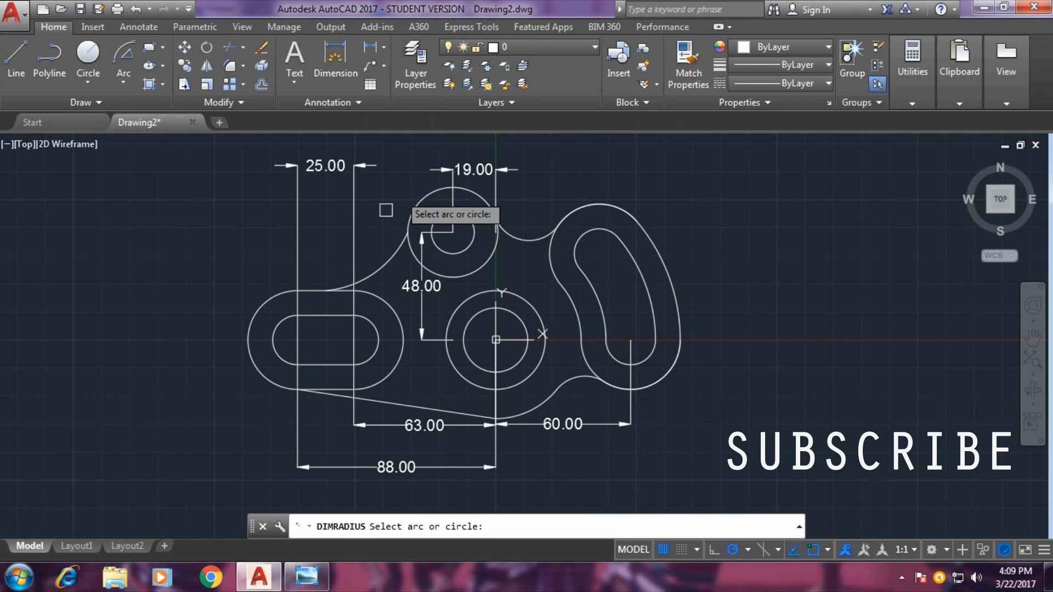
pyautogui.click(249, 342)
pyautogui.click(202, 406)
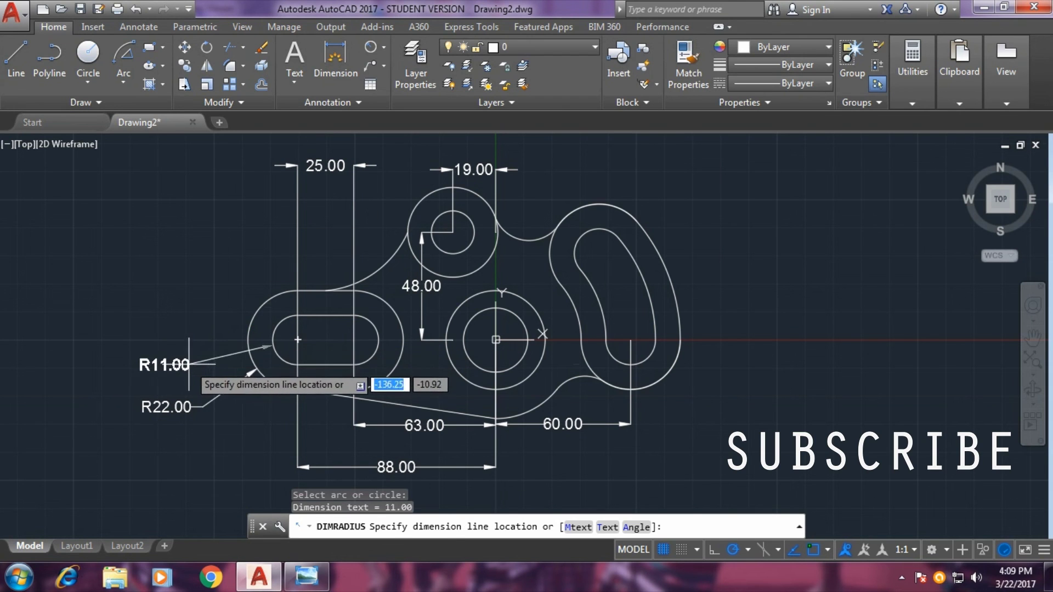
pyautogui.click(170, 354)
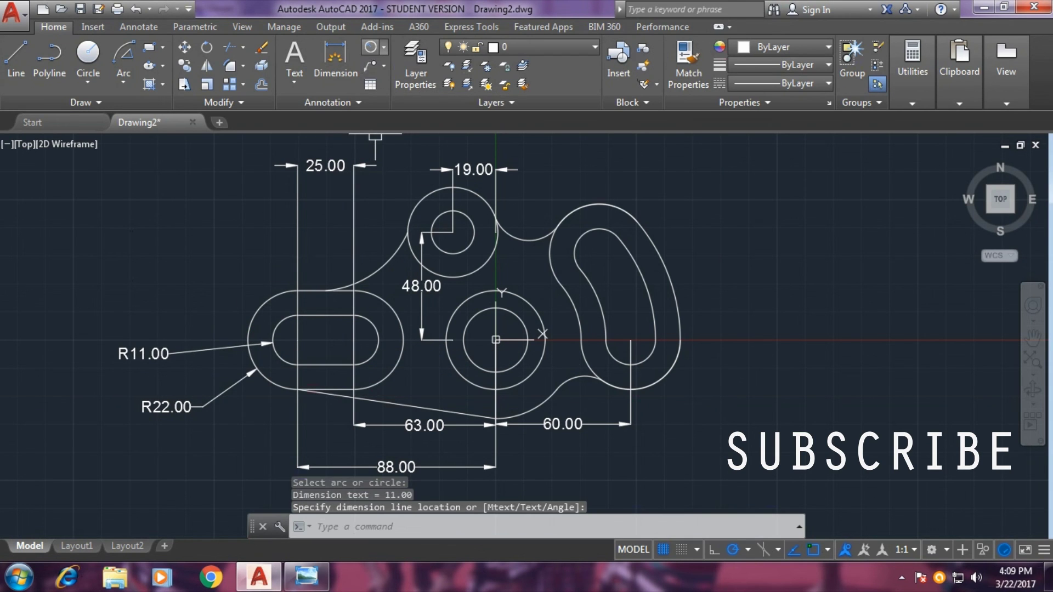
# Step: Add R22.00 and R11.00 radius dimensions to the right curved slot's outer and inner arcs
pyautogui.click(370, 47)
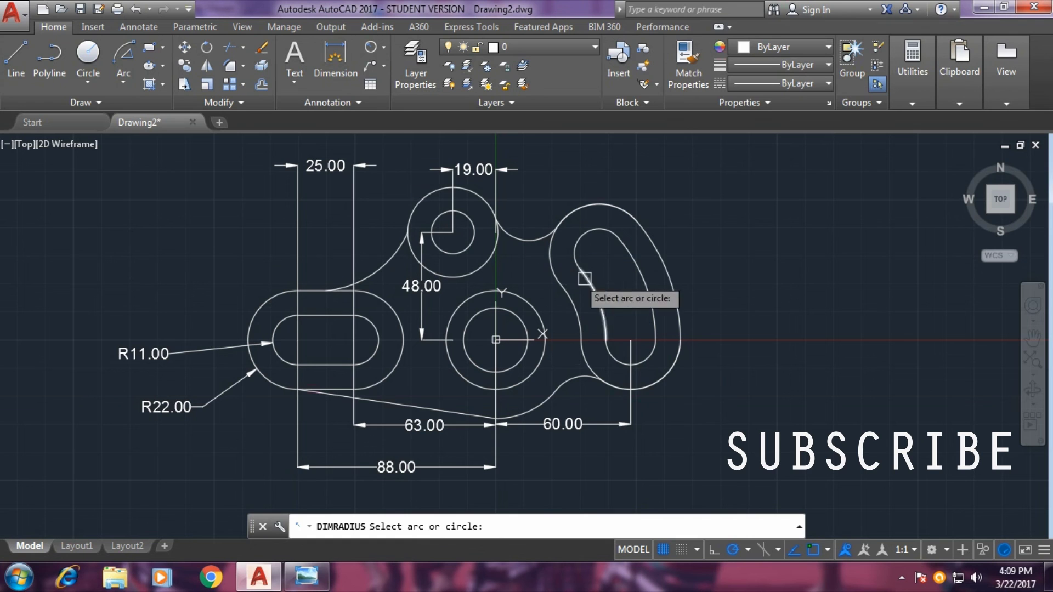
pyautogui.click(600, 205)
pyautogui.click(713, 191)
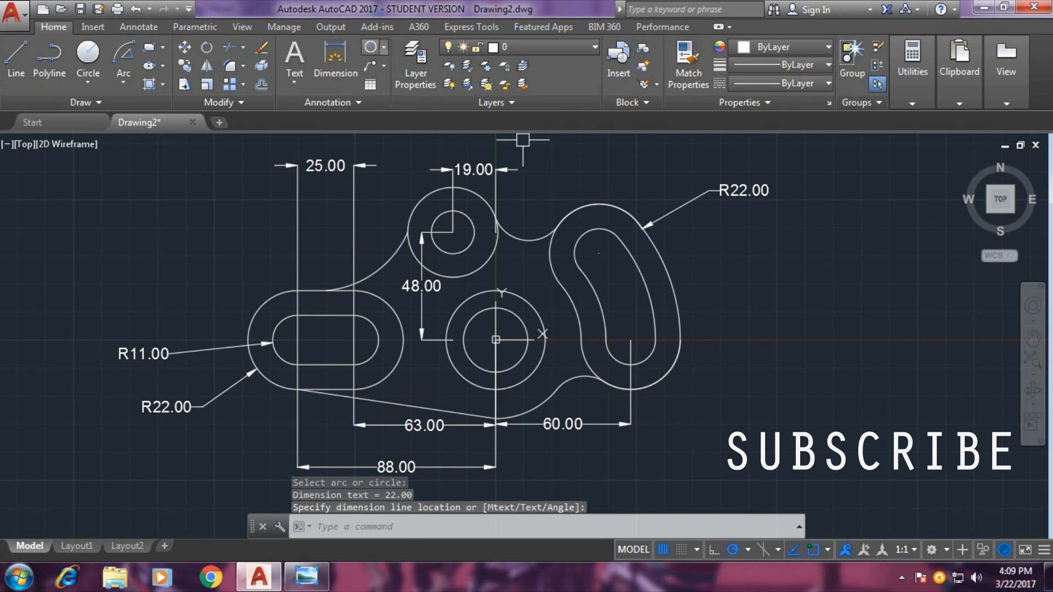
pyautogui.press('Return')
pyautogui.click(582, 234)
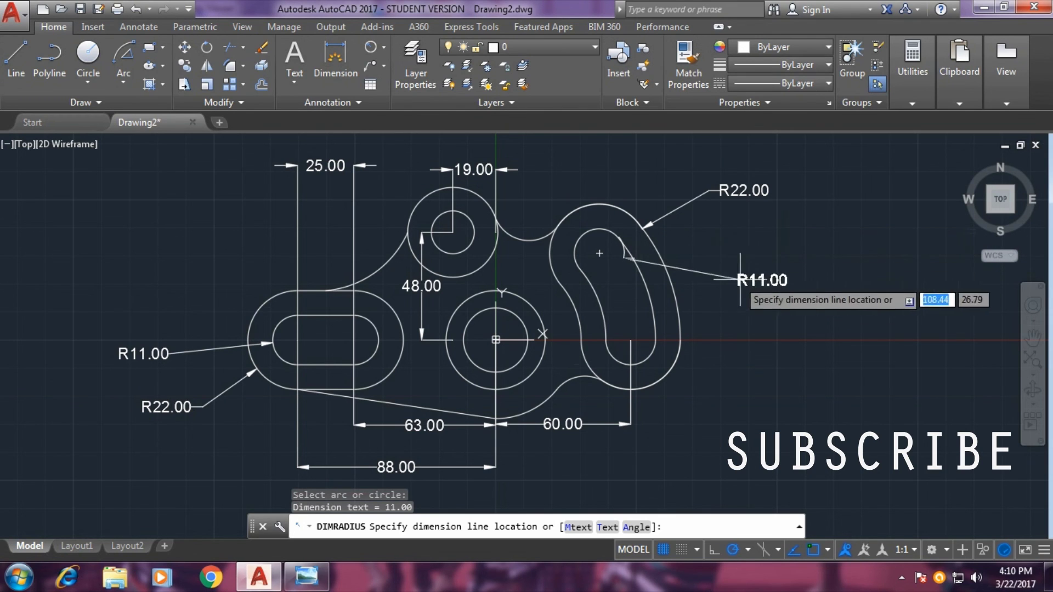
pyautogui.click(725, 251)
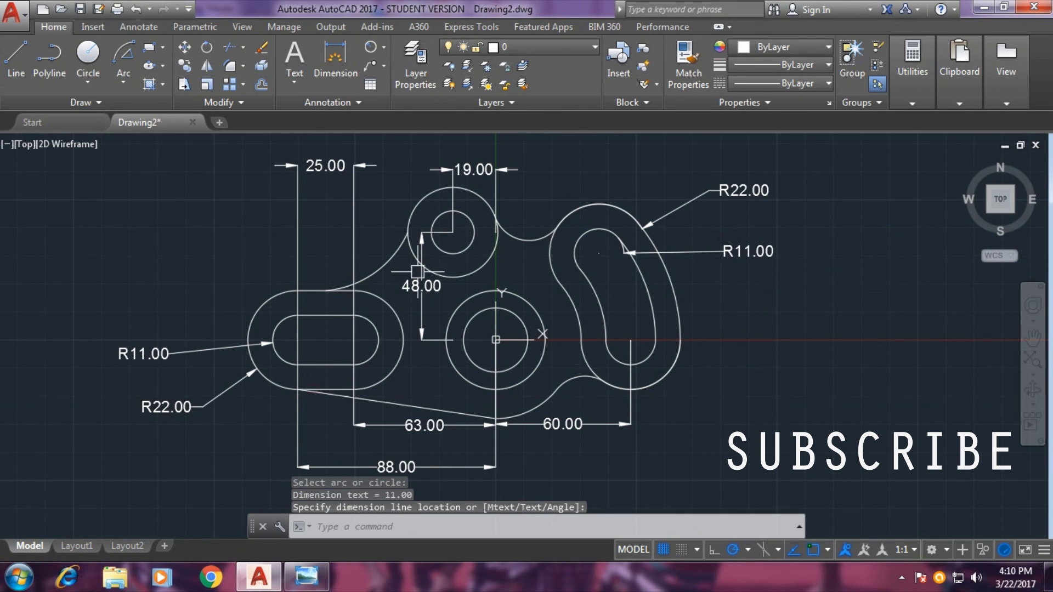
pyautogui.click(383, 47)
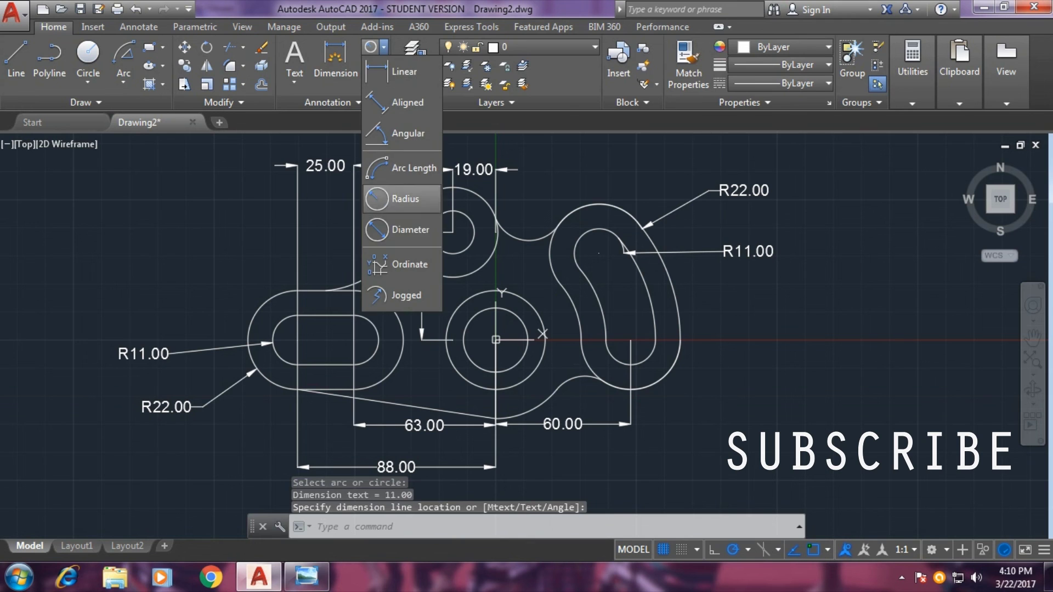
# Step: Add Ø40.00 and Ø19.05 diameter dimensions to the large upper circle and small upper hole
pyautogui.click(409, 232)
pyautogui.click(421, 206)
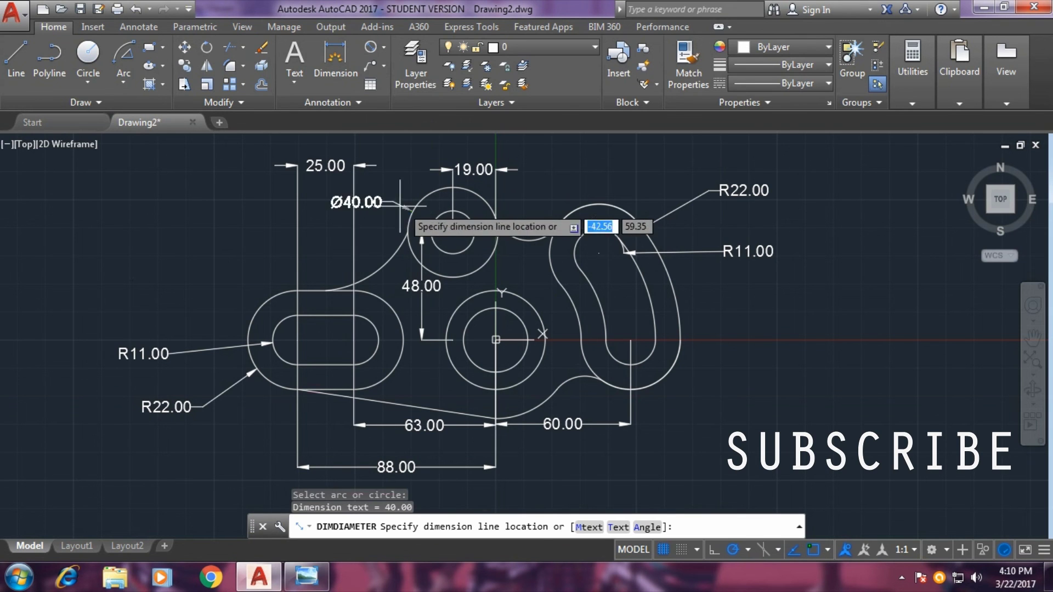
pyautogui.click(263, 201)
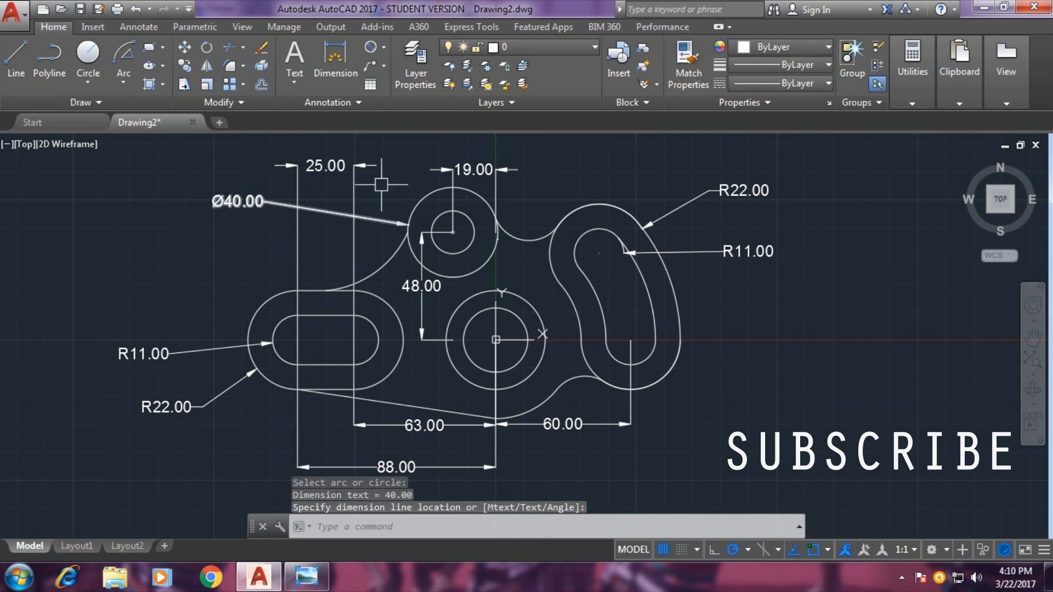
pyautogui.press('Return')
pyautogui.click(435, 247)
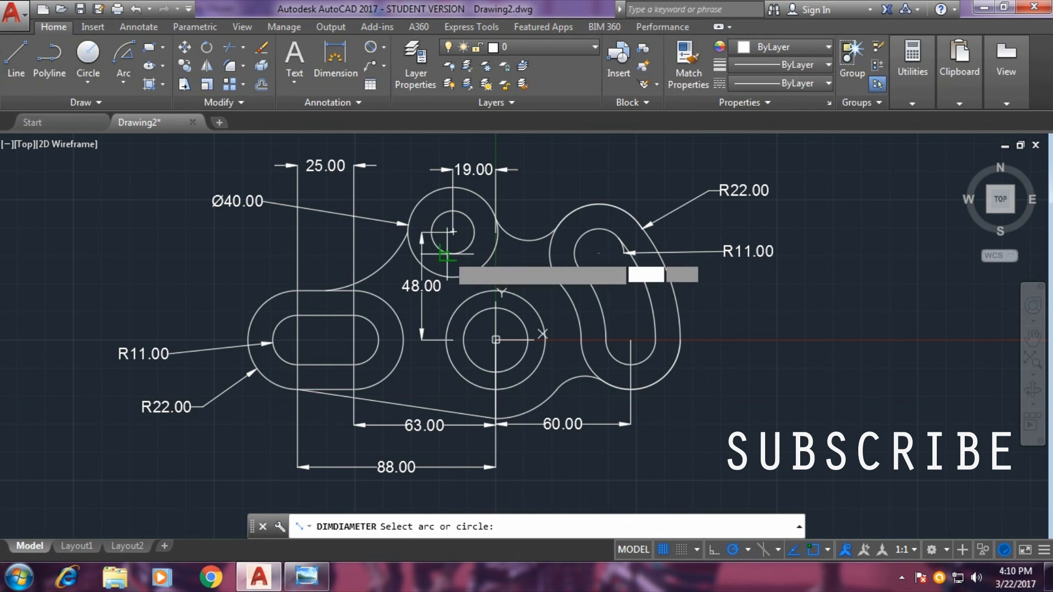
pyautogui.click(249, 253)
# Step: Add Ø28.57 and Ø44.00 diameter dimensions to the inner and outer centre circles
pyautogui.press('Return')
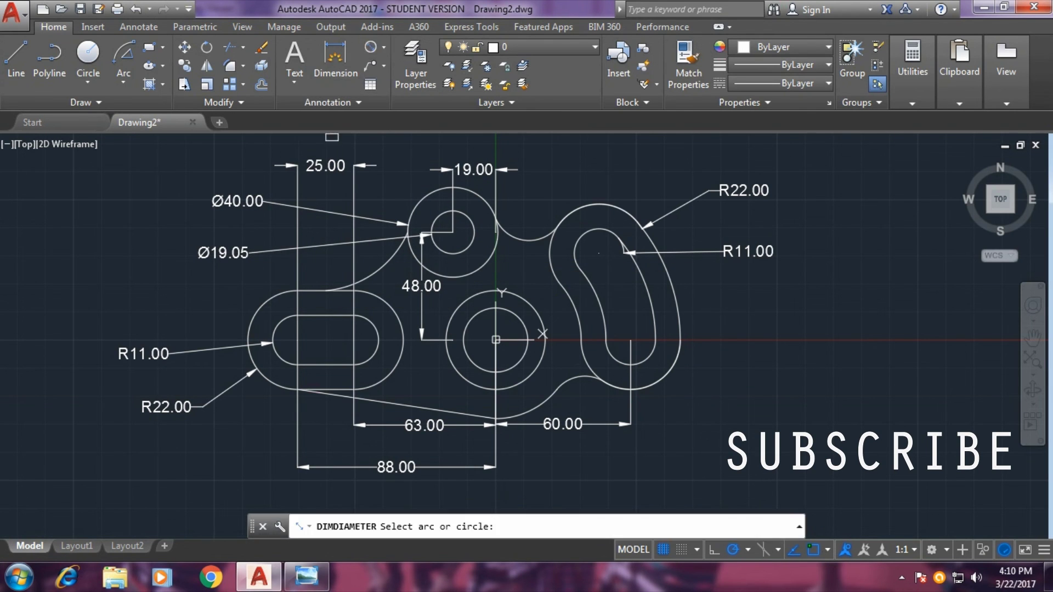
pyautogui.click(521, 362)
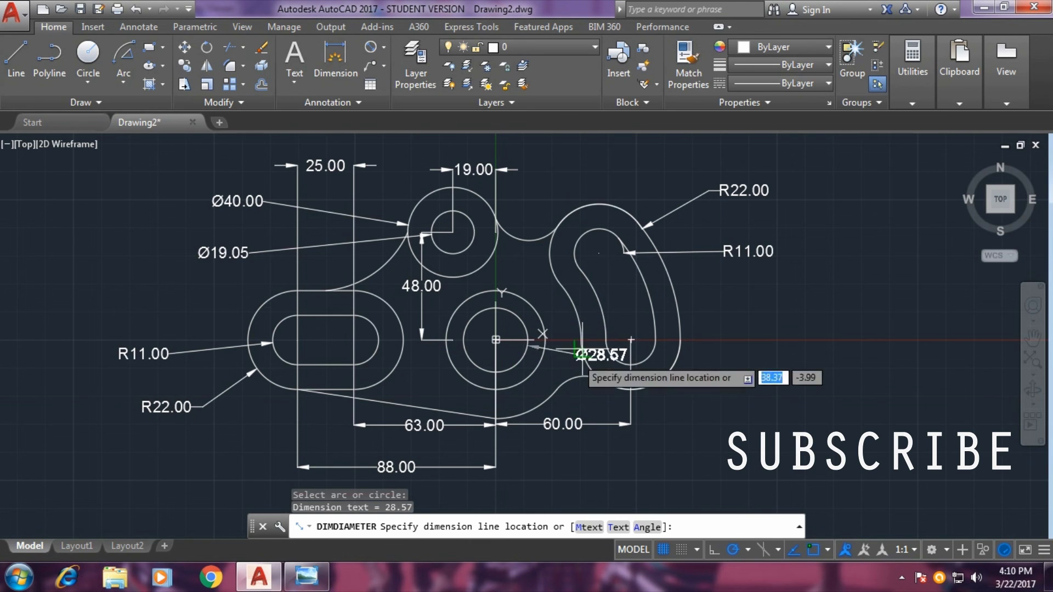
pyautogui.click(511, 268)
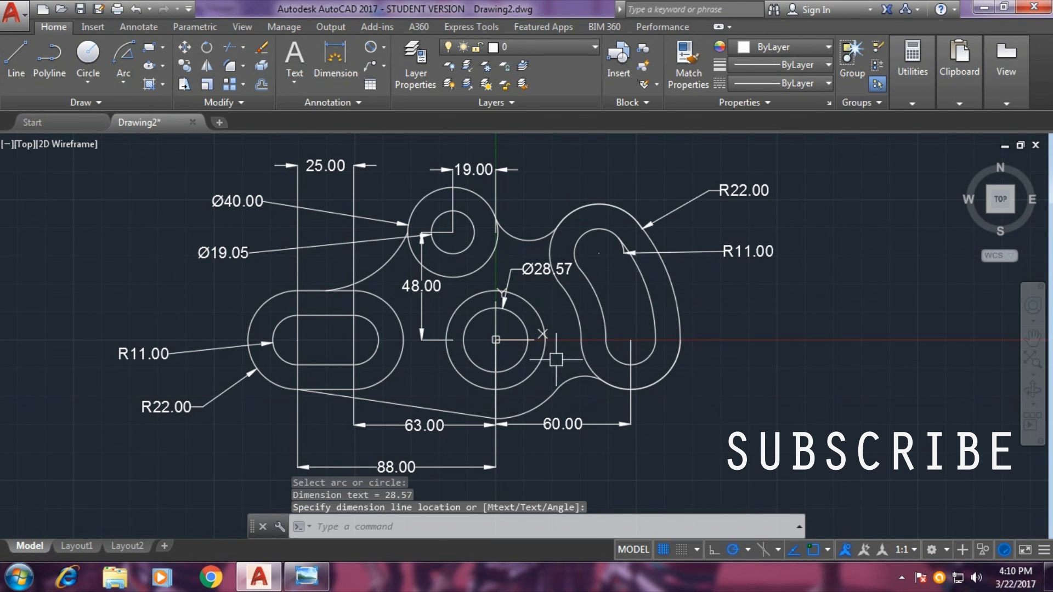
pyautogui.press('Return')
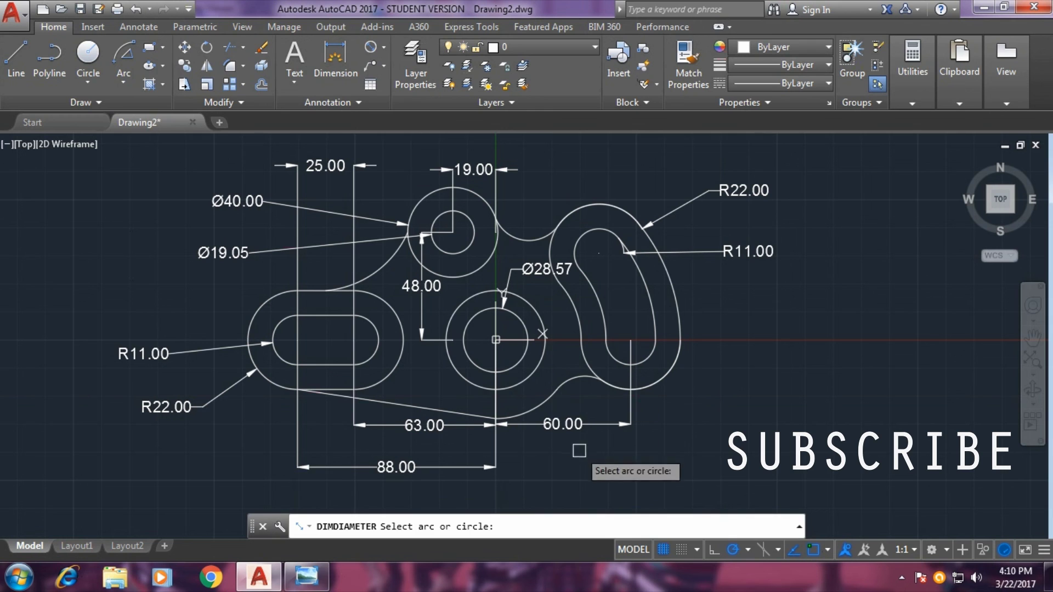
pyautogui.click(544, 331)
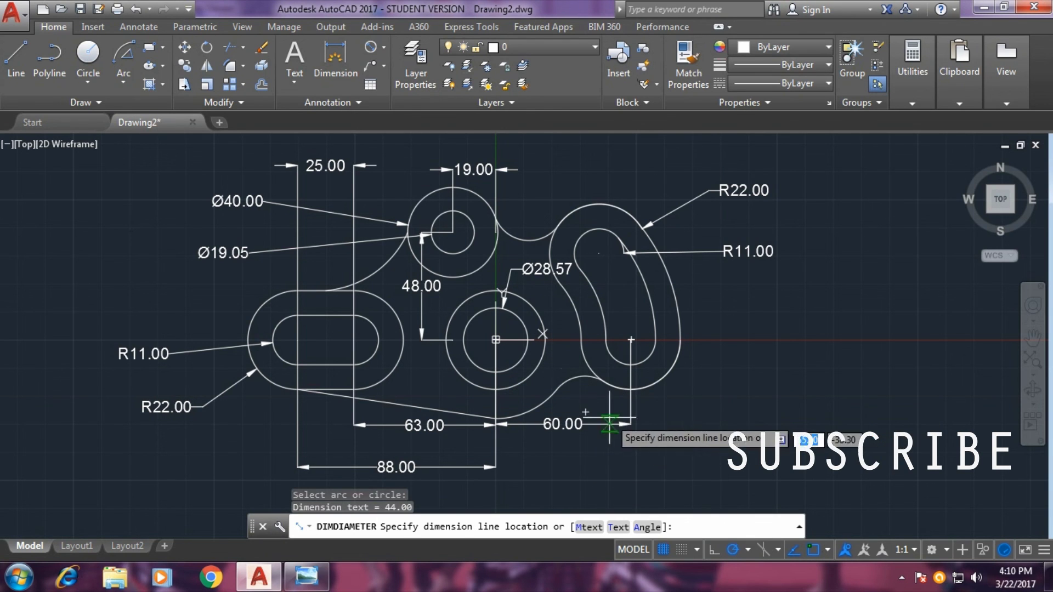
pyautogui.click(567, 397)
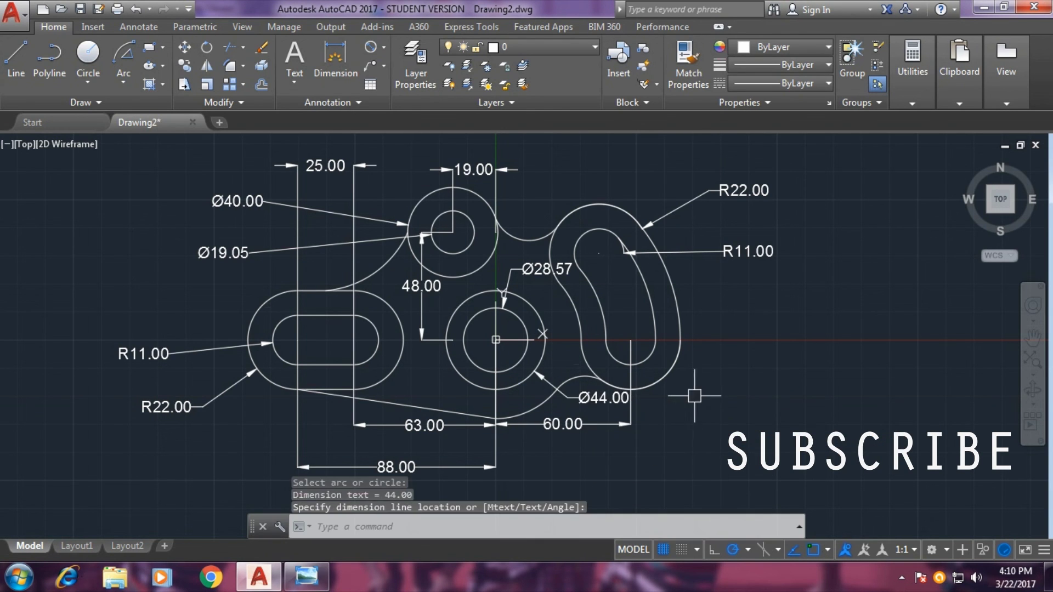